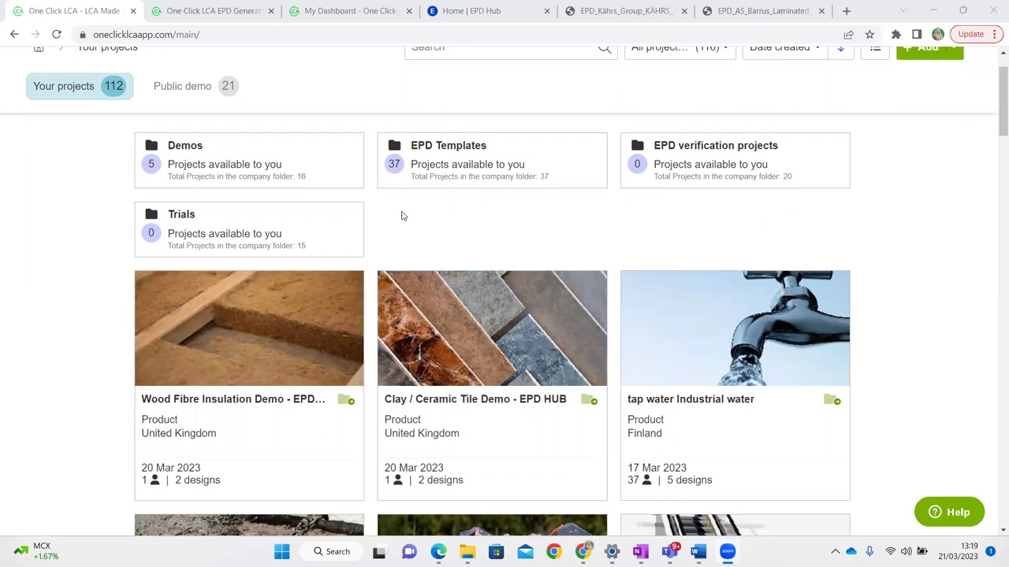
scroll(414, 210, up, 1)
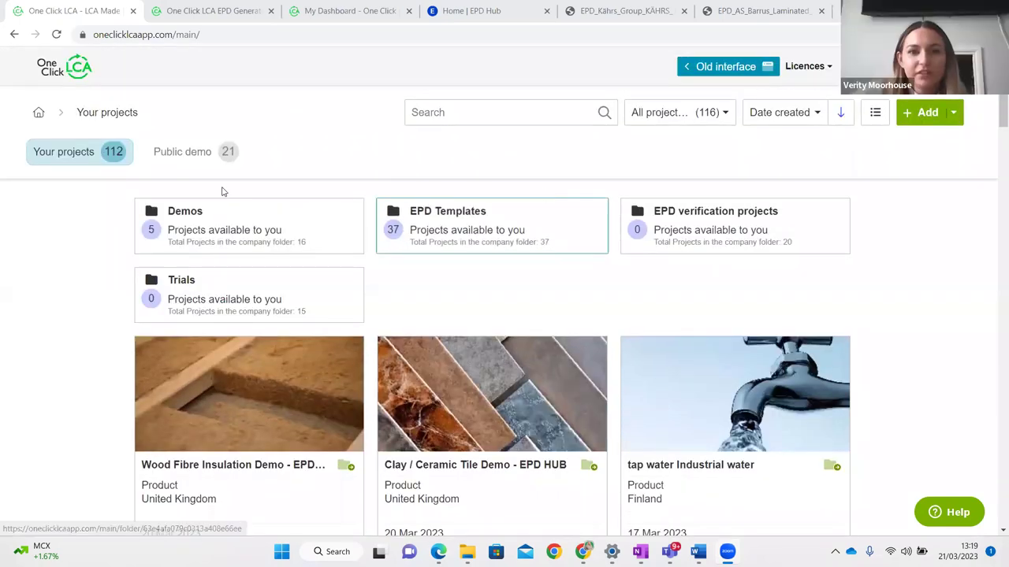
scroll(423, 240, down, 2)
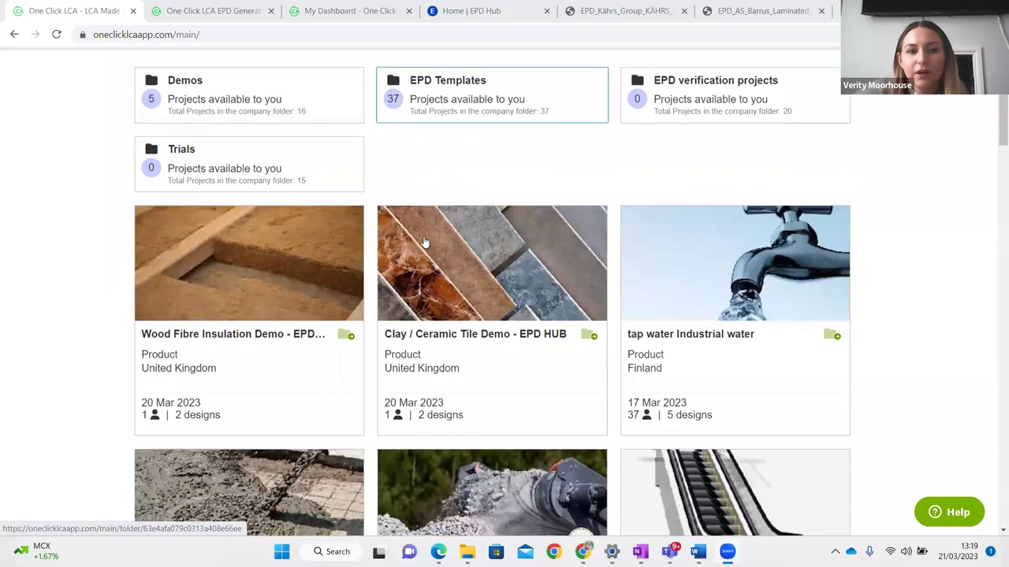
scroll(637, 260, down, 1)
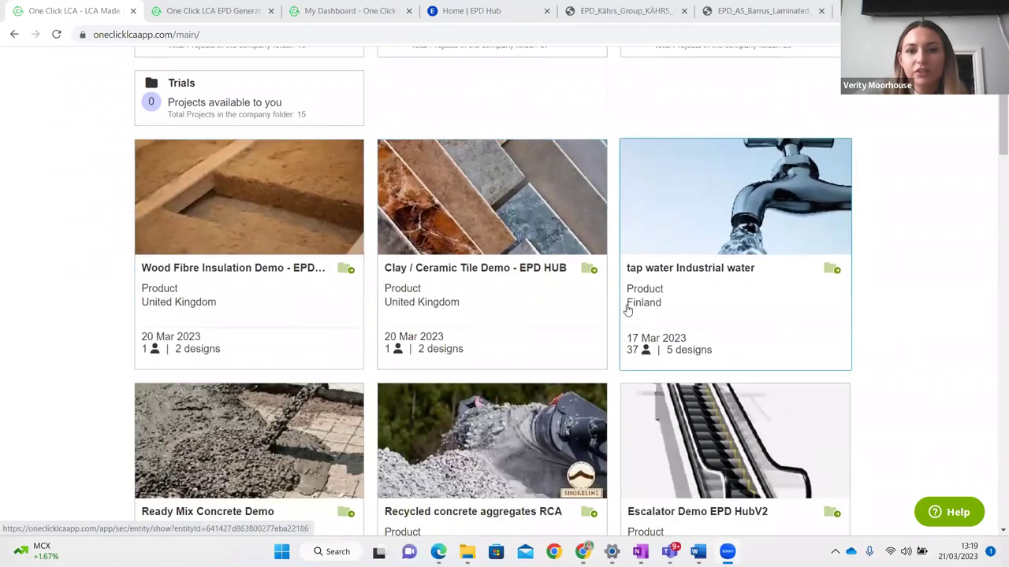
scroll(628, 310, down, 4)
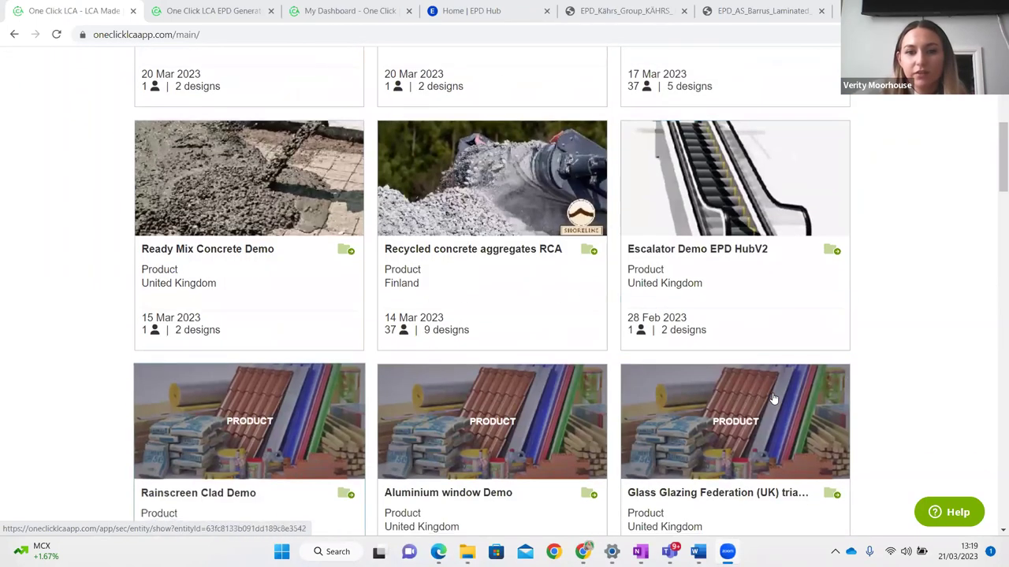
scroll(354, 302, up, 4)
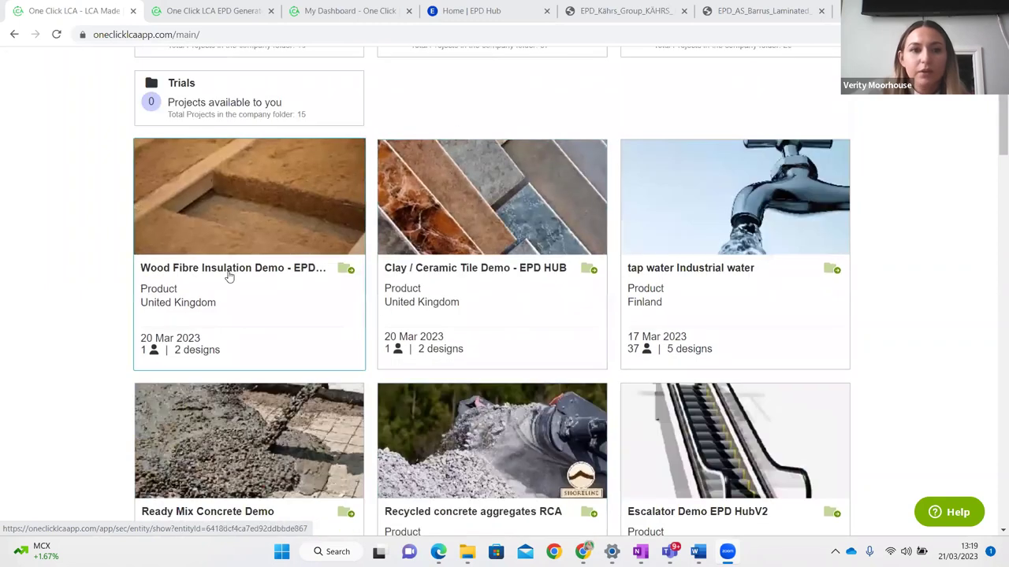
scroll(237, 284, up, 1)
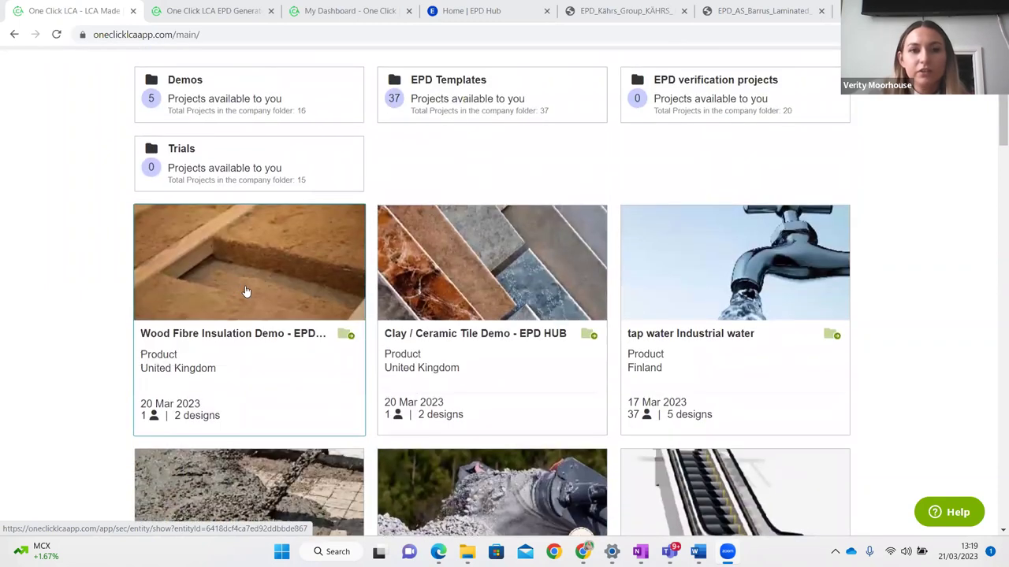
- Open the Wood Fibre Insulation Demo - EPD Hub project and look over its page
click(263, 335)
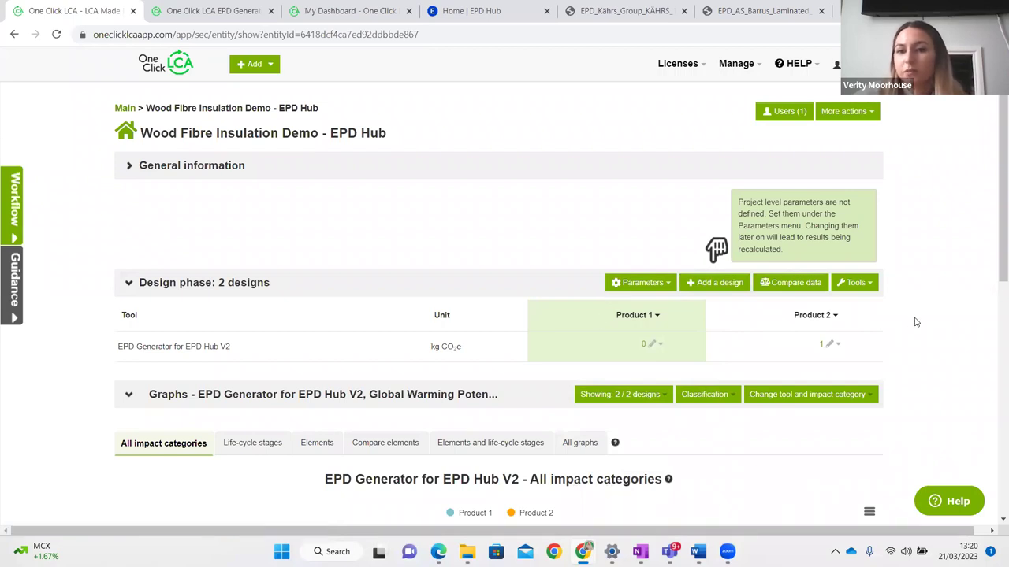
mouse_move(642, 319)
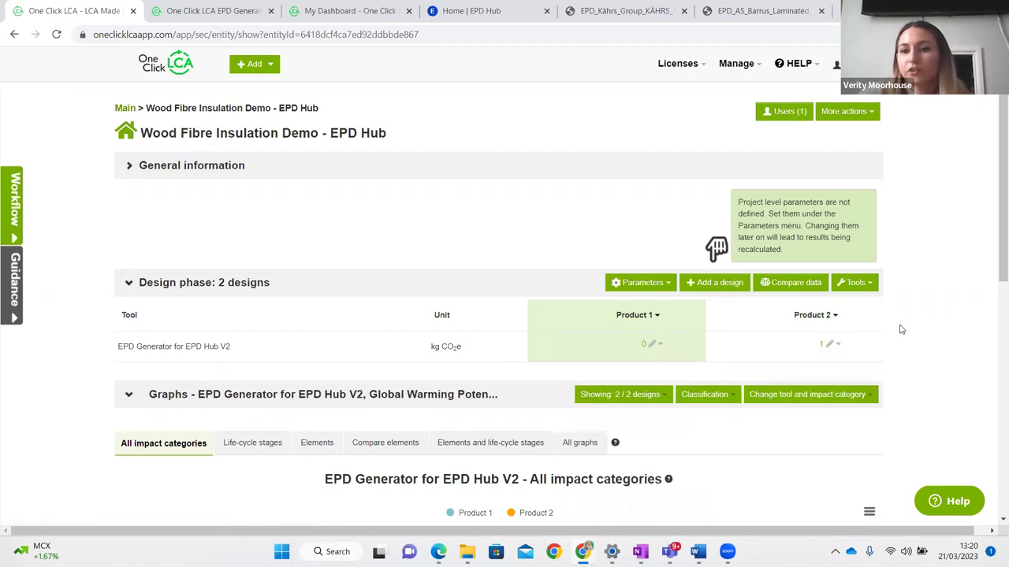
scroll(640, 329, down, 1)
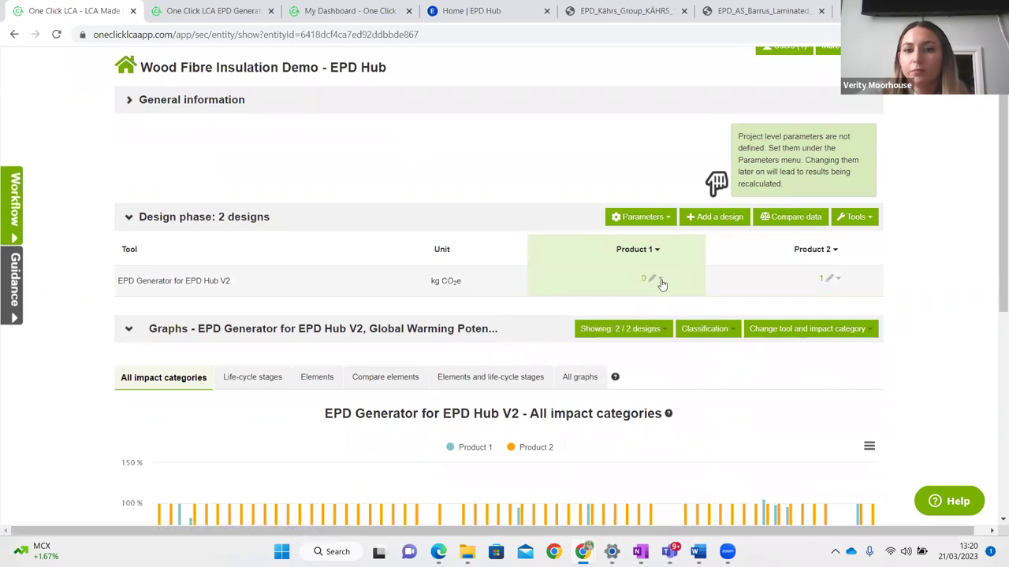
scroll(666, 288, up, 1)
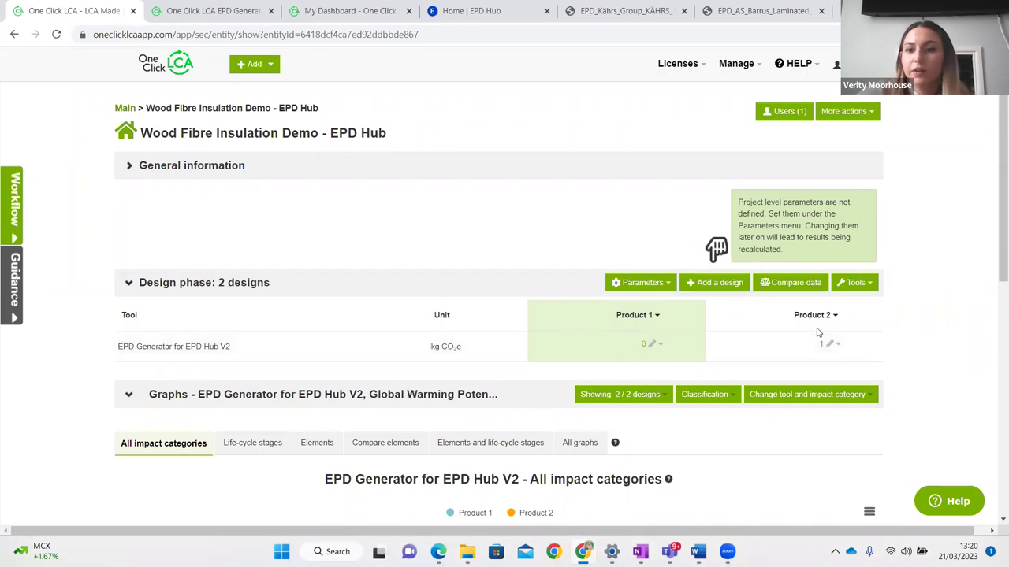
scroll(648, 326, down, 3)
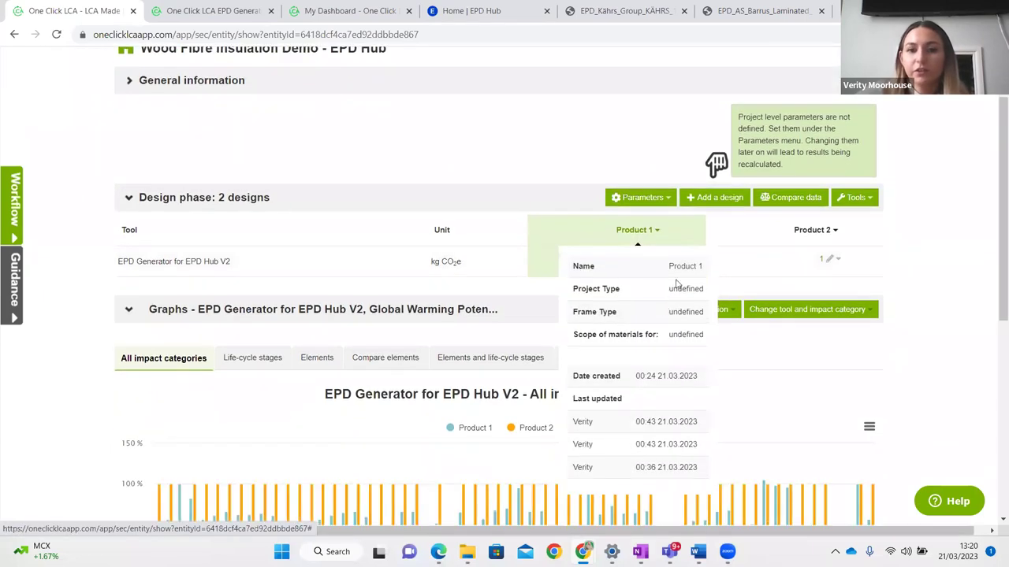
- Chart the project's fossil global warming results by life-cycle stage
click(254, 247)
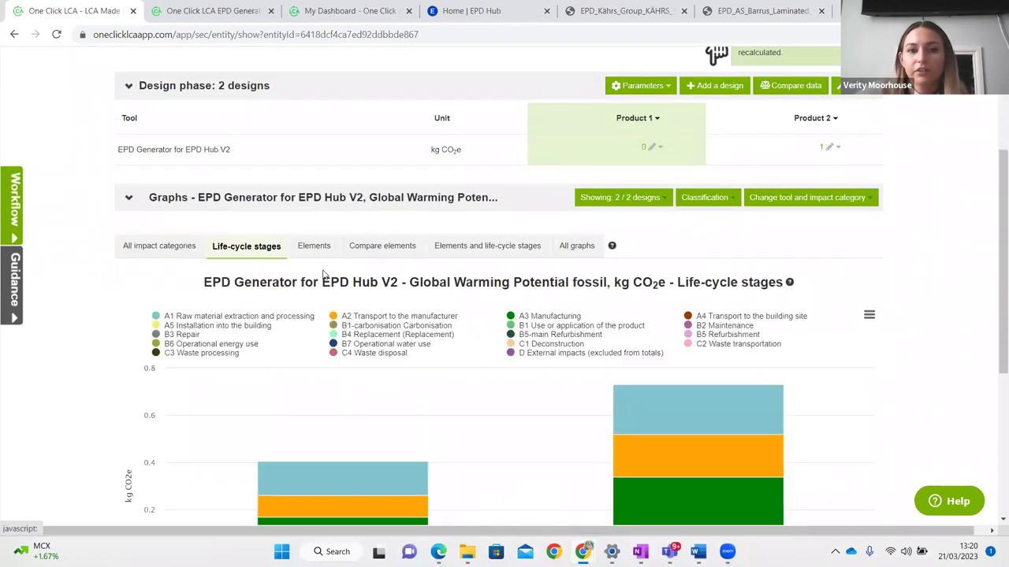
scroll(405, 367, down, 2)
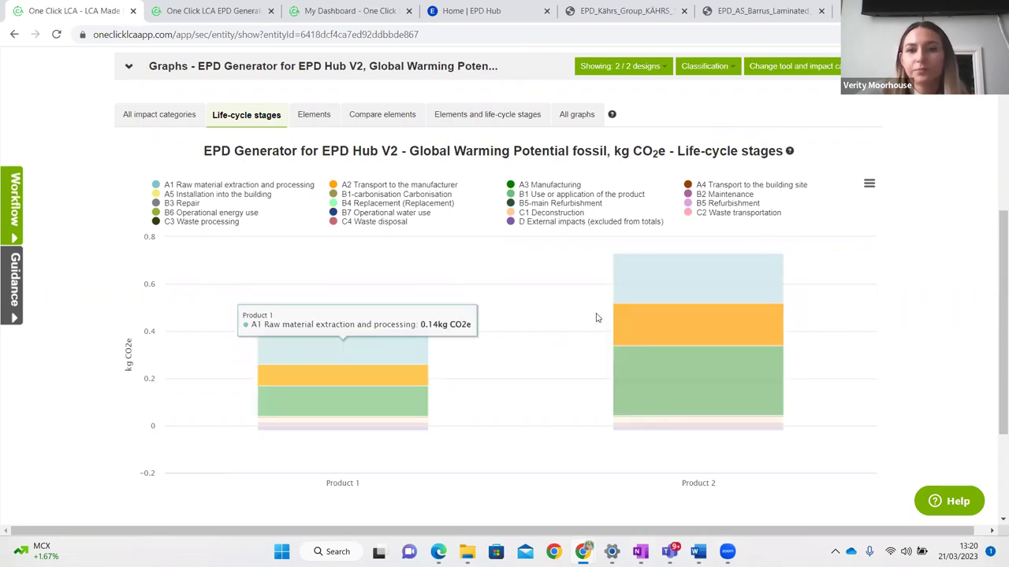
scroll(712, 297, up, 1)
scroll(712, 296, up, 3)
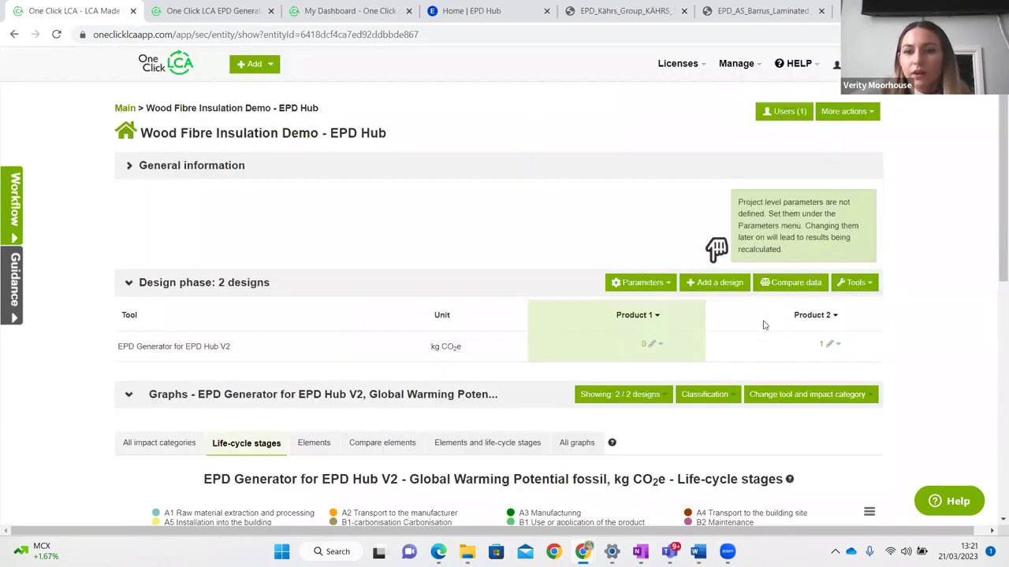
- Open Product 1's Product description data inputs, showing product name Wood fibre insulation
click(662, 349)
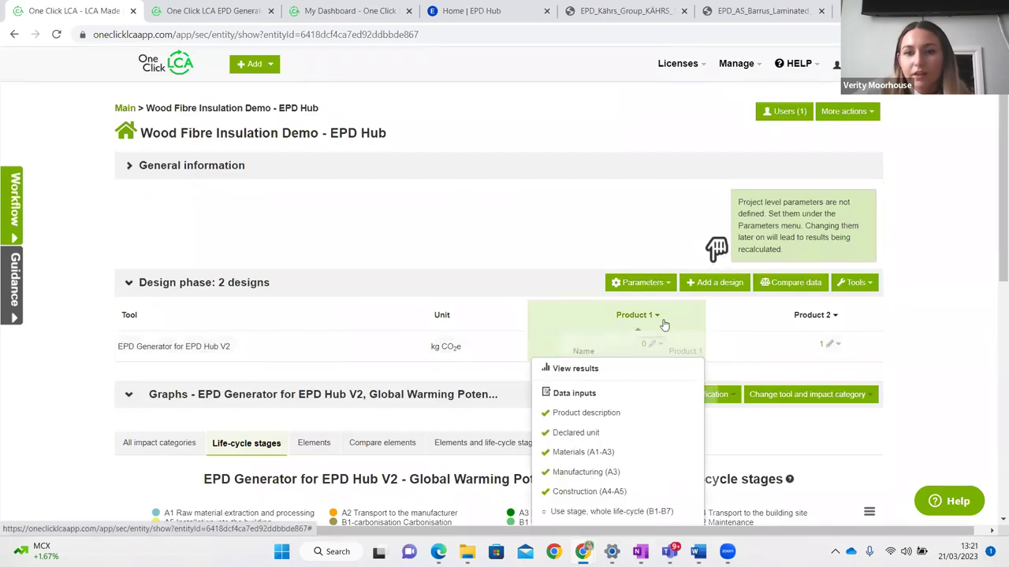
scroll(639, 327, down, 2)
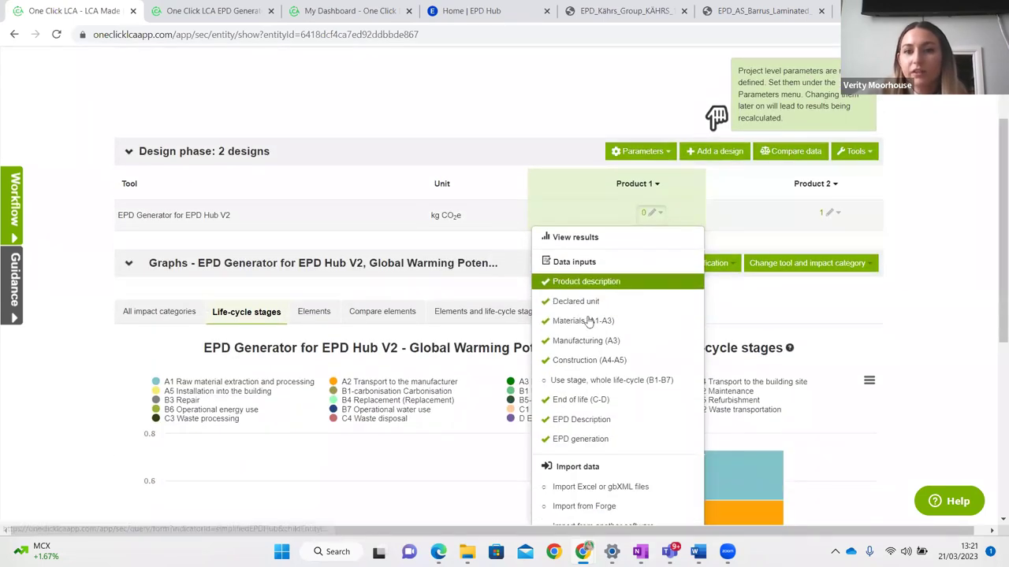
scroll(579, 429, down, 1)
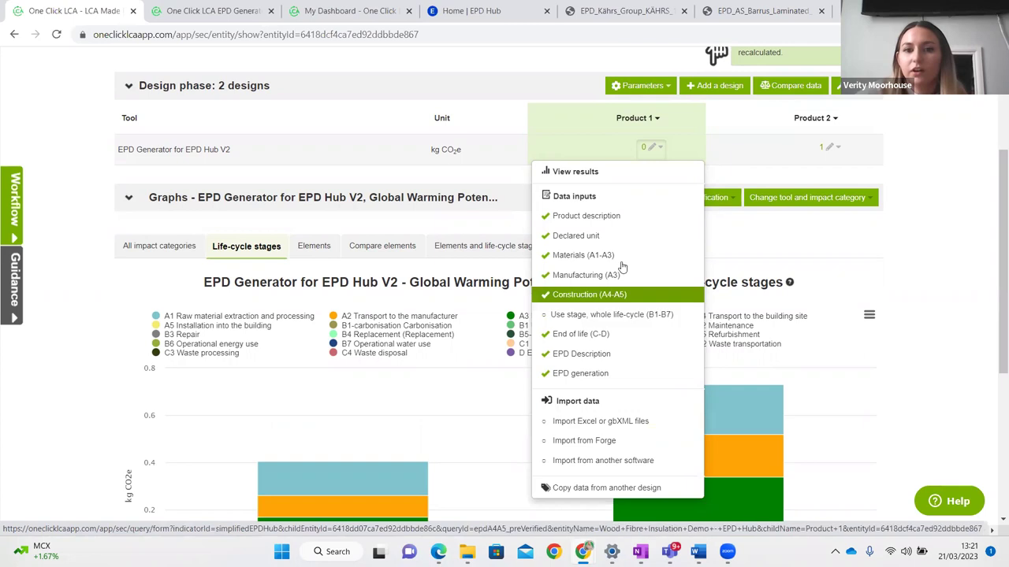
click(582, 221)
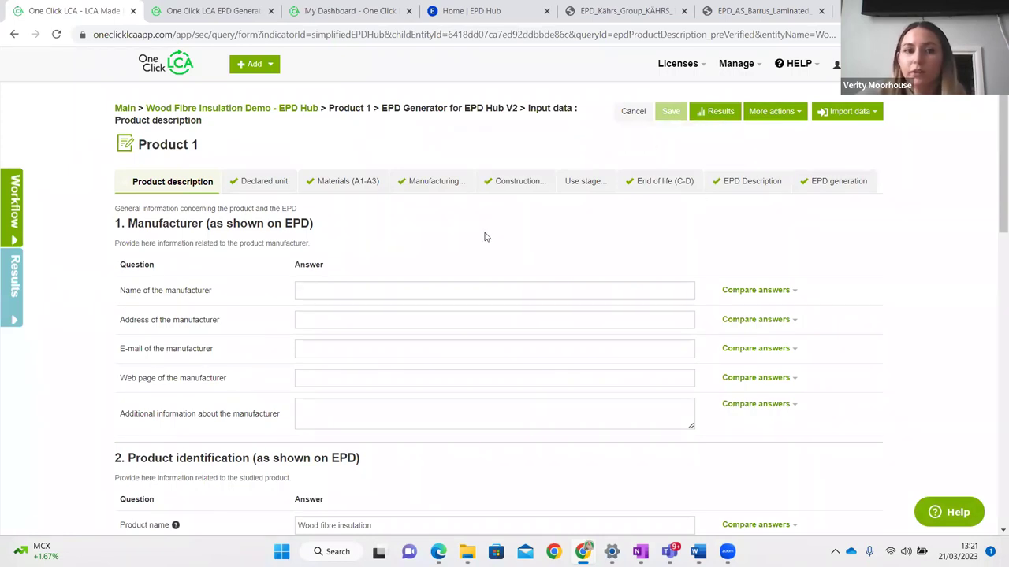
scroll(484, 236, down, 1)
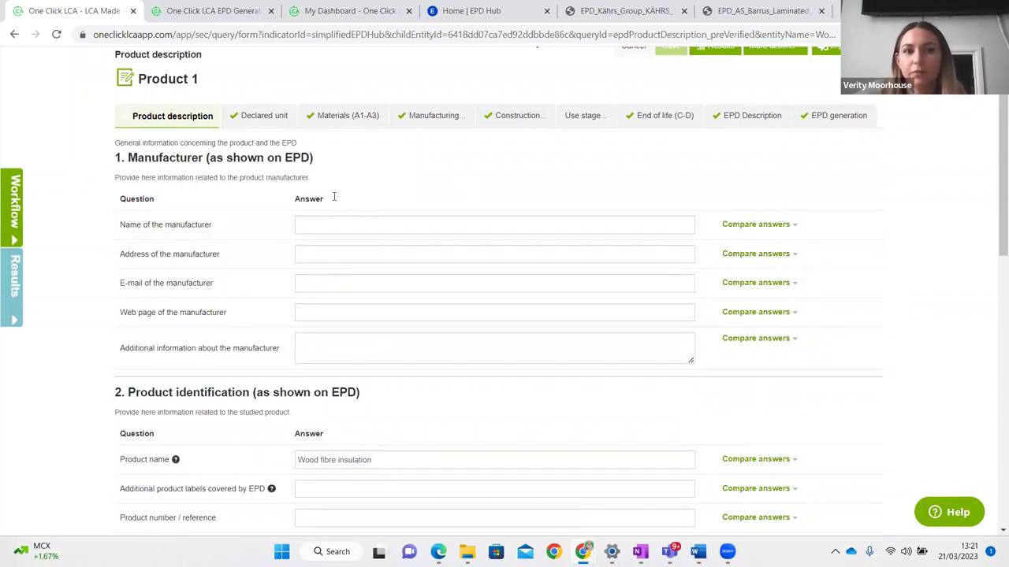
scroll(336, 195, down, 2)
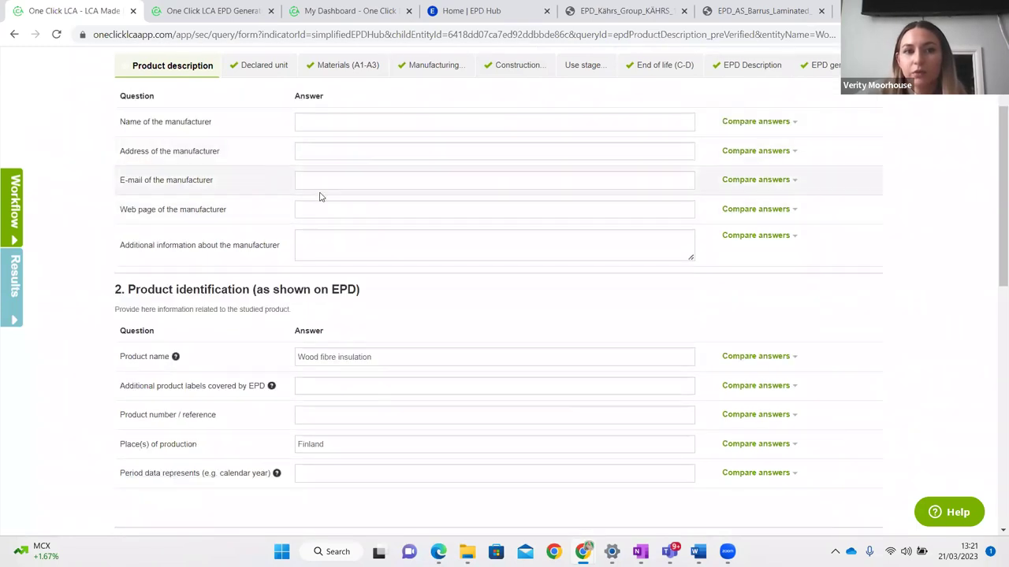
scroll(320, 198, up, 2)
scroll(414, 299, down, 3)
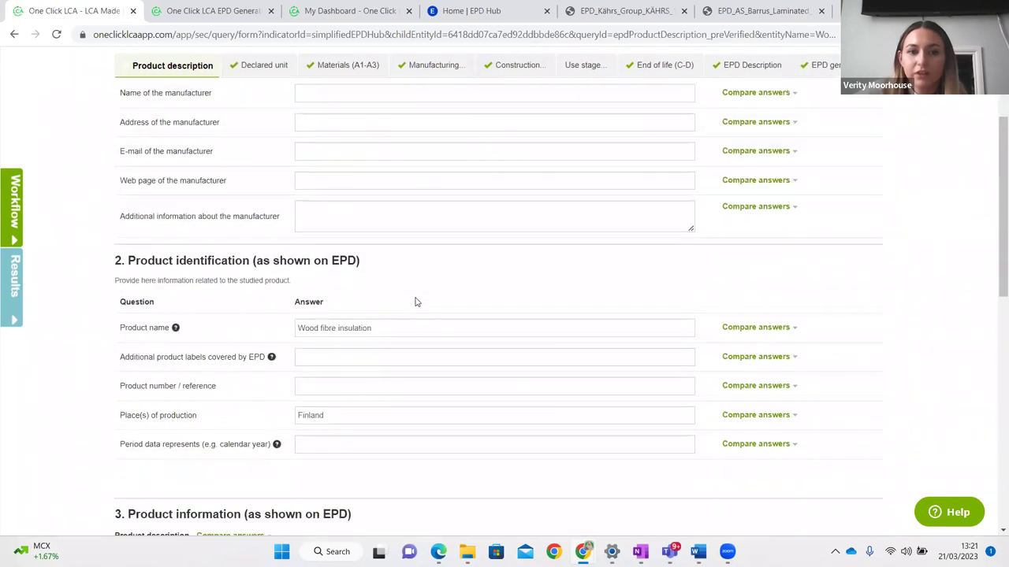
drag(408, 227, 383, 228)
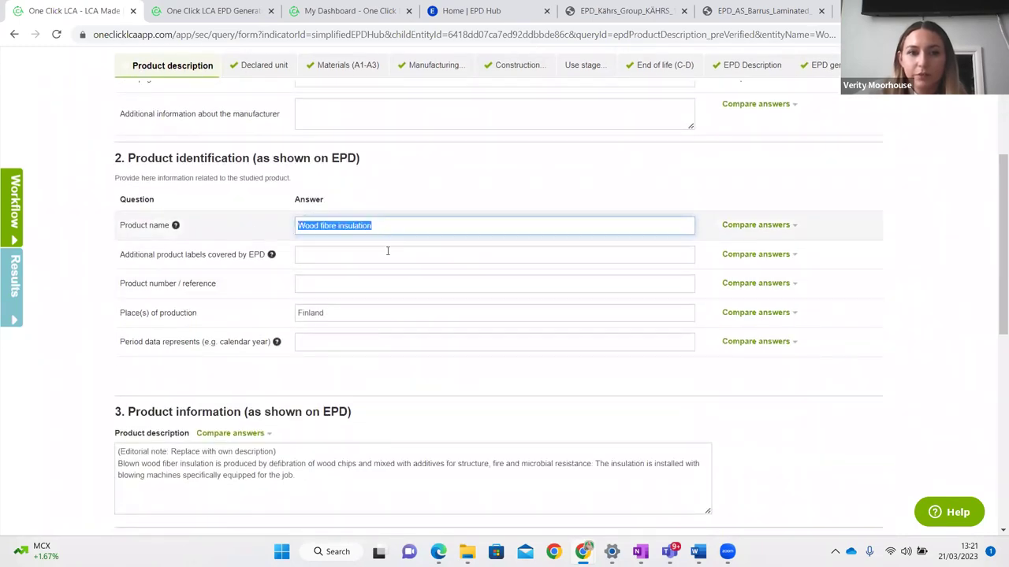
scroll(387, 251, down, 2)
scroll(354, 246, down, 2)
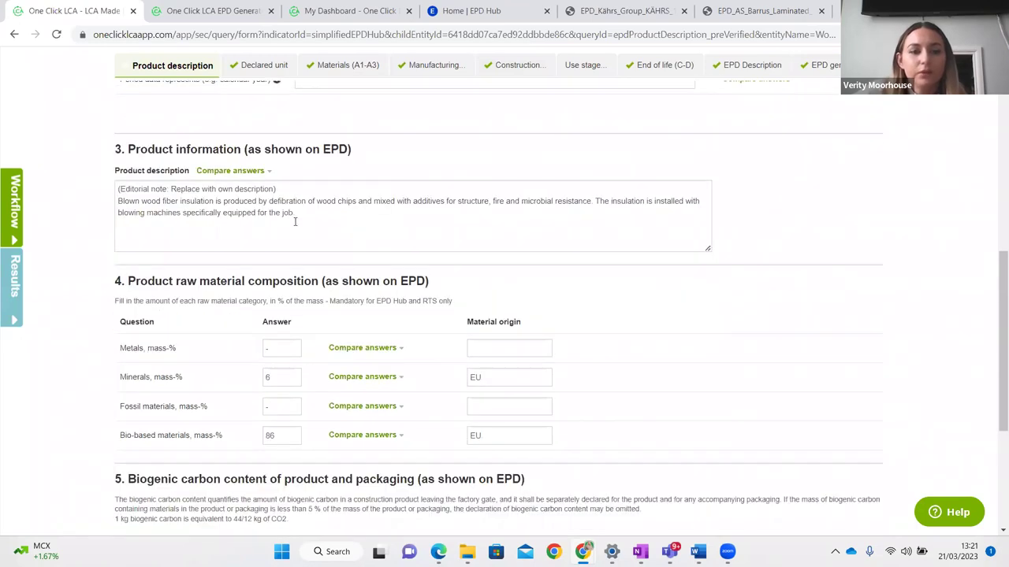
scroll(295, 221, down, 1)
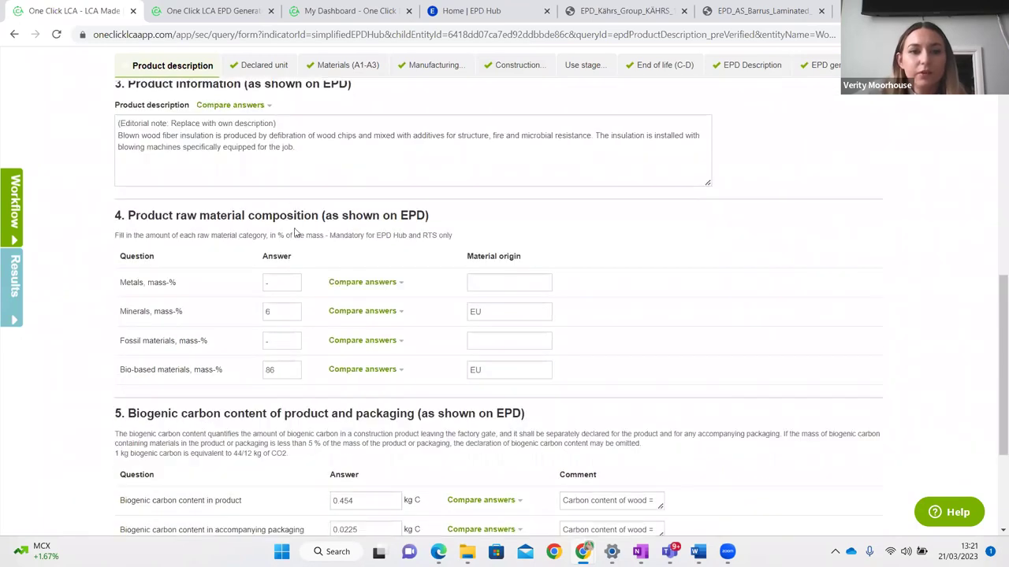
click(272, 371)
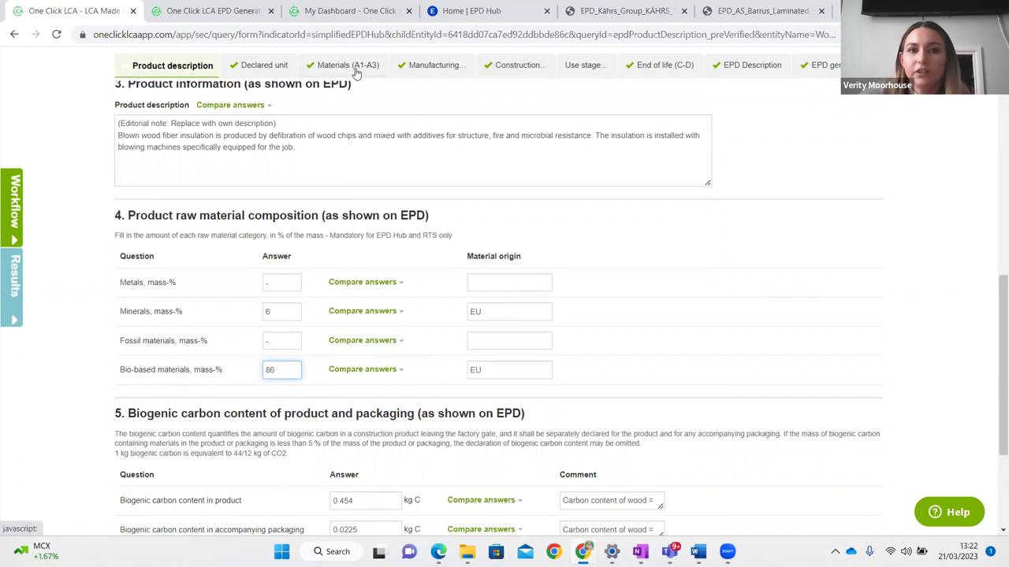
scroll(327, 260, down, 3)
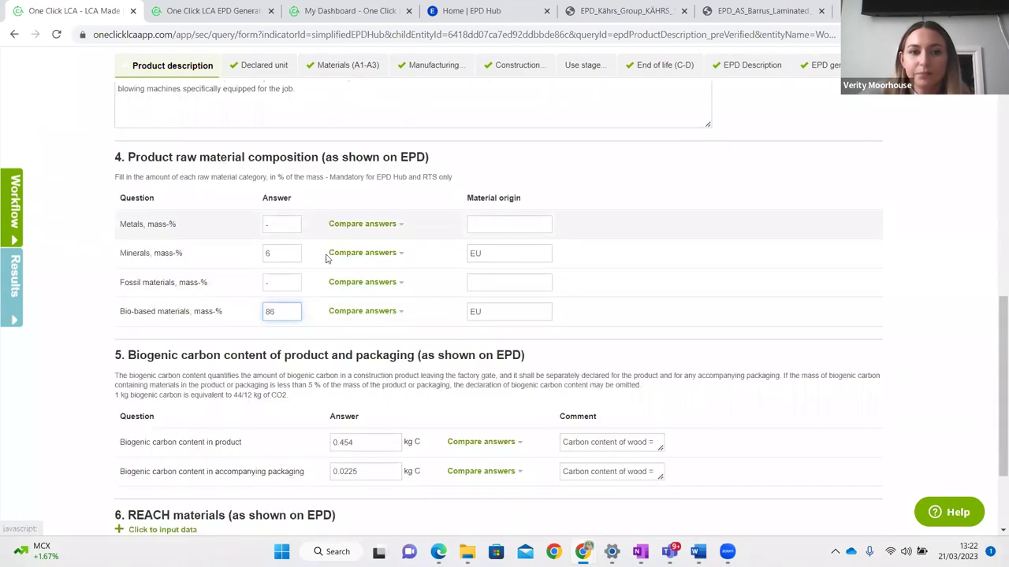
scroll(328, 245, down, 1)
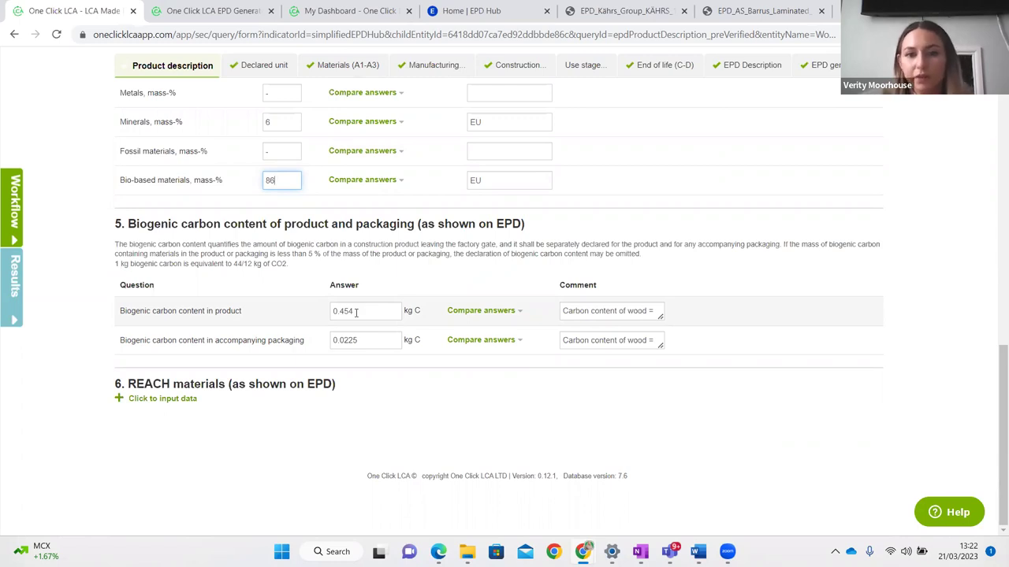
click(362, 312)
double_click(358, 312)
click(353, 311)
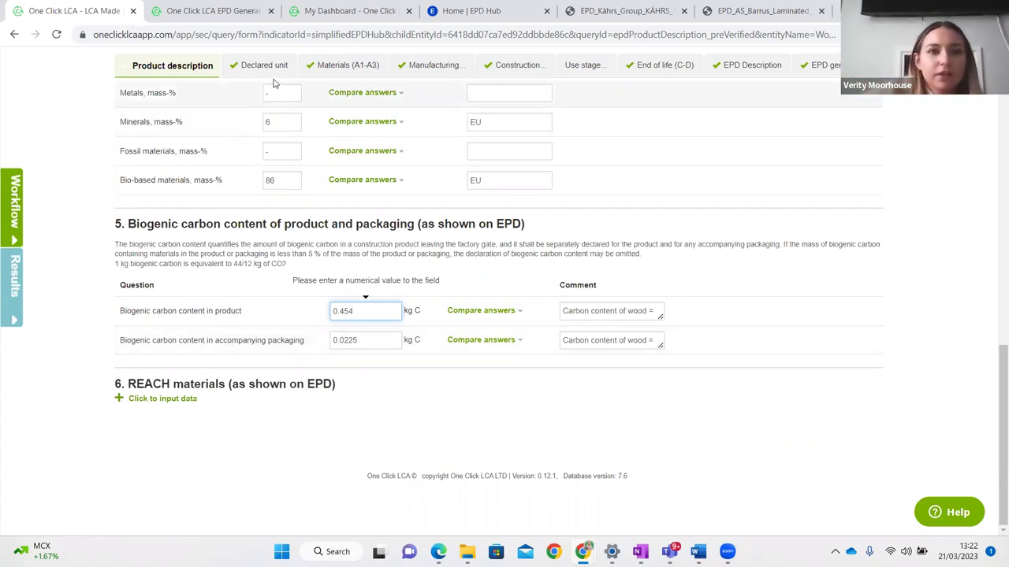
- Go to the declared unit inputs and read the Declared Unit description
click(306, 68)
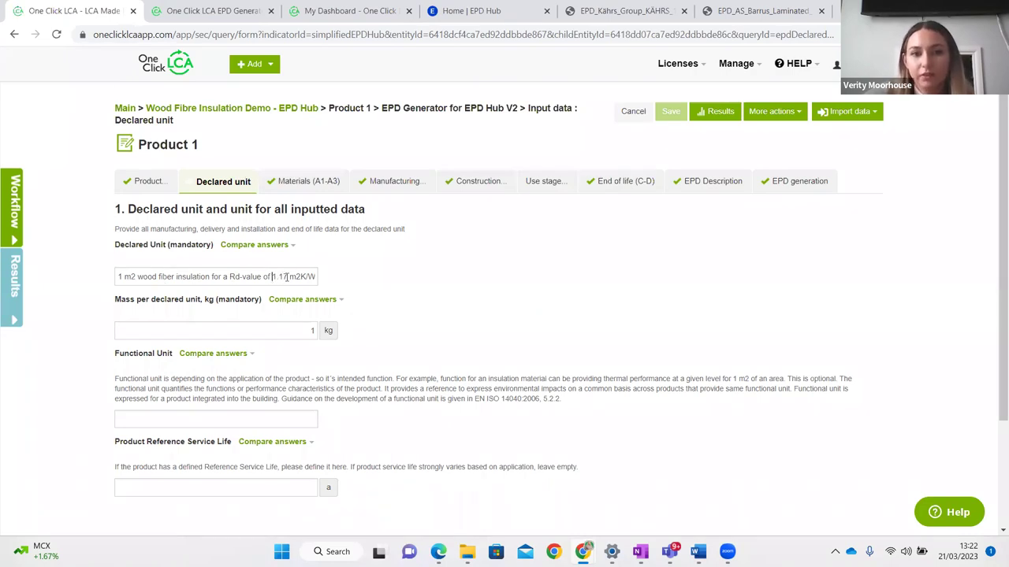
drag(286, 277, 321, 281)
drag(253, 277, 117, 278)
click(122, 274)
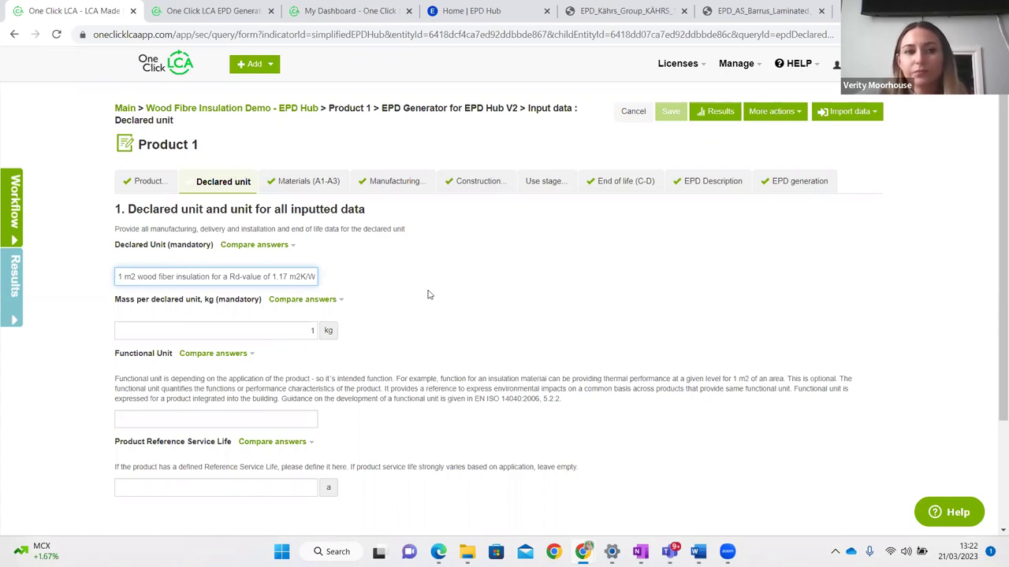
- Enter 1 kg as mass per declared unit and proceed to Materials (A1-A3)
scroll(375, 254, down, 1)
click(310, 264)
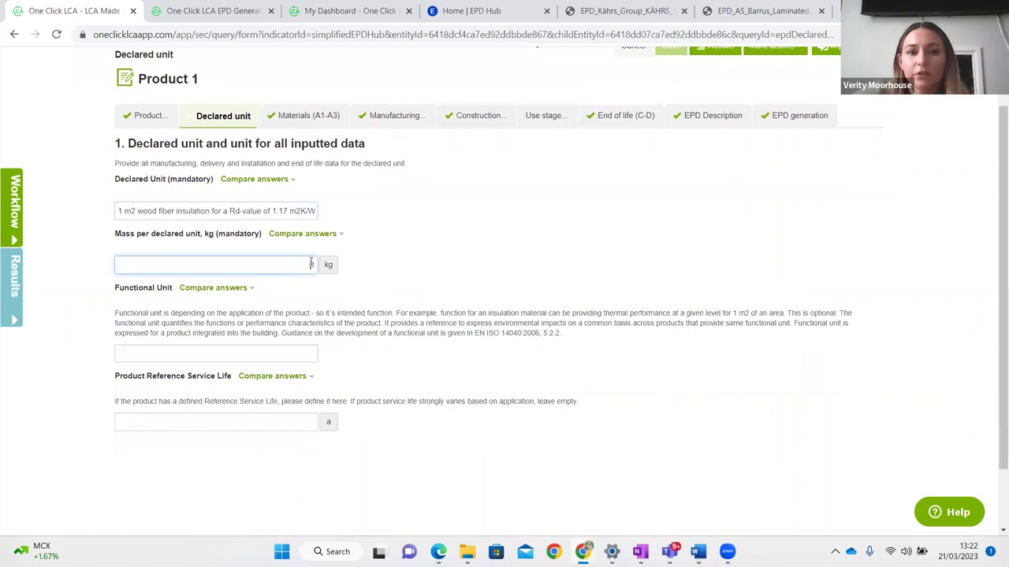
text(1)
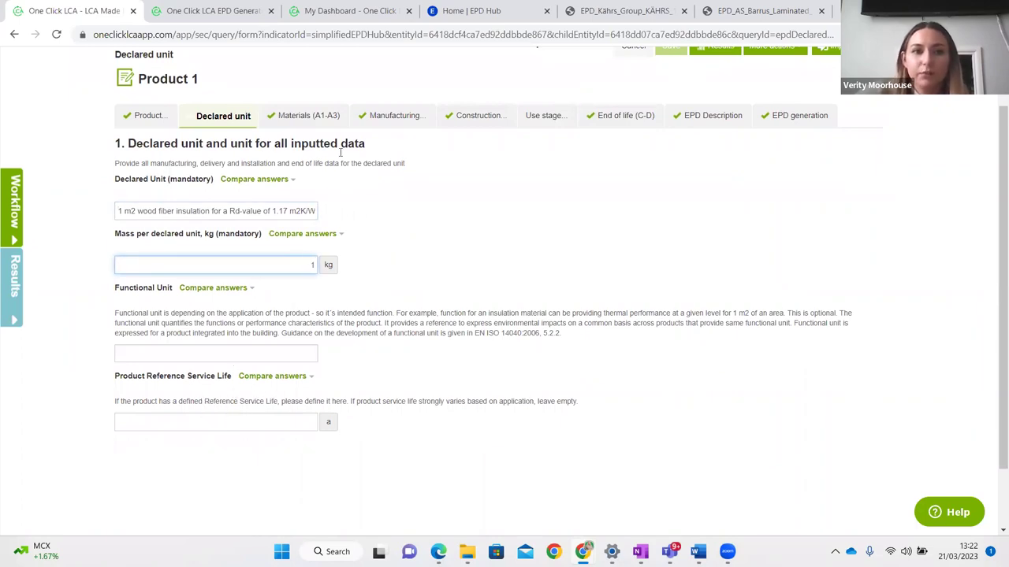
click(328, 122)
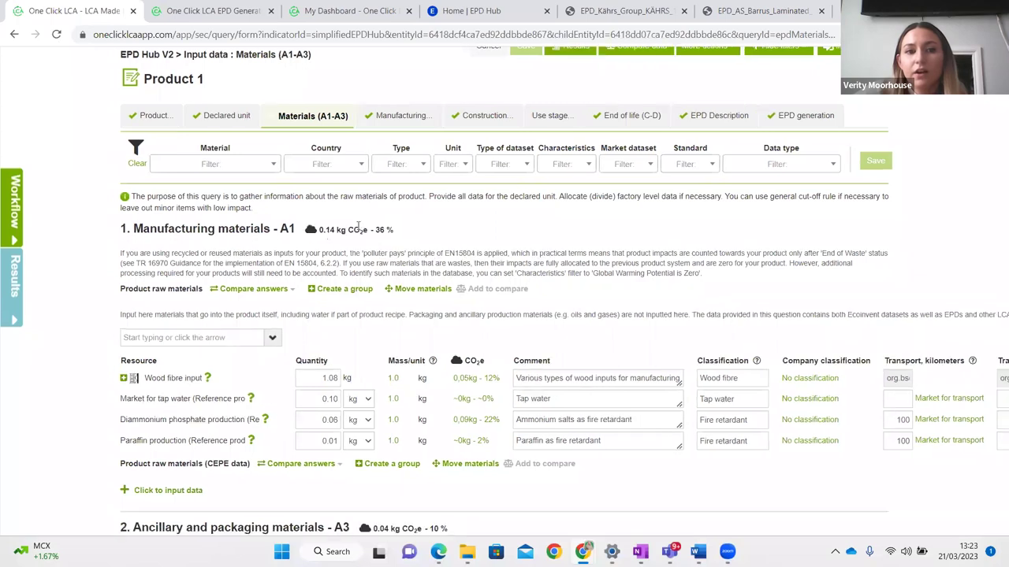
- Expand the 1.08 kg Wood fibre input into its wood chip, sawdust and pulpwood datasets
scroll(419, 478, down, 2)
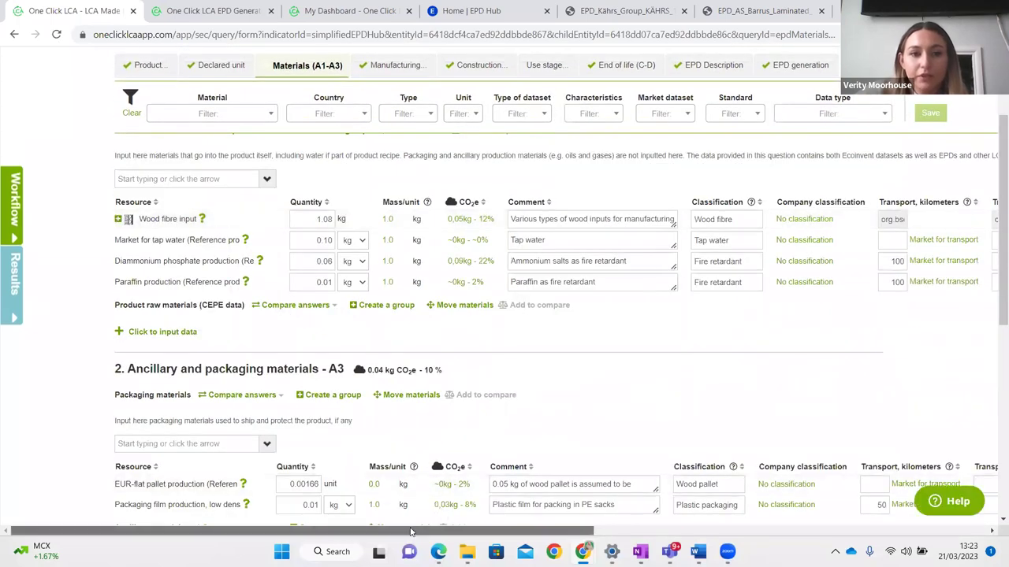
drag(442, 532, 458, 528)
scroll(234, 387, up, 2)
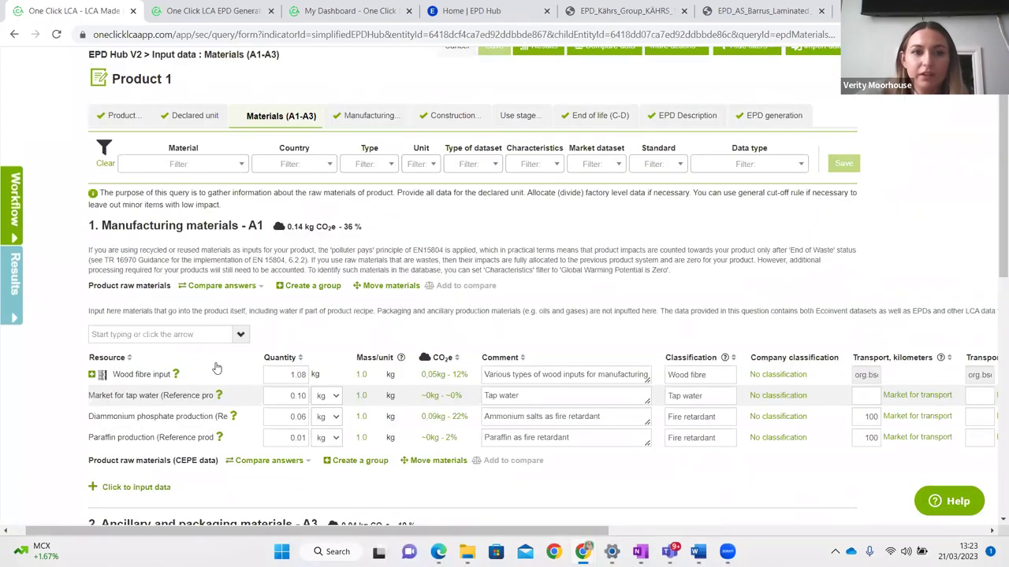
scroll(187, 335, down, 2)
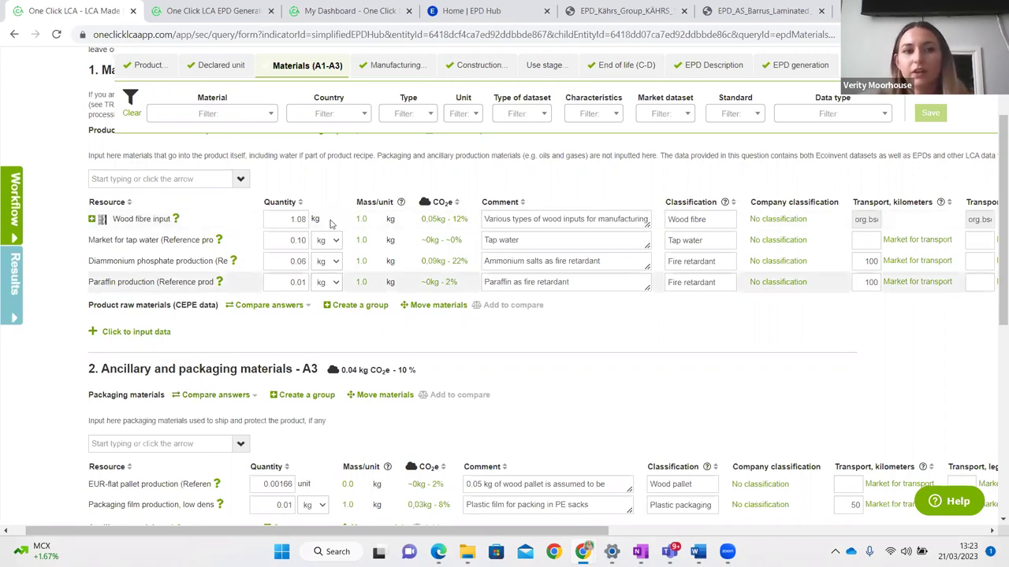
click(213, 179)
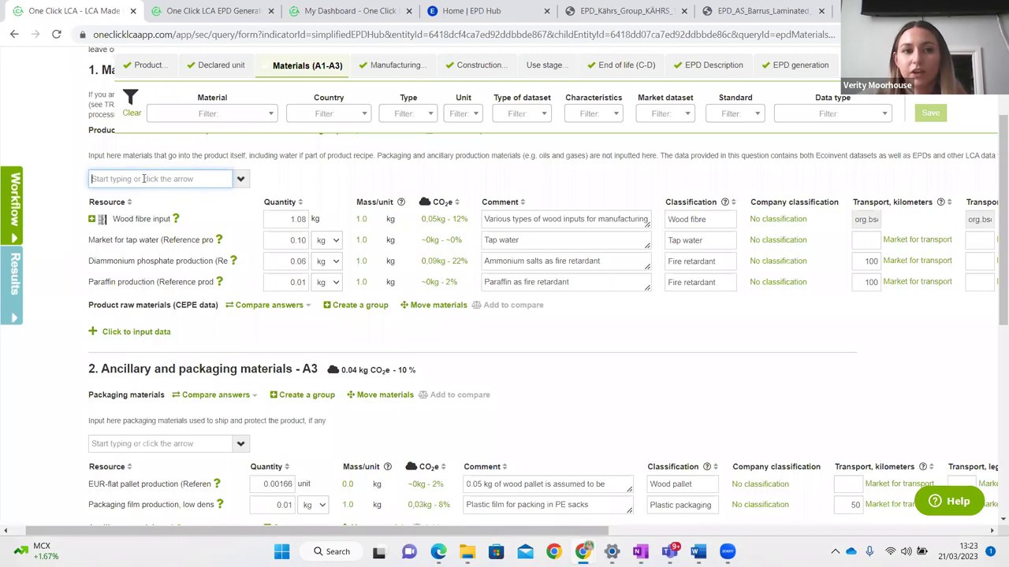
click(92, 220)
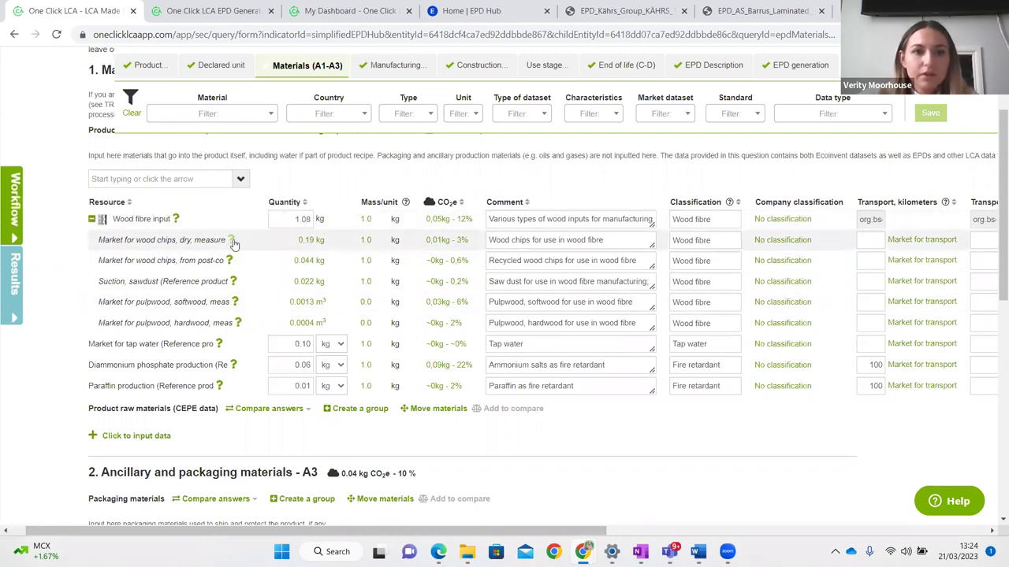
mouse_move(236, 246)
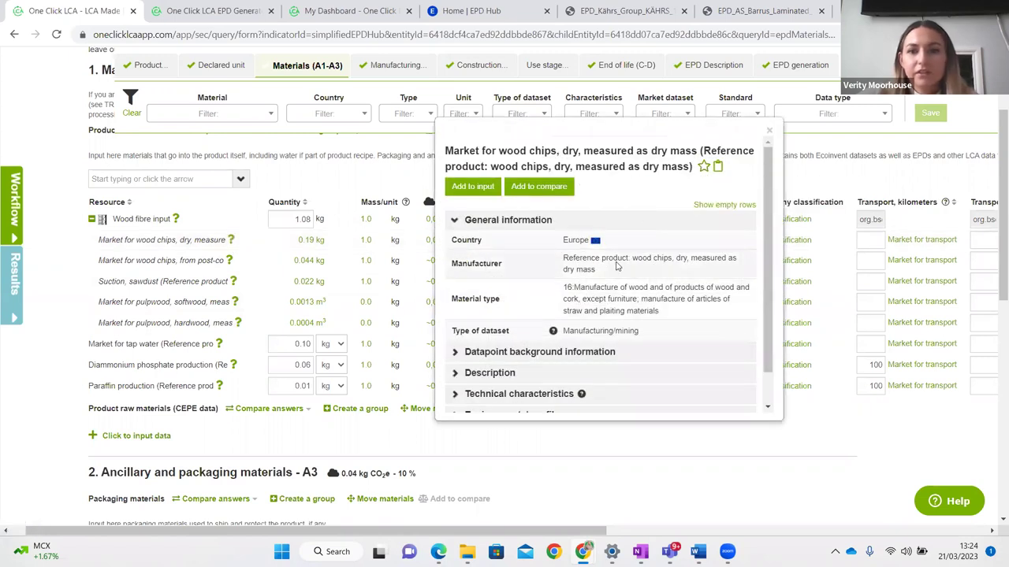
scroll(592, 327, down, 1)
click(592, 331)
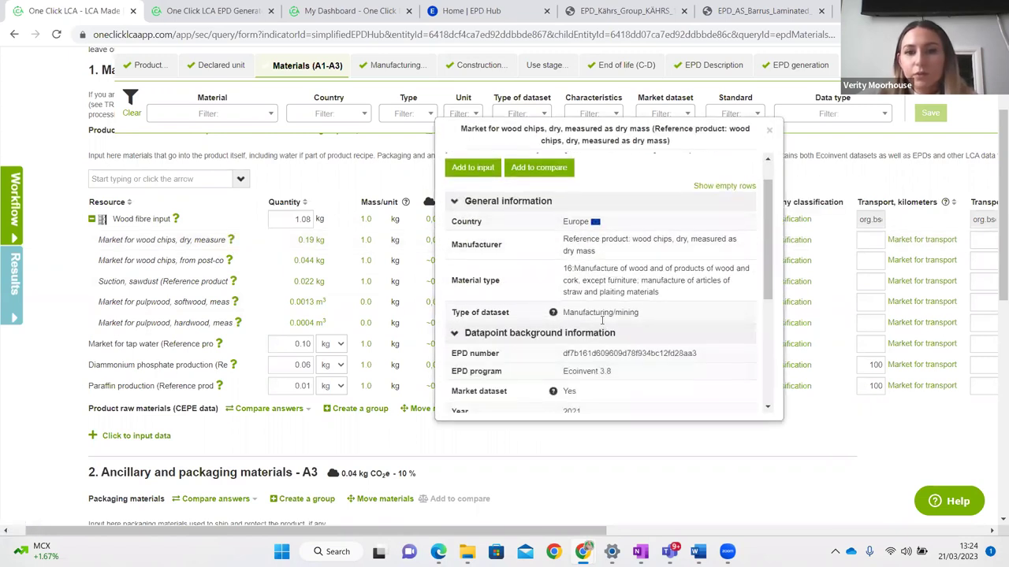
scroll(603, 299, down, 2)
mouse_move(614, 251)
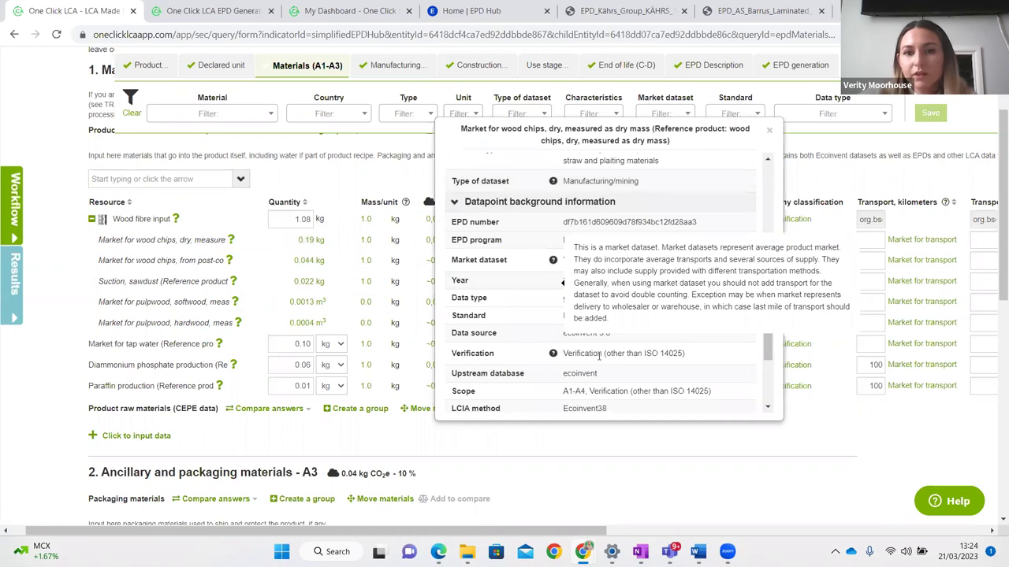
drag(559, 240, 651, 242)
click(651, 243)
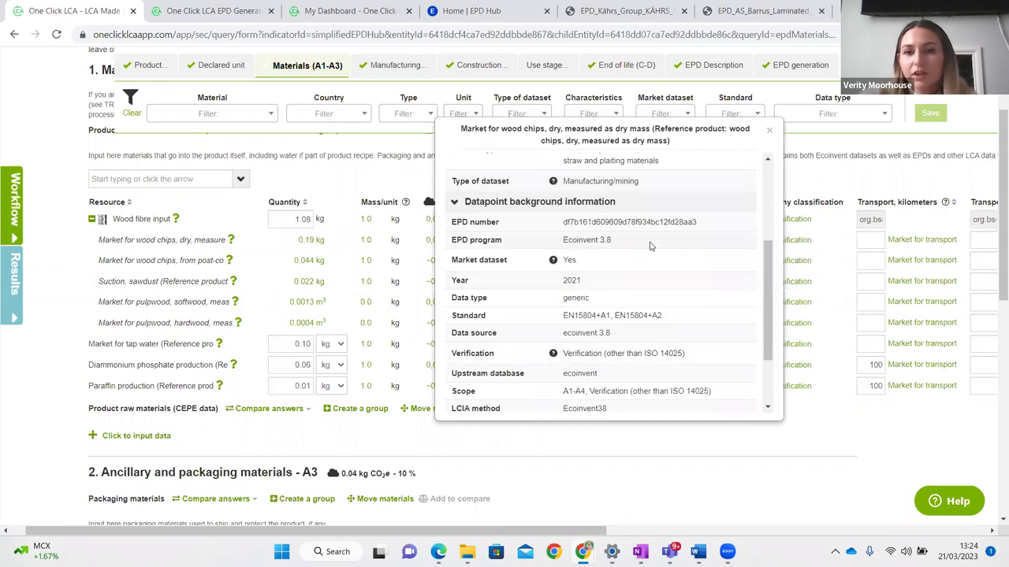
scroll(651, 243, down, 2)
click(580, 361)
scroll(605, 323, down, 3)
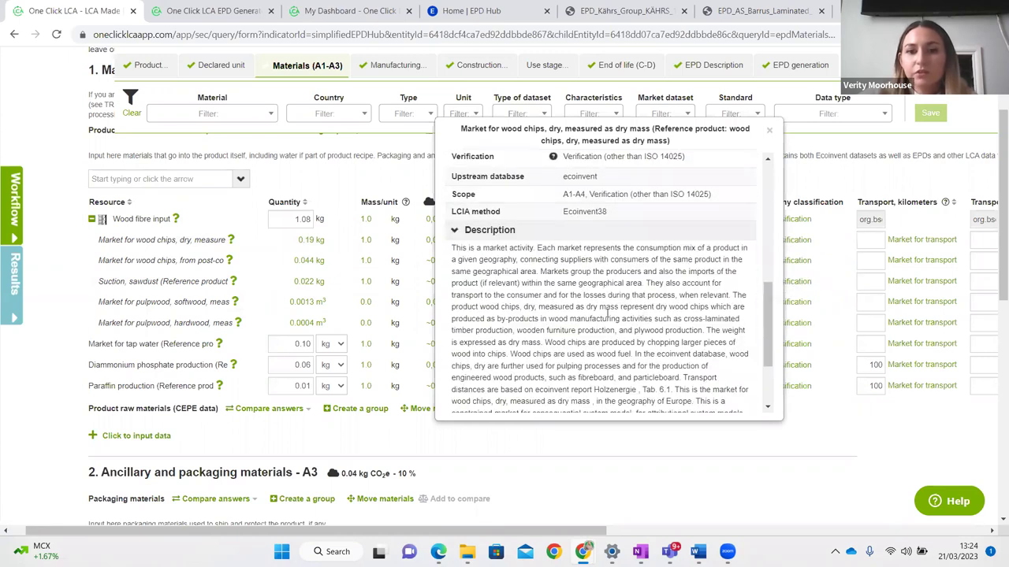
scroll(513, 317, down, 2)
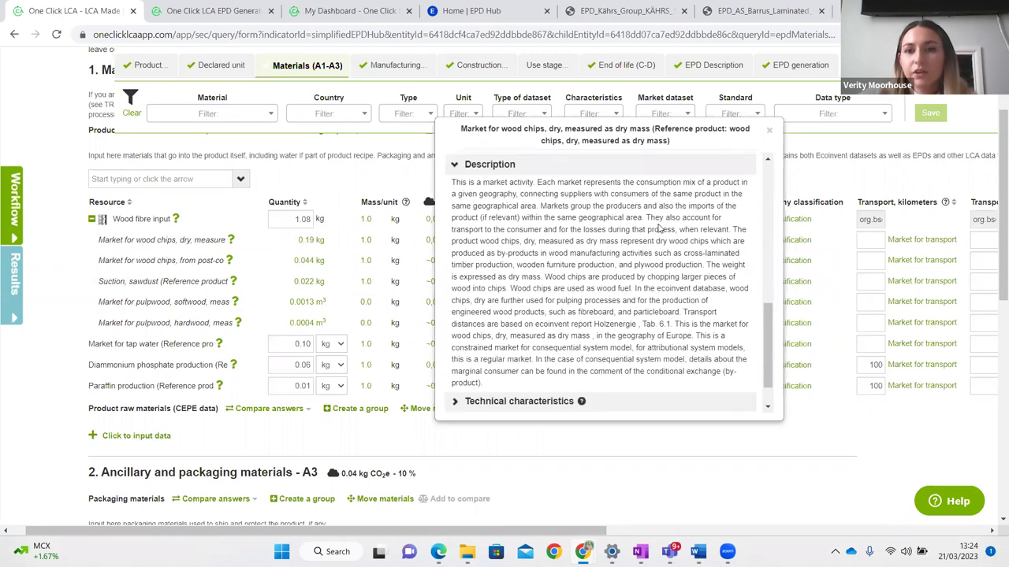
click(595, 166)
click(550, 380)
scroll(549, 379, down, 2)
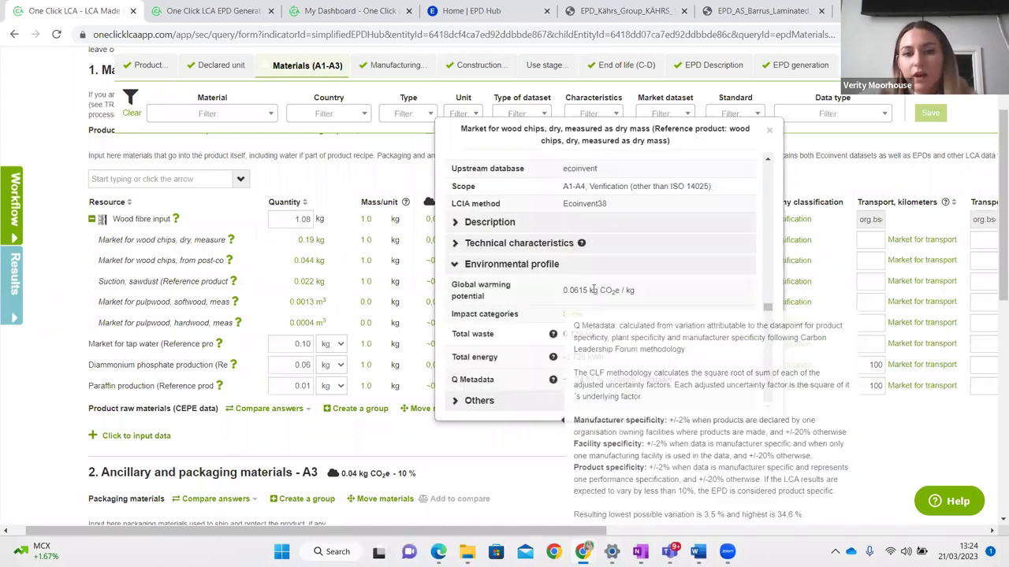
scroll(594, 292, down, 2)
triple_click(651, 295)
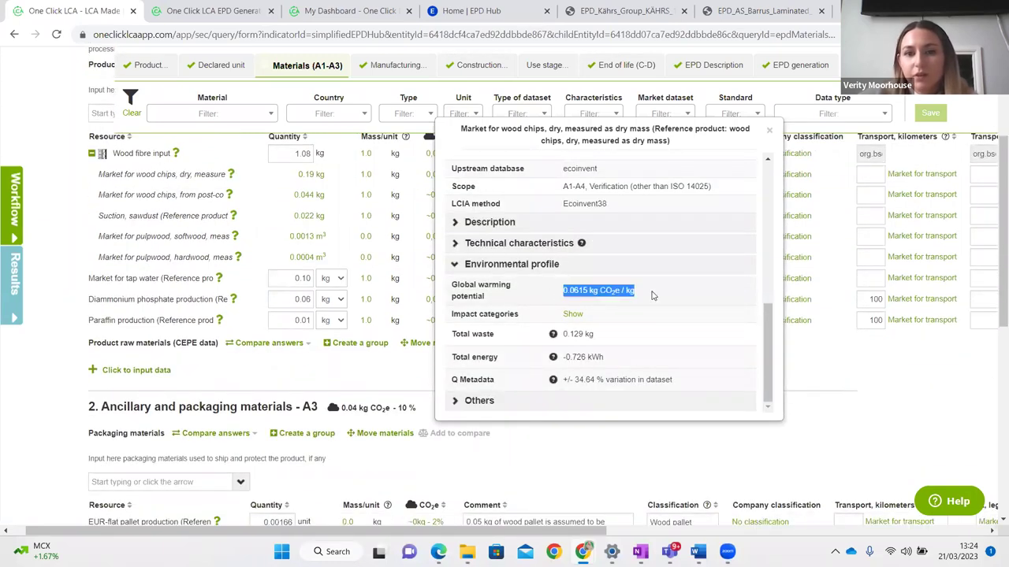
click(769, 131)
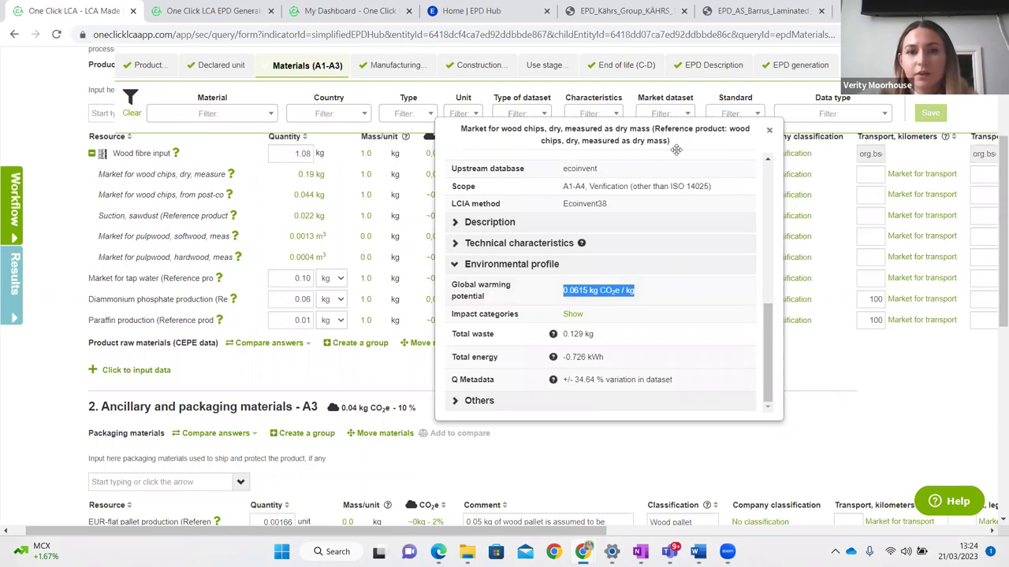
scroll(202, 228, up, 1)
click(190, 179)
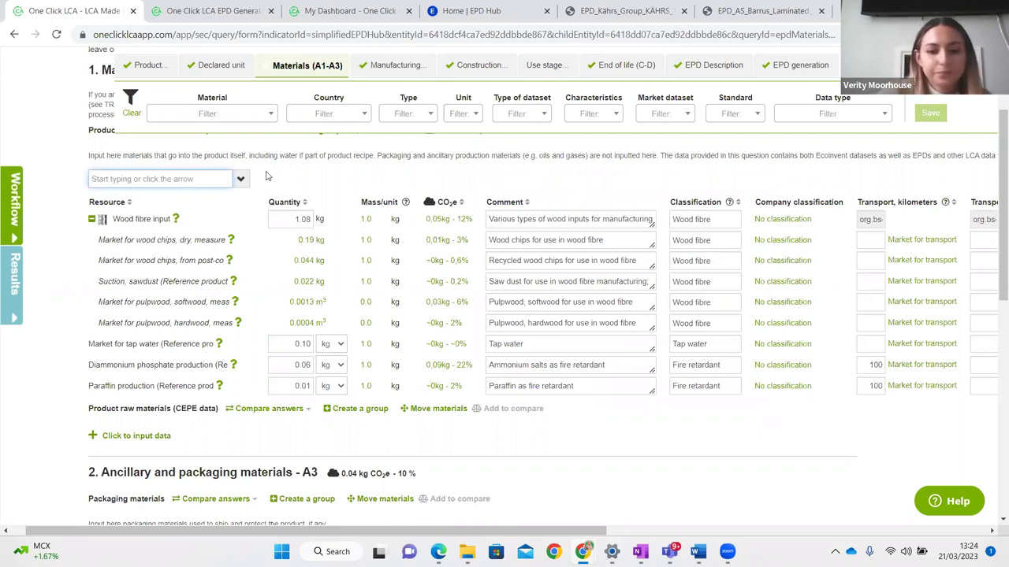
- Search materials for 'spruce' and list the 02:Forestry and logging datasets
text(spruce)
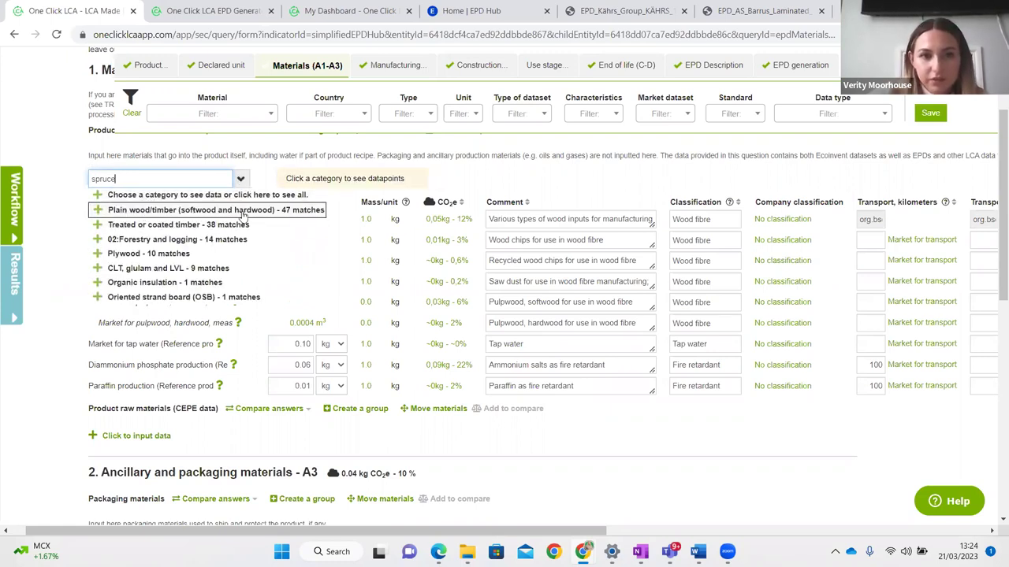
click(99, 244)
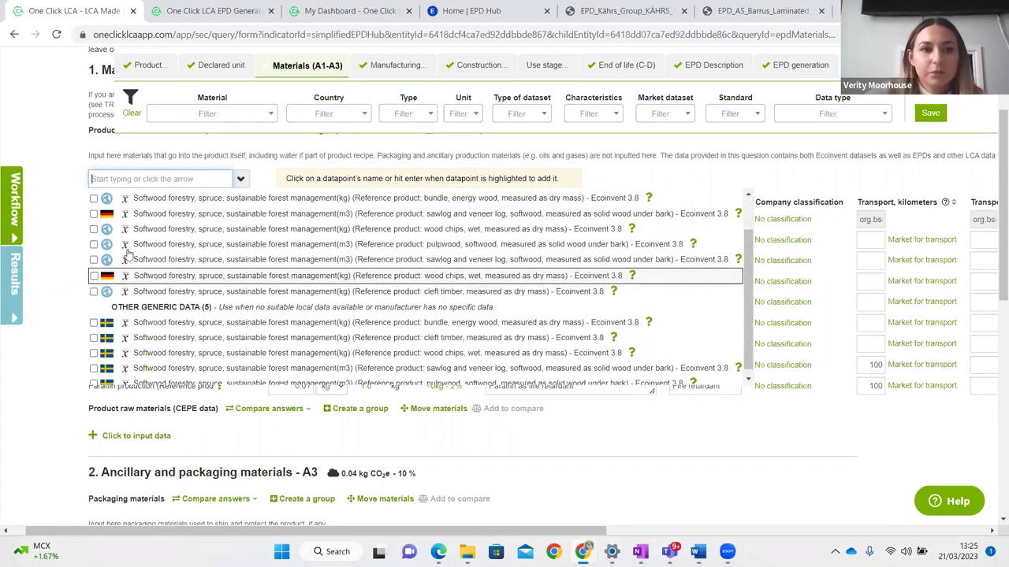
- Search 'MDF' and browse the Fiberboard (MDF) datasets, including 11 Medite boards
text(MDF)
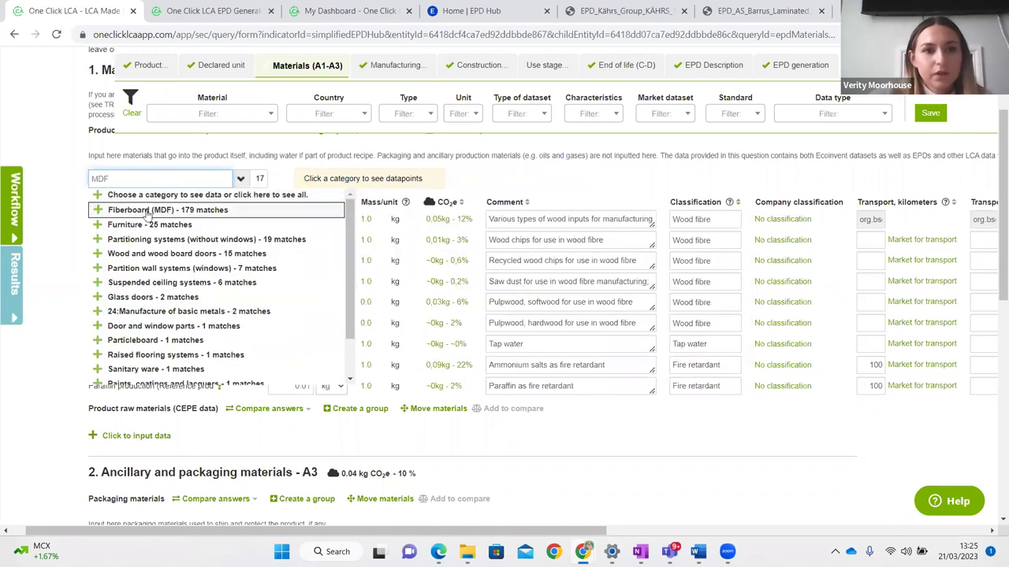
click(98, 210)
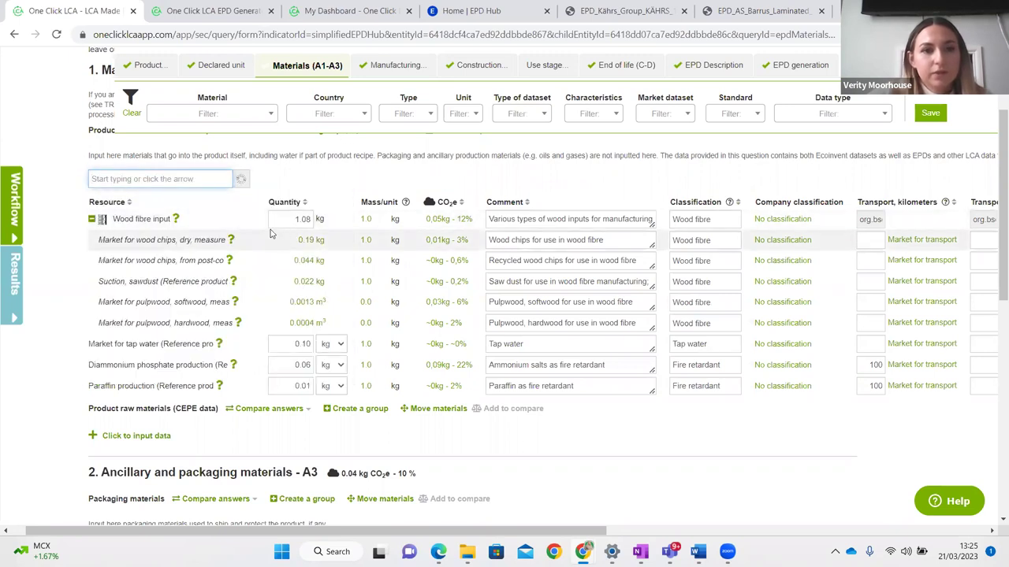
scroll(265, 261, down, 2)
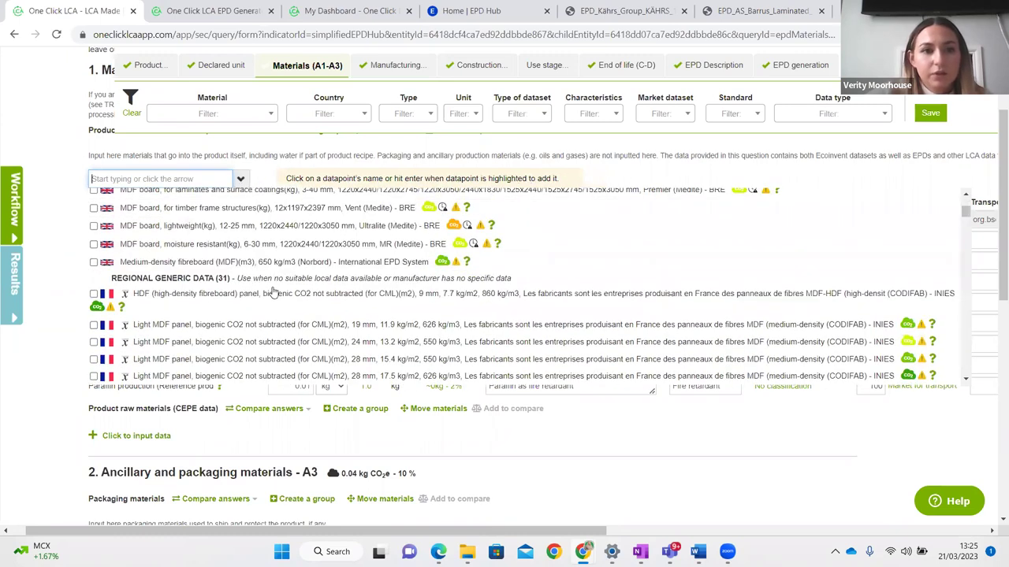
scroll(596, 237, up, 3)
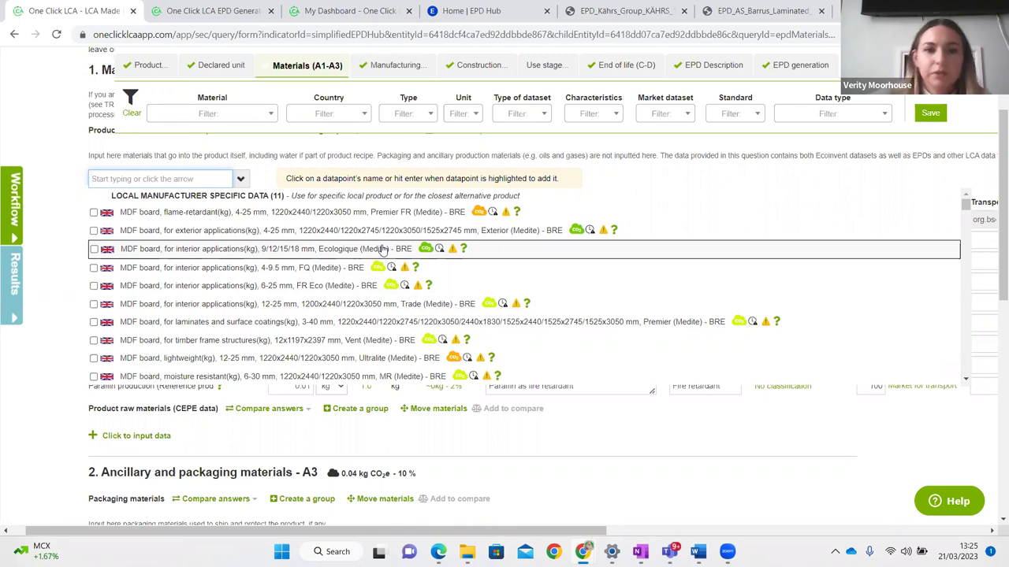
- Open the Ecologique MDF board details and expand its environmental profile
click(465, 251)
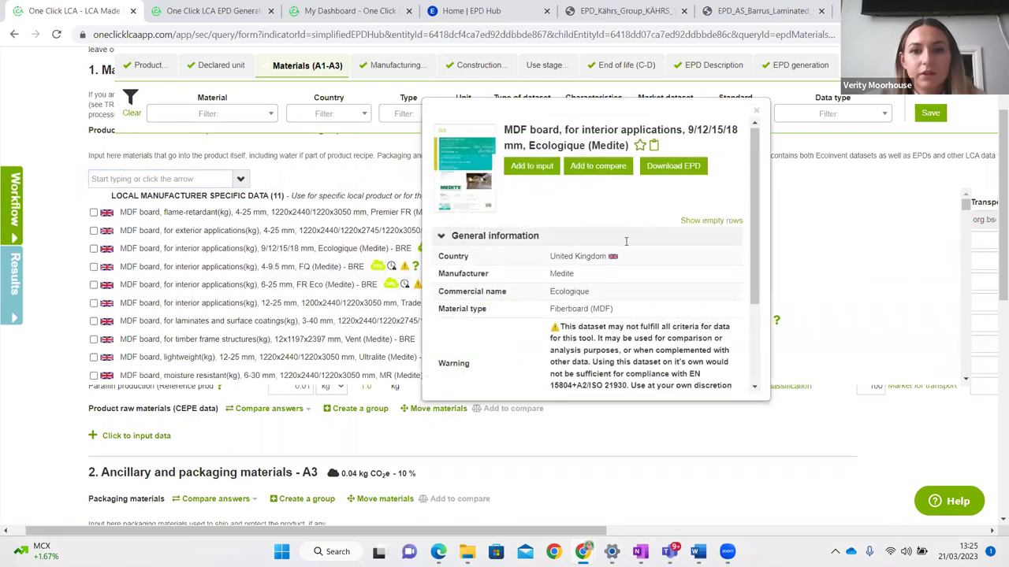
scroll(625, 198, down, 3)
click(504, 365)
scroll(535, 321, down, 3)
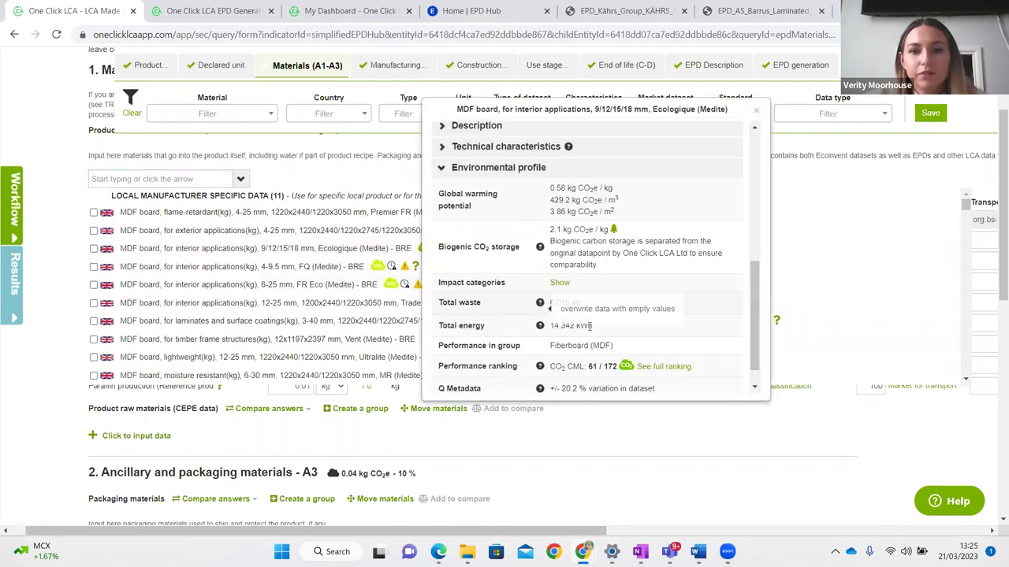
- Review the MDF benchmark placing the board at 0.58 kg CO2 CML among 175 products
click(664, 367)
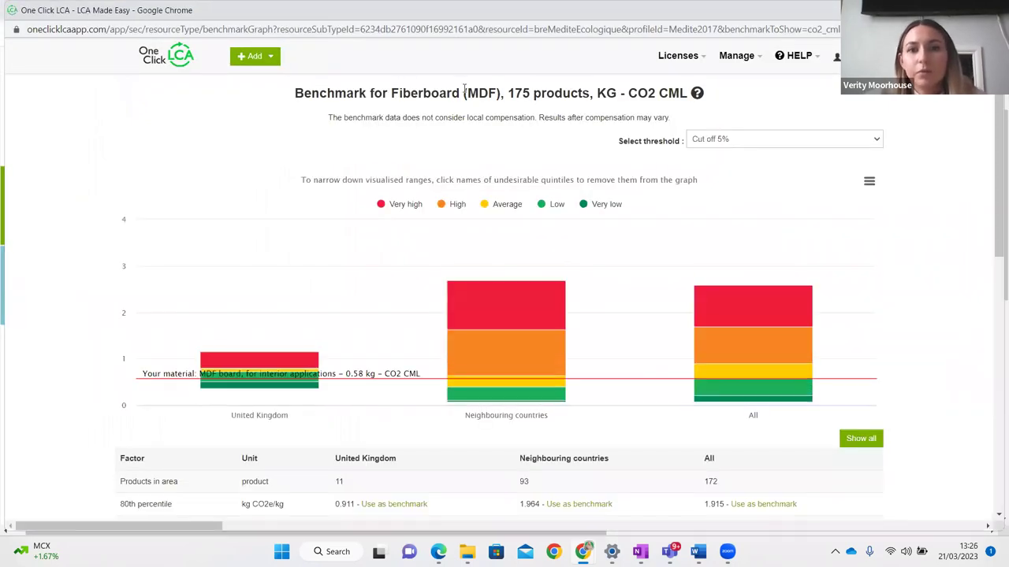
drag(466, 93, 498, 93)
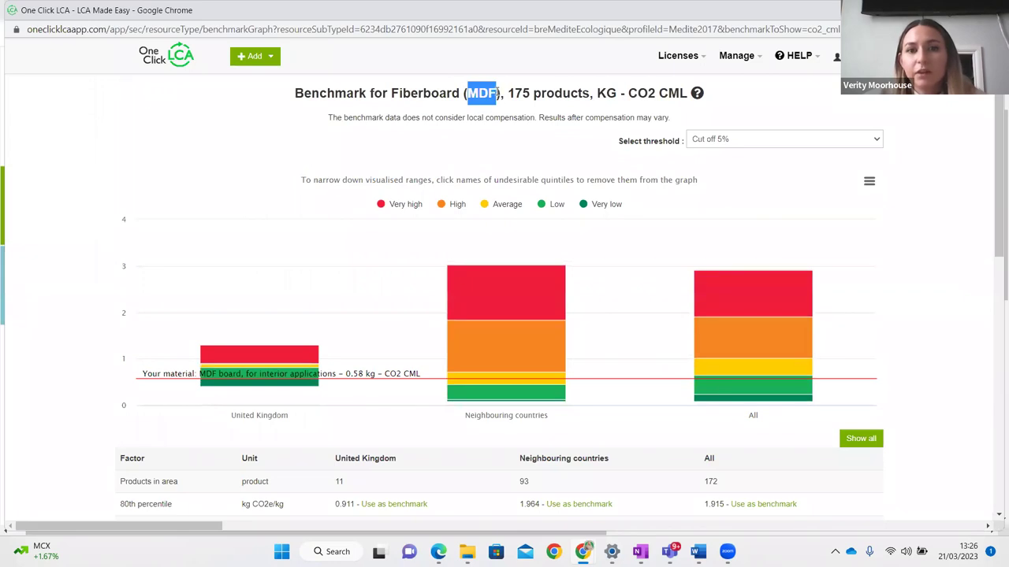
click(510, 90)
double_click(517, 92)
click(523, 90)
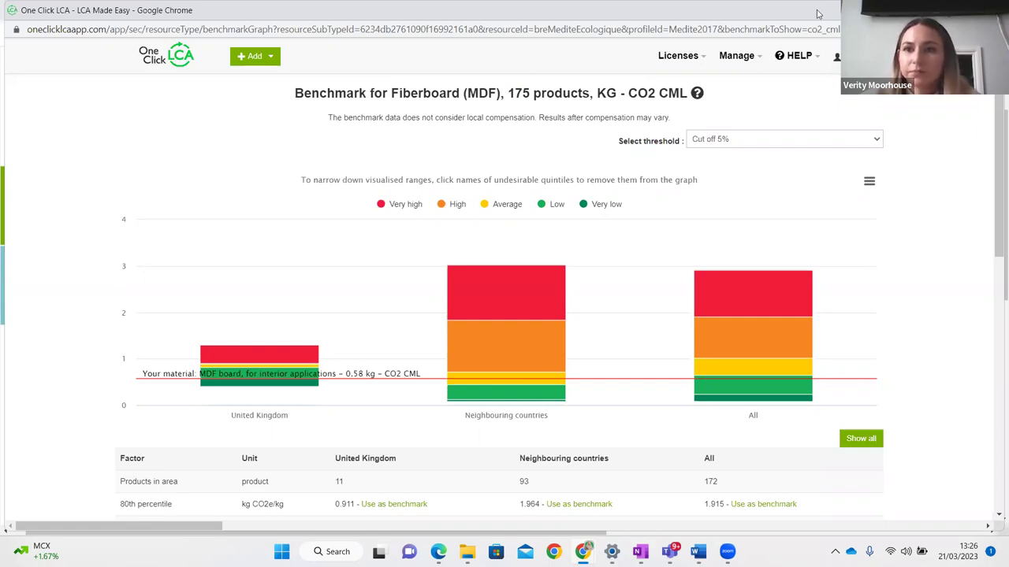
- Close the benchmark window and the MDF board data card
key(ctrl+w)
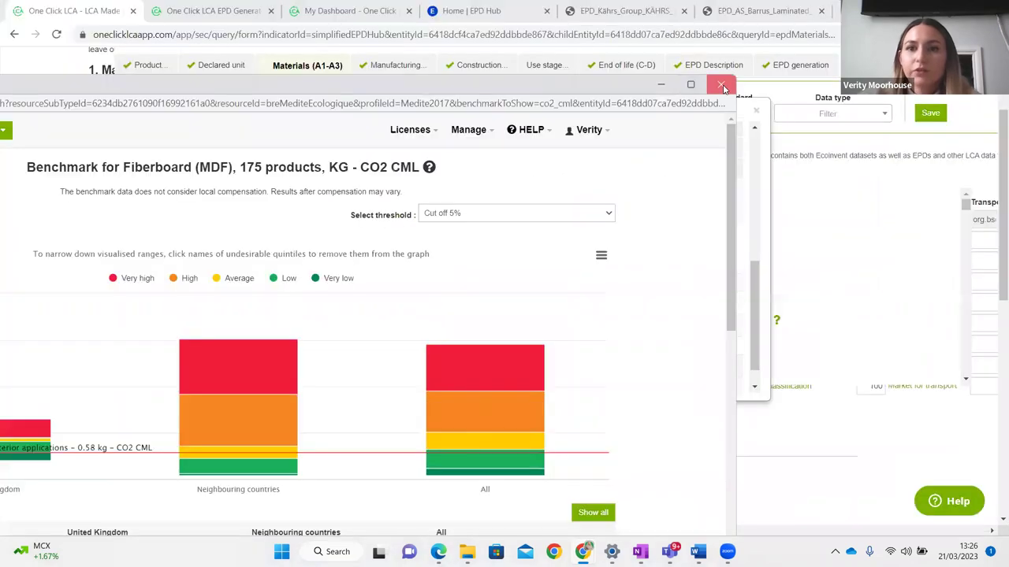
scroll(524, 193, up, 5)
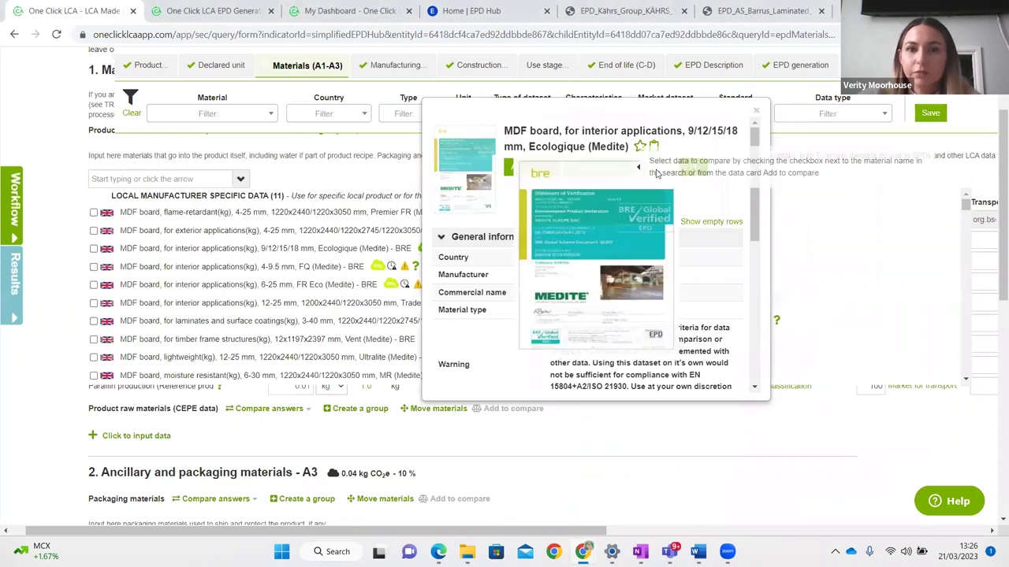
click(756, 116)
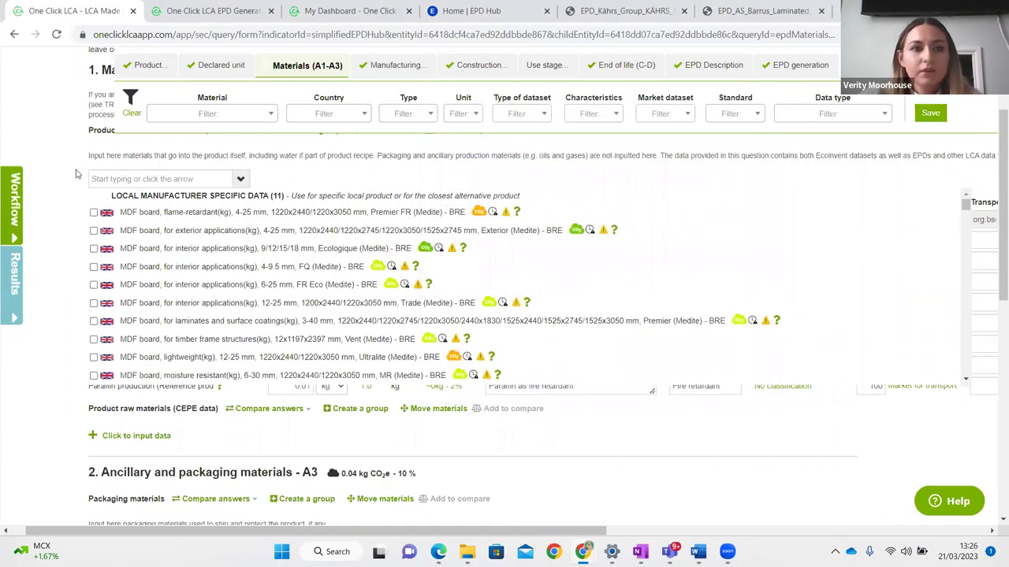
- Open the resource search and check the Country and Type filter options
click(171, 179)
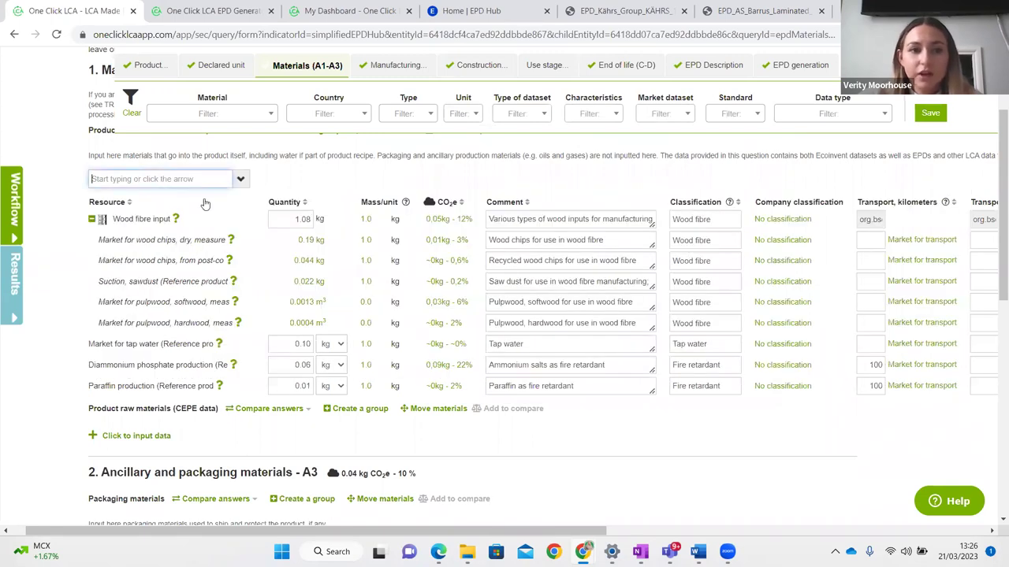
scroll(260, 165, up, 2)
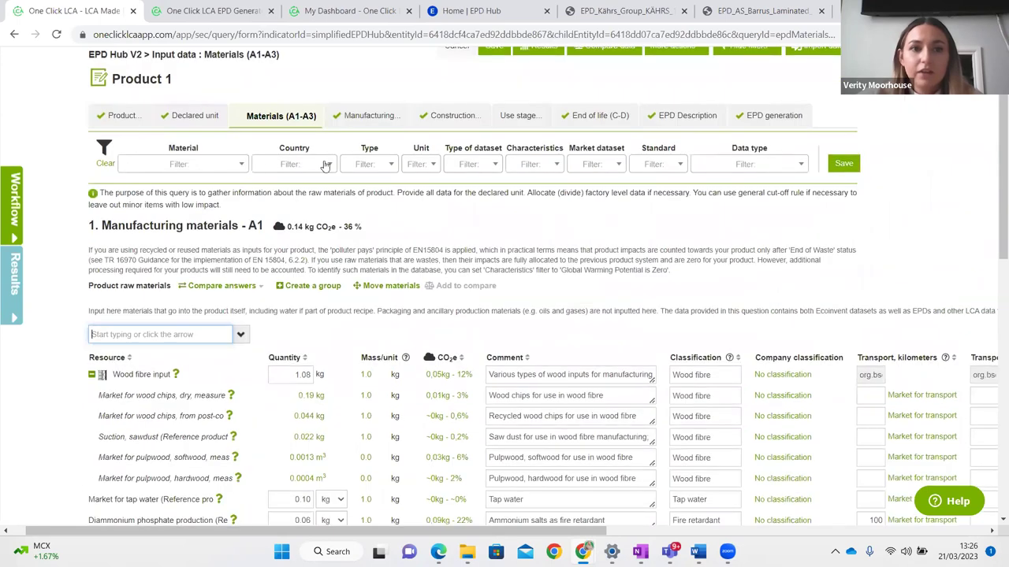
click(331, 164)
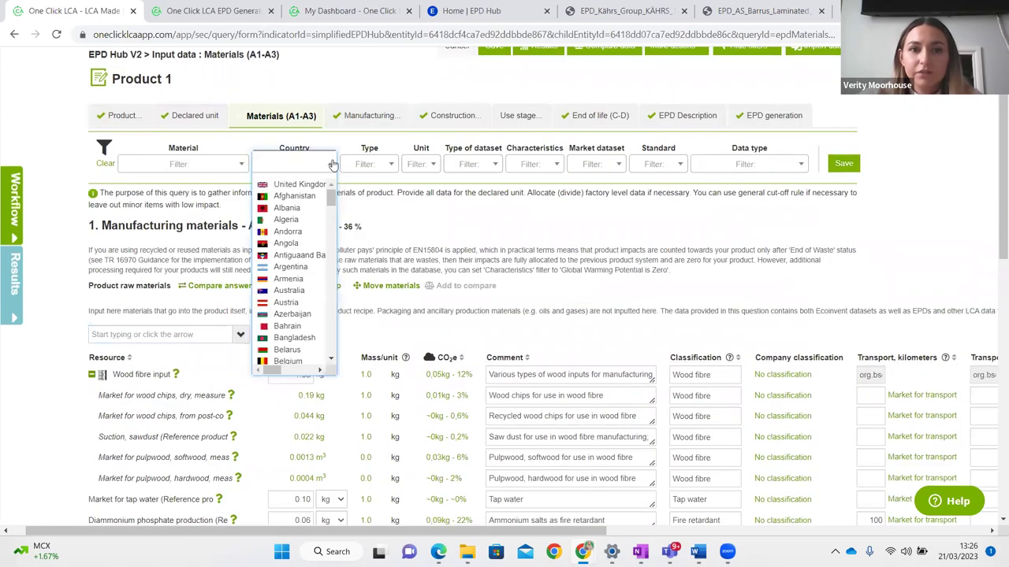
click(385, 164)
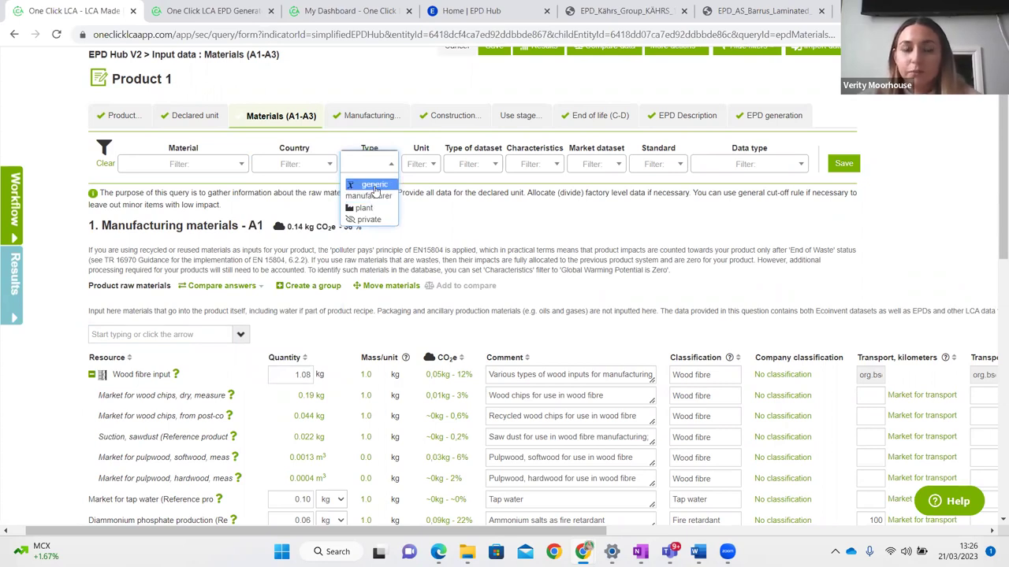
click(472, 227)
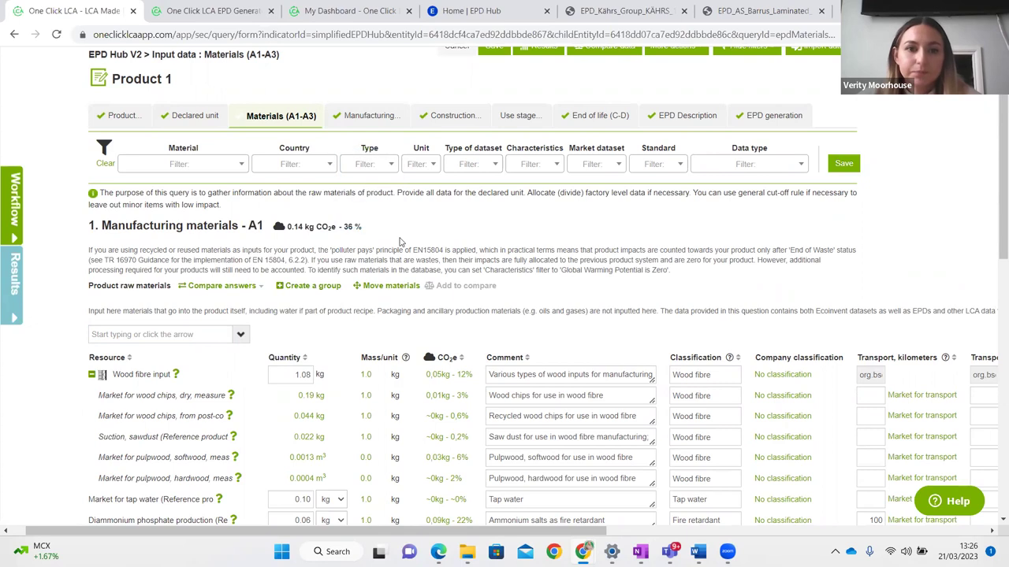
scroll(382, 244, down, 1)
scroll(381, 244, down, 3)
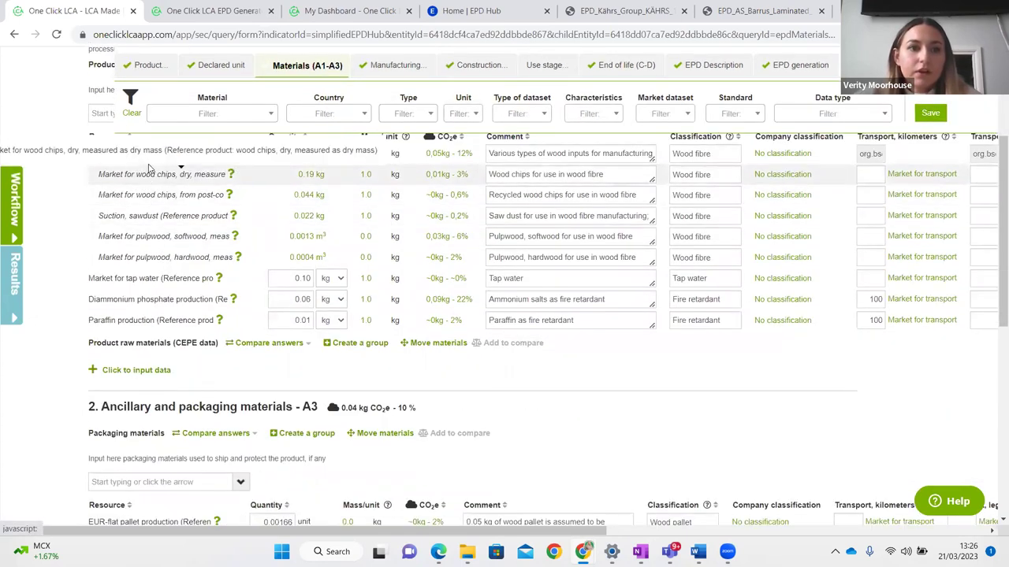
scroll(145, 310, up, 1)
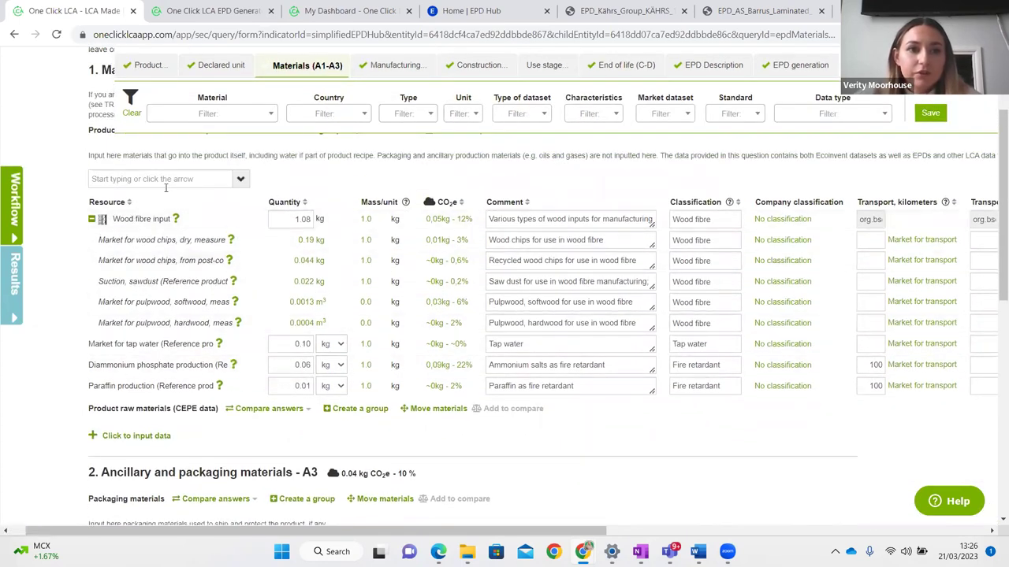
double_click(306, 219)
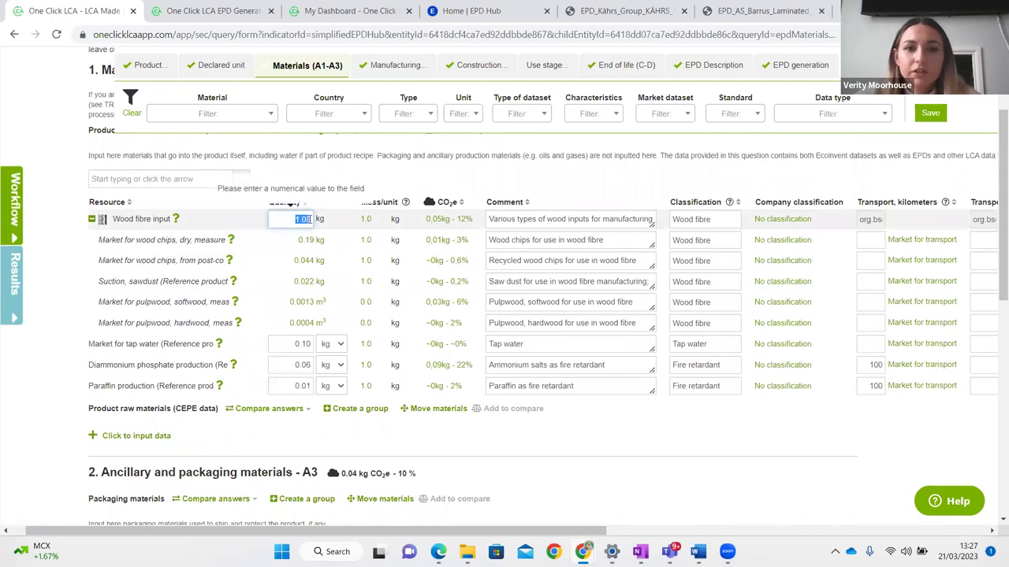
click(308, 219)
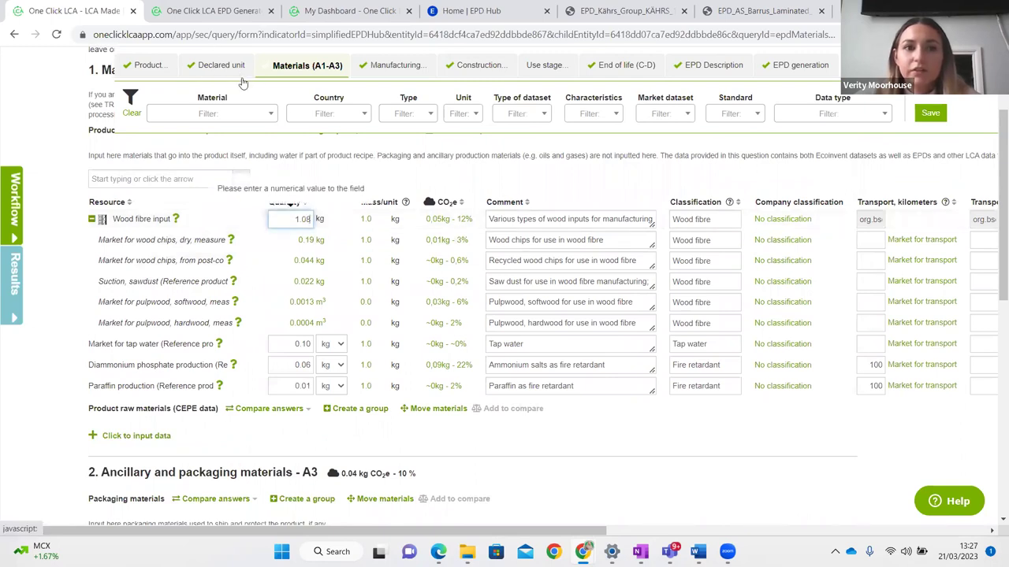
drag(294, 218, 315, 217)
click(307, 219)
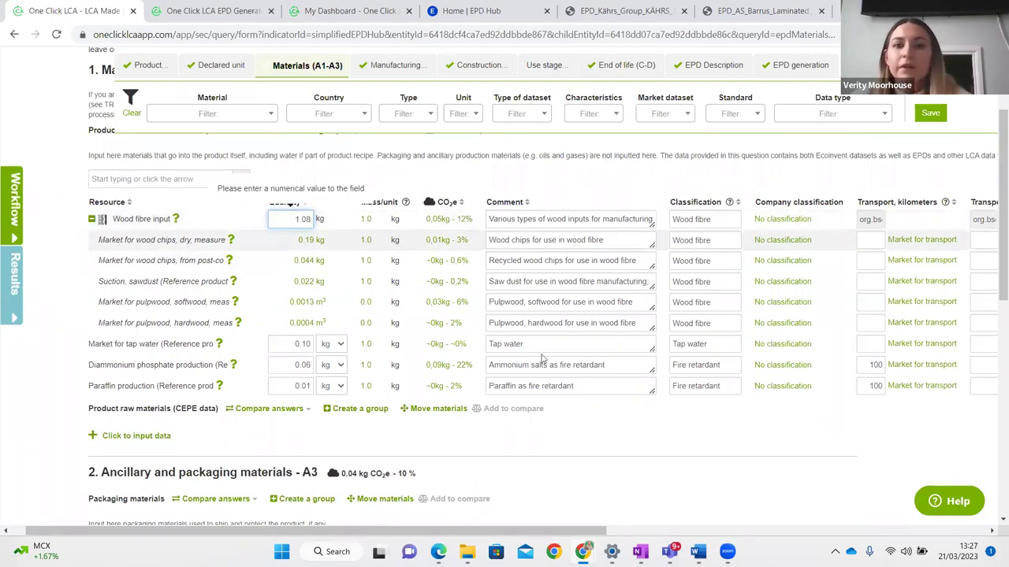
scroll(626, 513, right, 5)
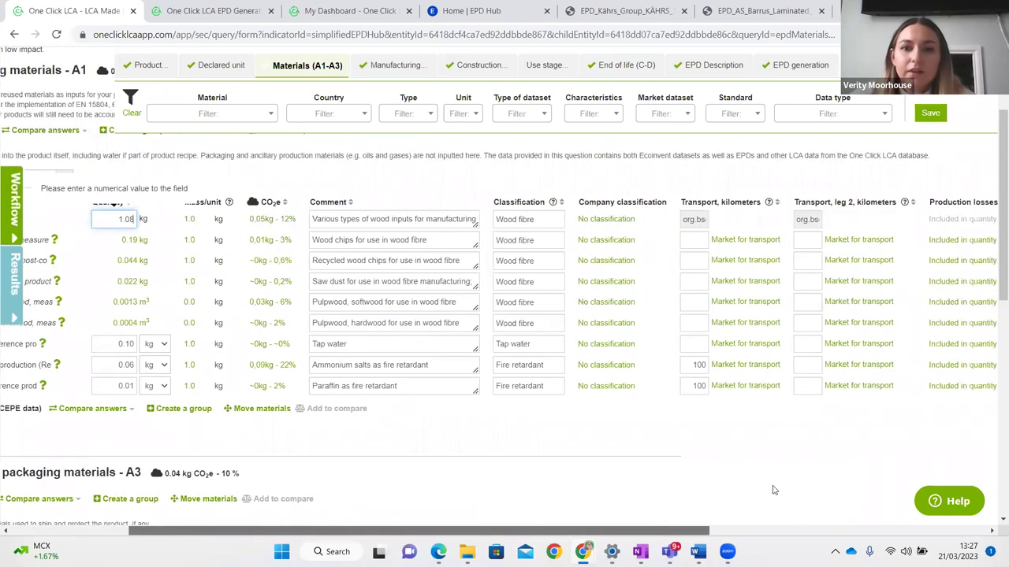
scroll(773, 491, right, 6)
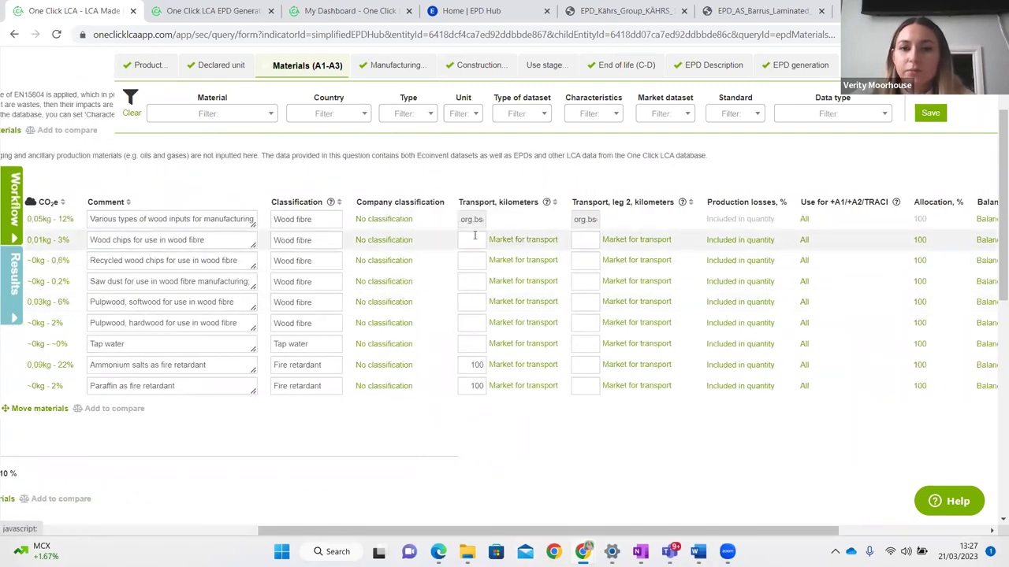
click(477, 239)
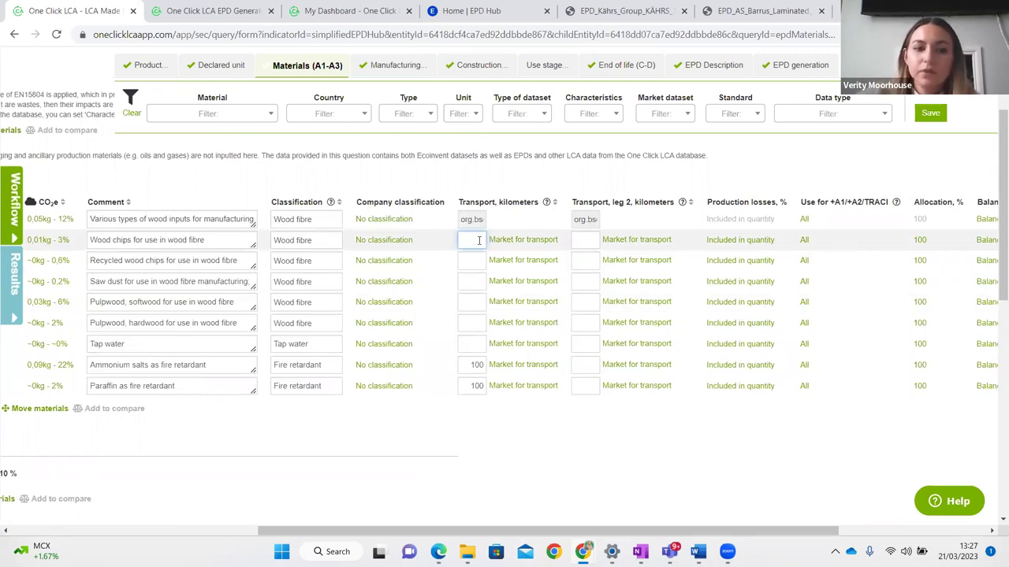
- Review the 1.08 kg wood fibre transport over 500 km, leaving its transport type unchanged
click(520, 241)
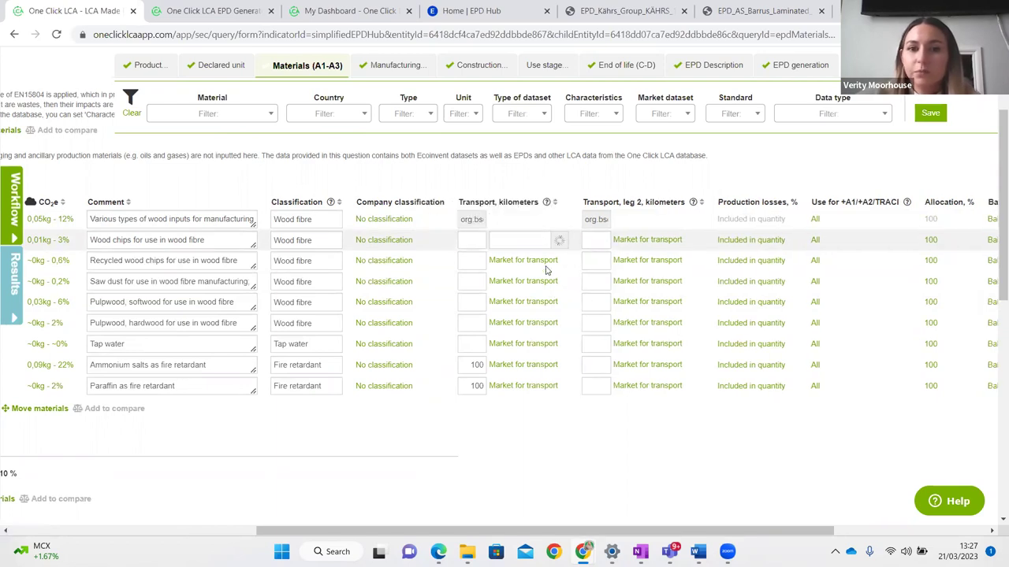
scroll(555, 394, down, 2)
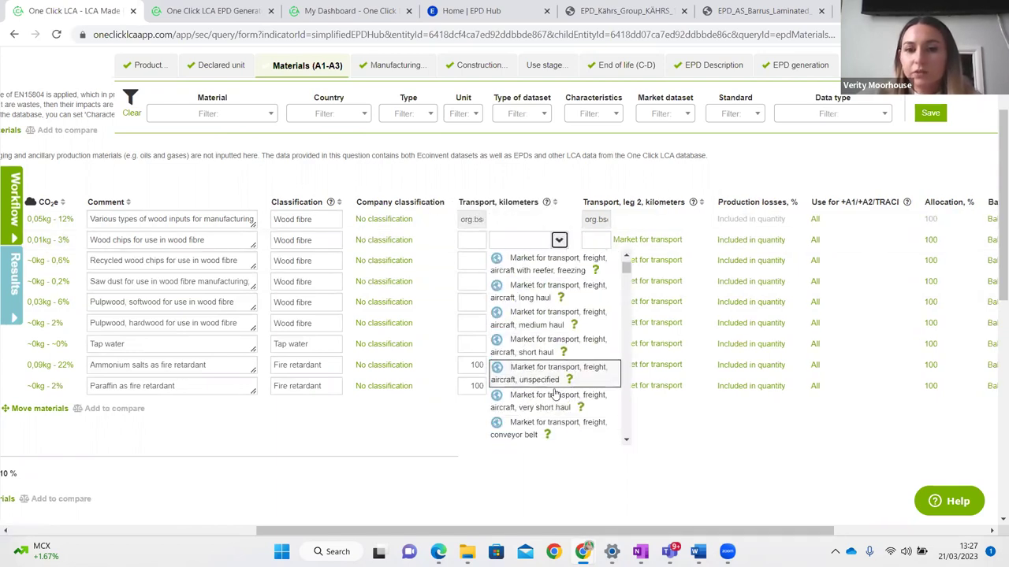
scroll(555, 394, down, 2)
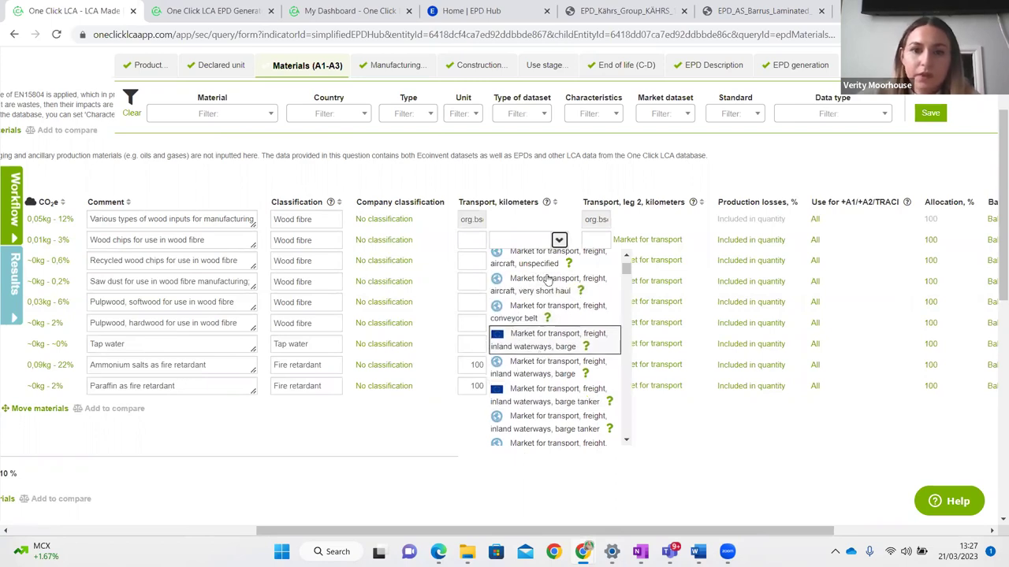
click(683, 185)
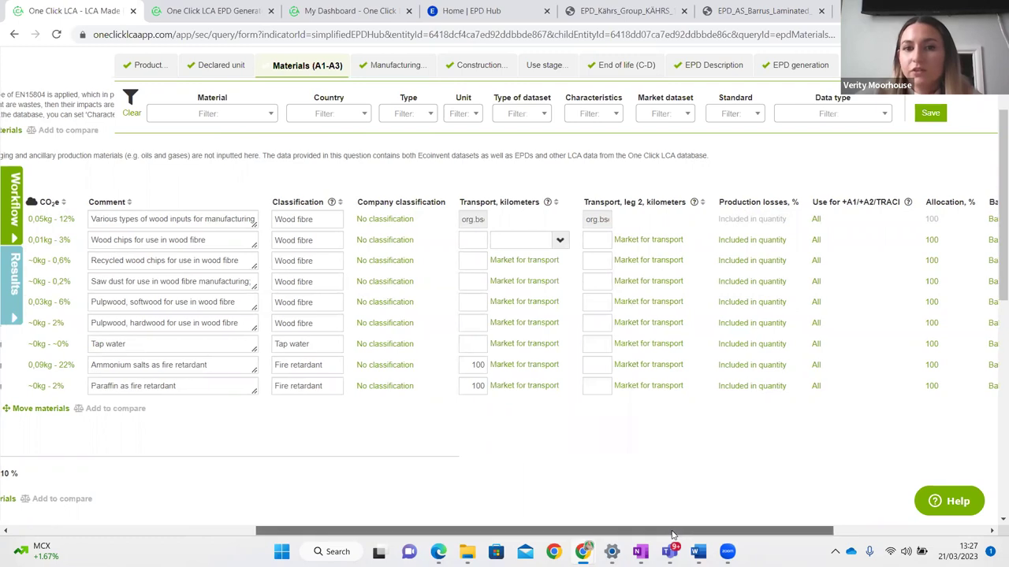
drag(672, 536, 425, 535)
scroll(191, 405, down, 8)
scroll(192, 405, down, 1)
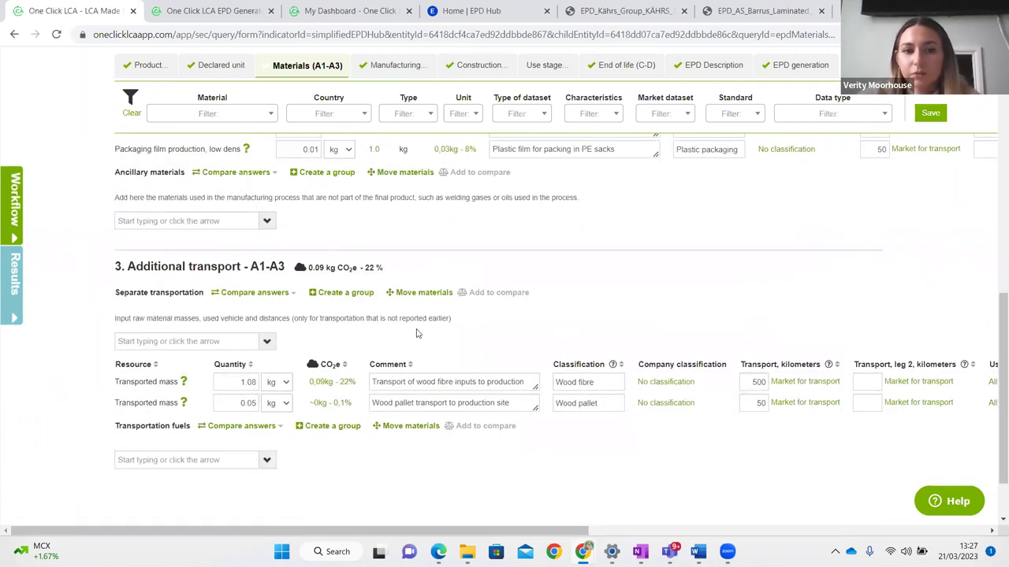
scroll(387, 335, up, 4)
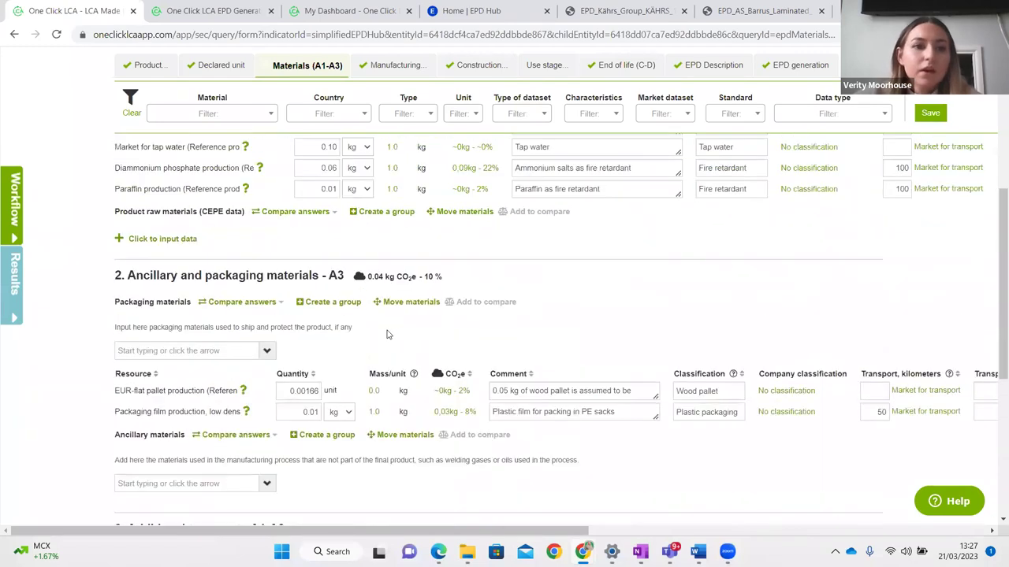
scroll(386, 335, up, 2)
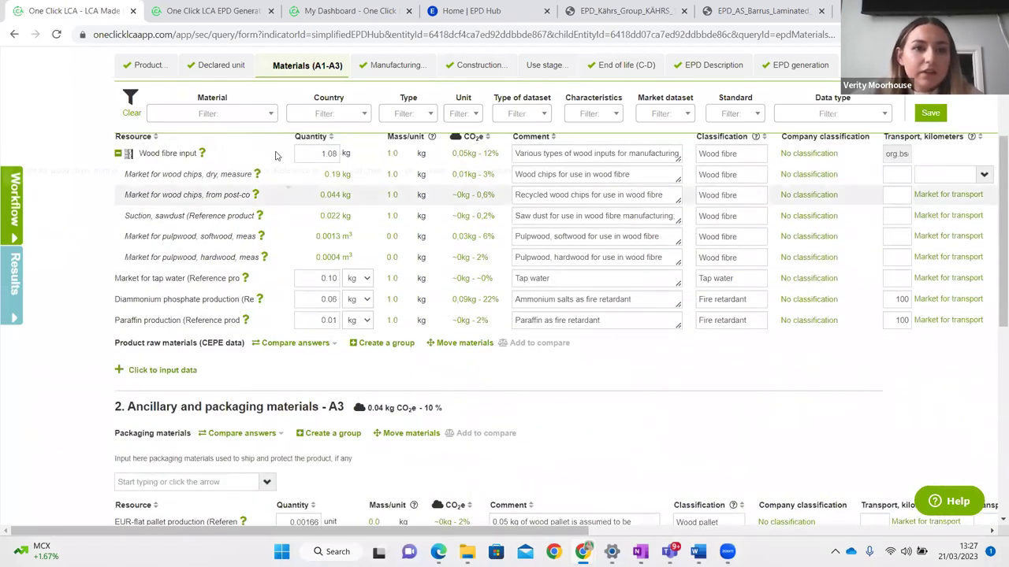
scroll(275, 156, up, 1)
scroll(266, 317, down, 4)
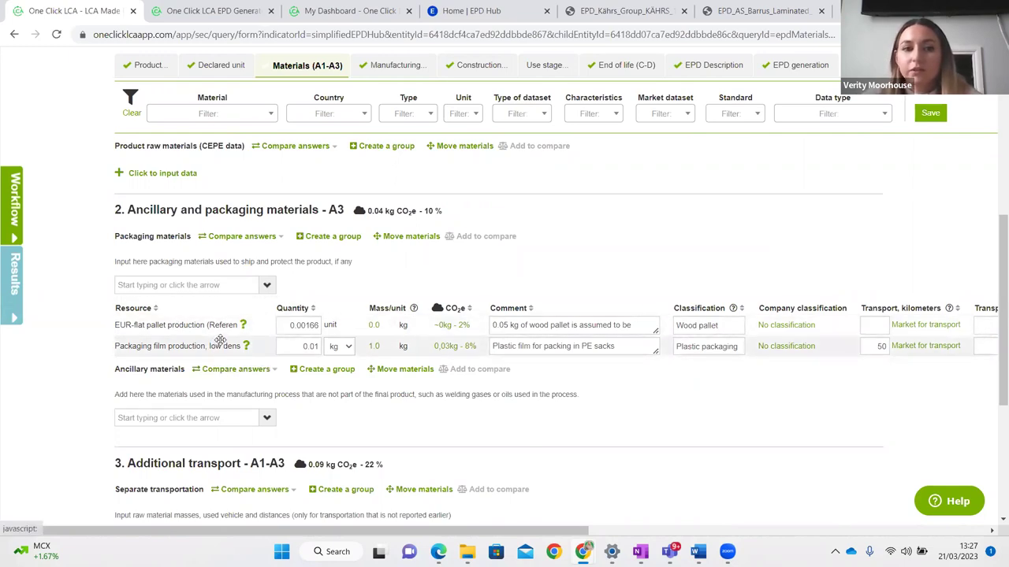
- Check the 0.05 kg wood pallet packaging over 50 km, then go to Manufacturing (A3)
click(202, 285)
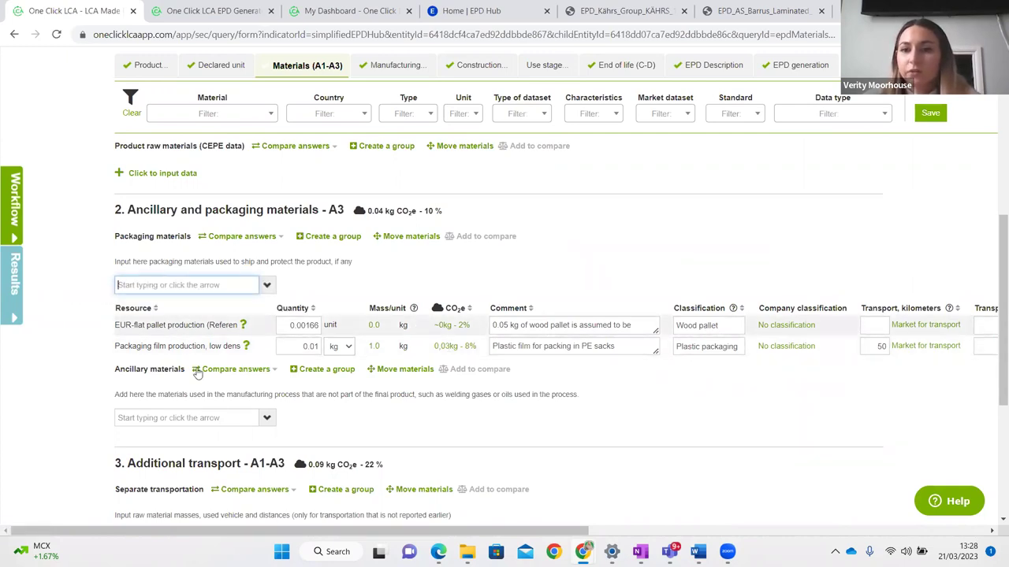
scroll(345, 358, down, 5)
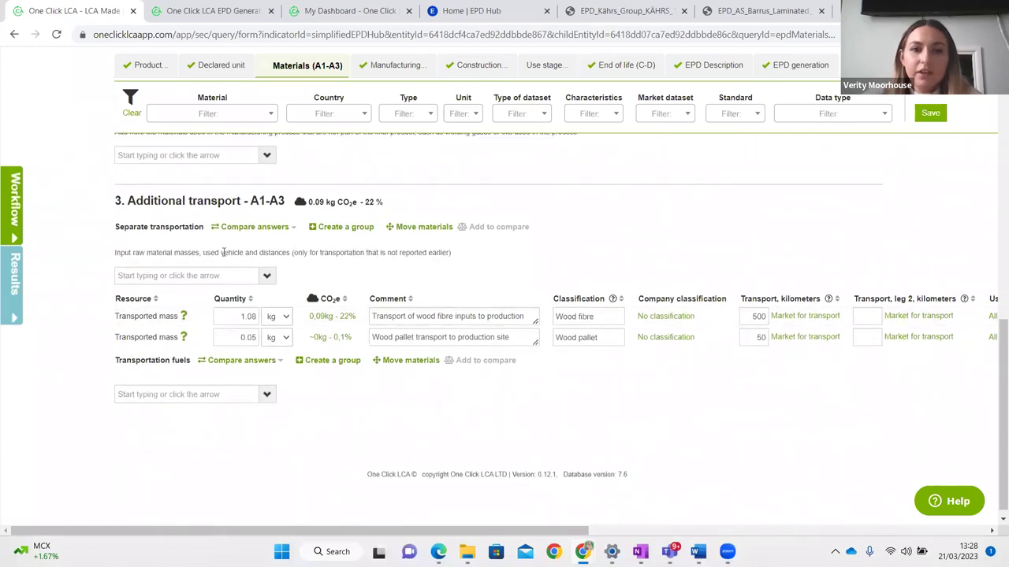
scroll(446, 244, up, 6)
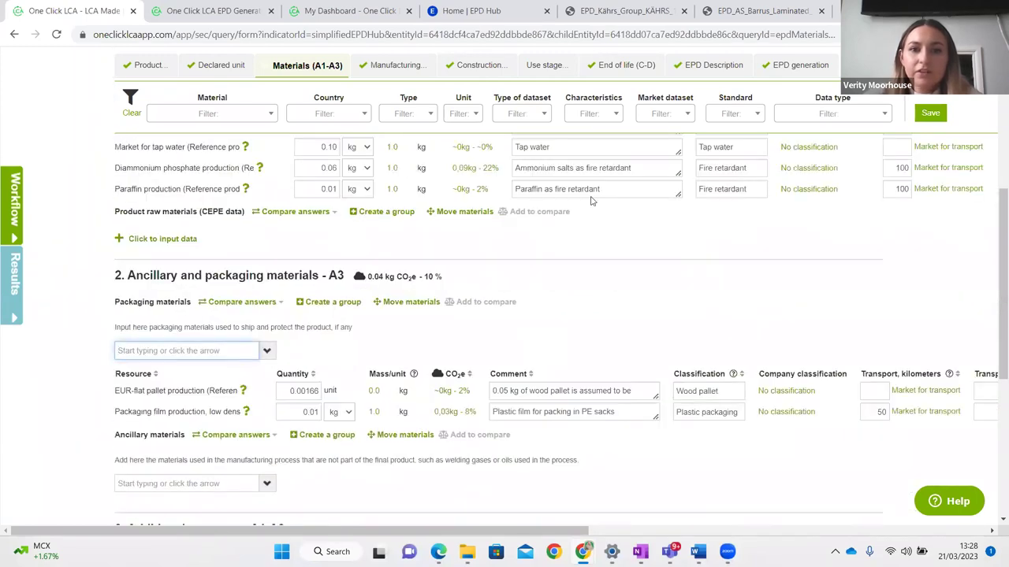
scroll(147, 384, down, 5)
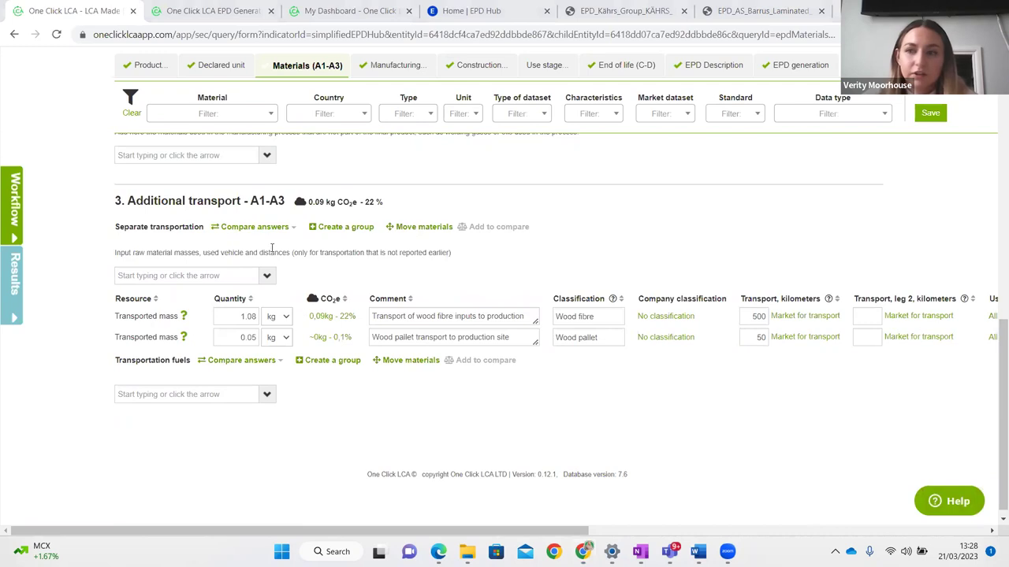
click(410, 67)
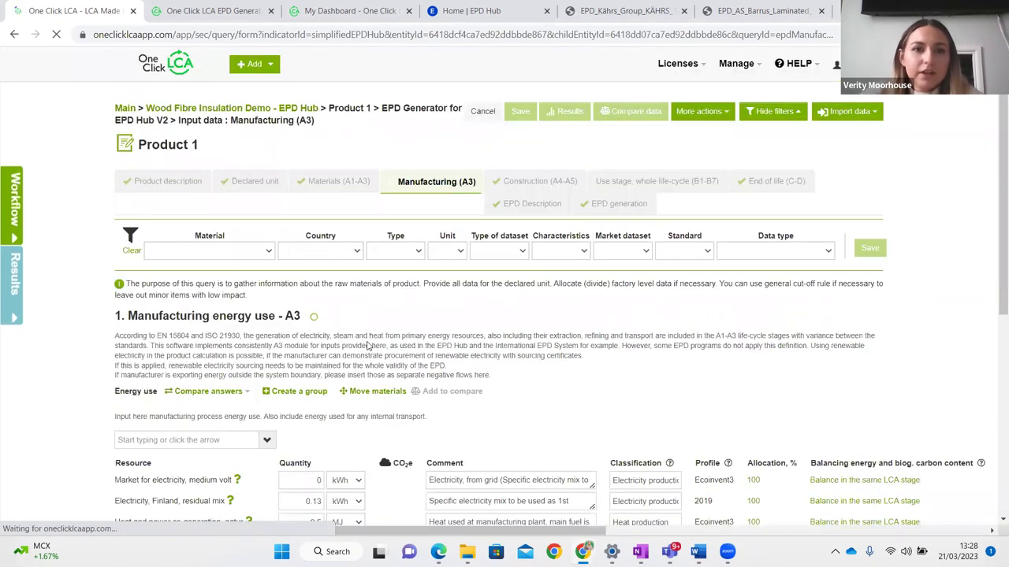
- Review 0.13 kWh Finnish residual-mix electricity, 0.5 MJ heat and 0.25 kg waste wood
scroll(390, 290, down, 3)
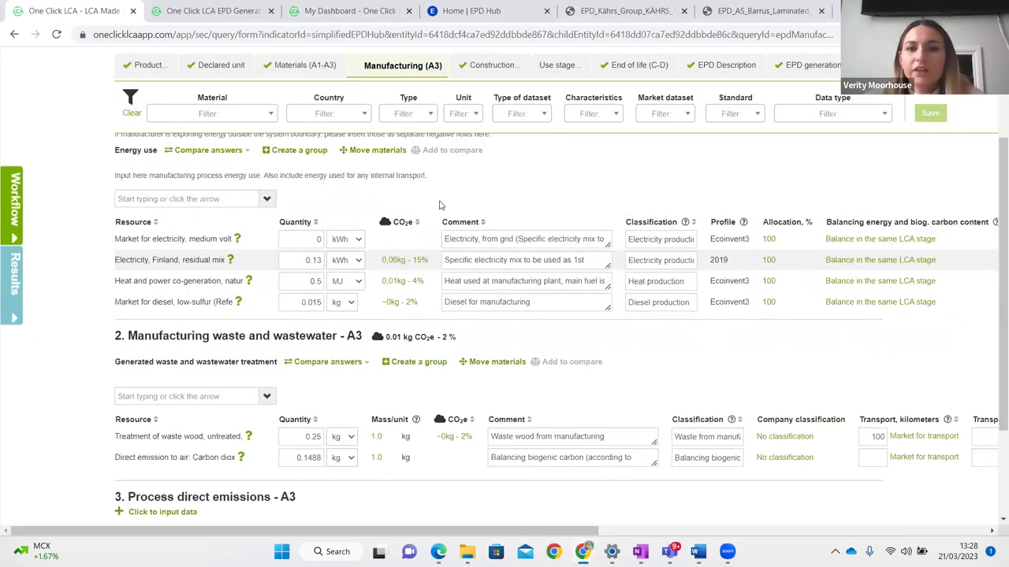
scroll(446, 290, up, 3)
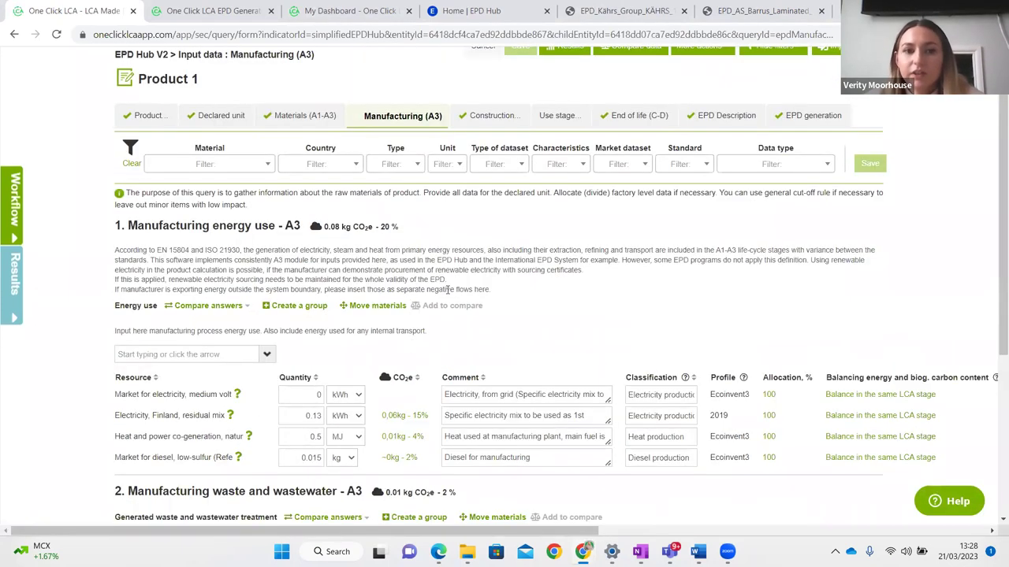
scroll(447, 290, down, 3)
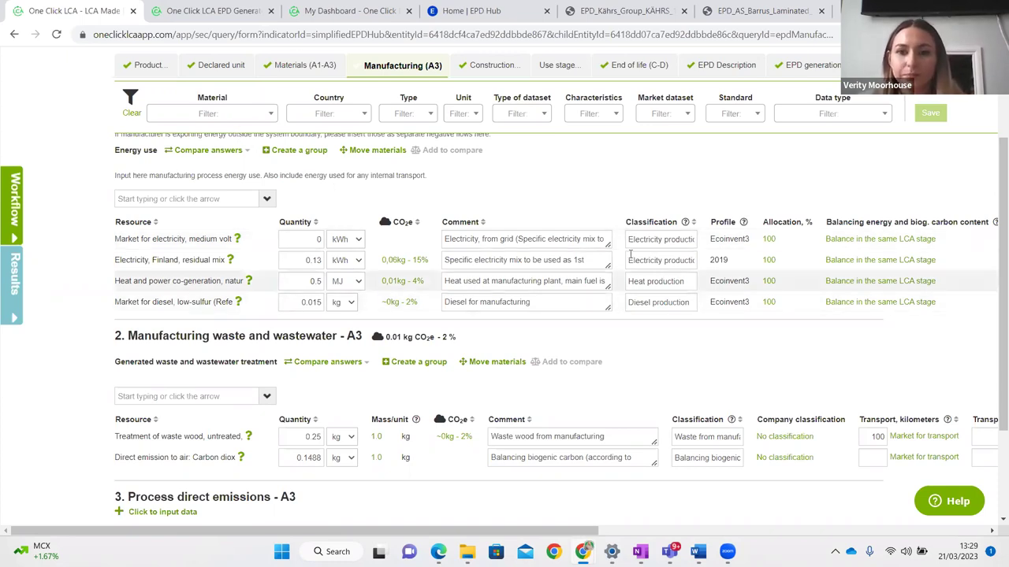
scroll(315, 275, down, 3)
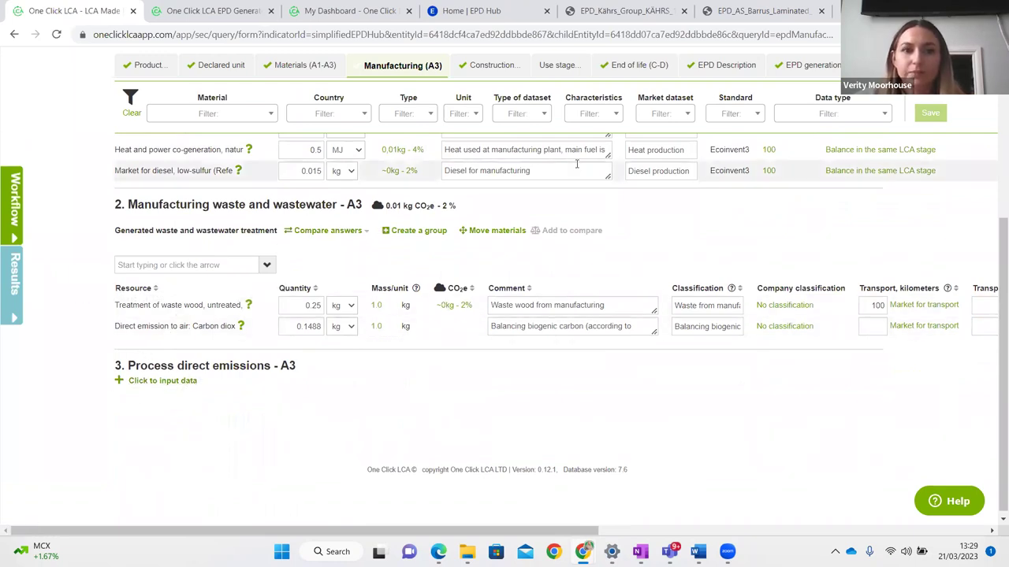
- Open the Construction (A4-A5) inputs and check A4 transport and the installation material loss percentage
click(504, 69)
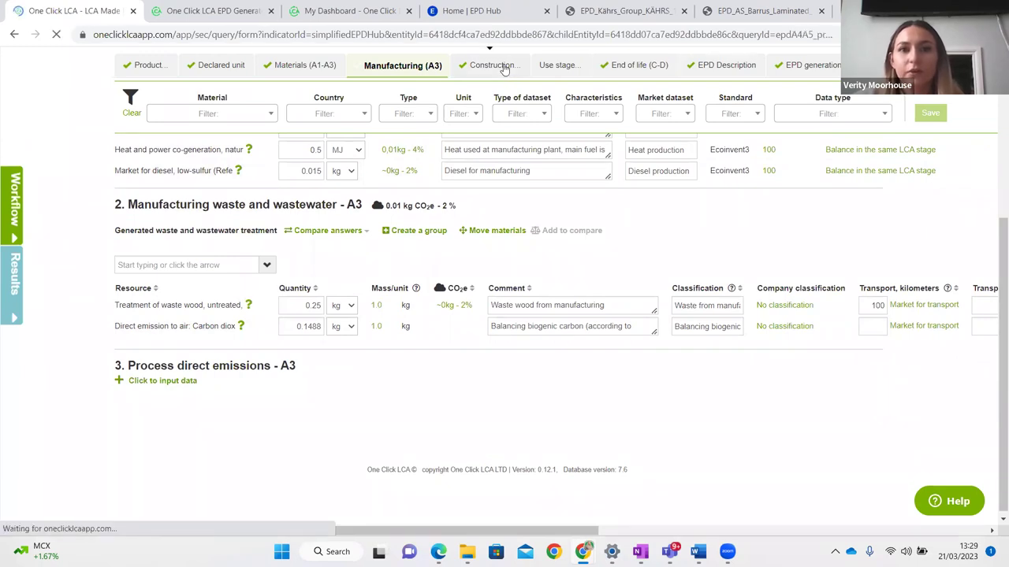
scroll(323, 249, down, 4)
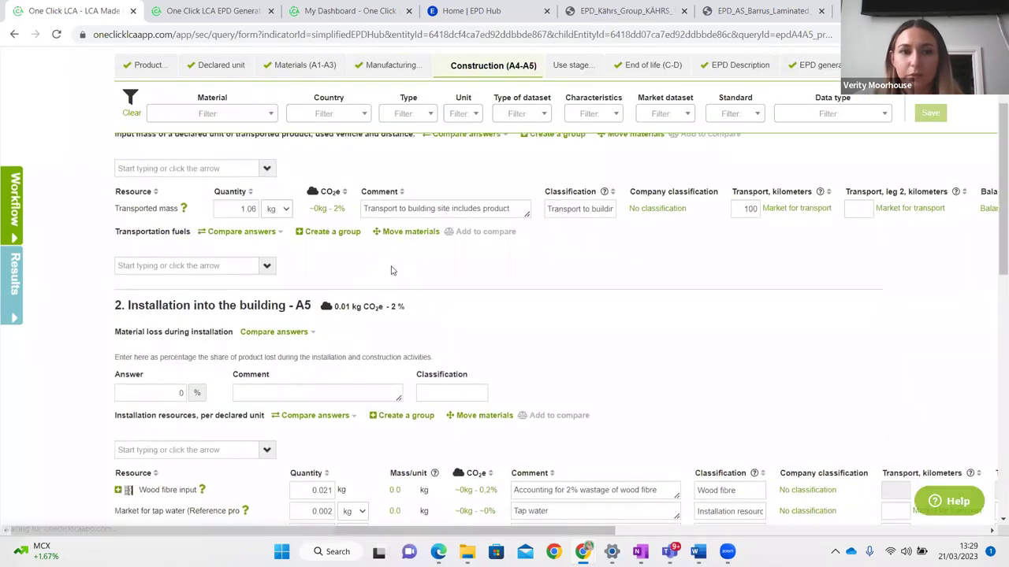
scroll(394, 272, up, 3)
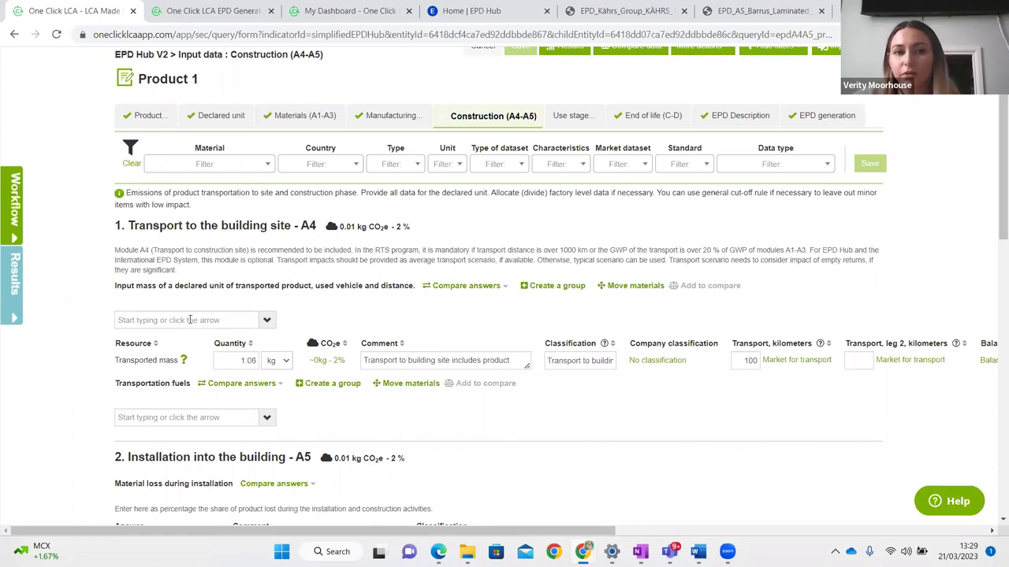
scroll(199, 313, down, 3)
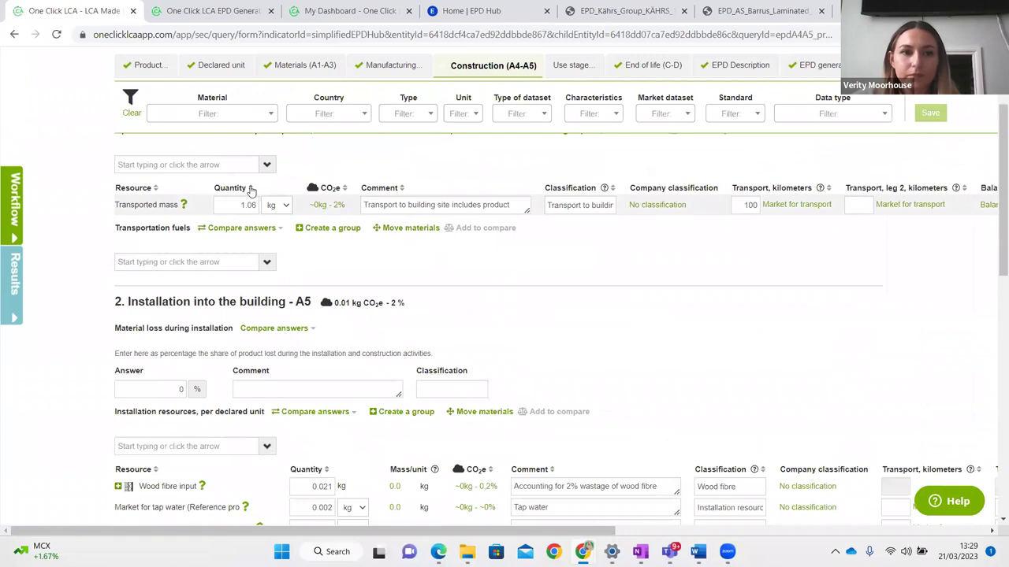
scroll(231, 286, down, 1)
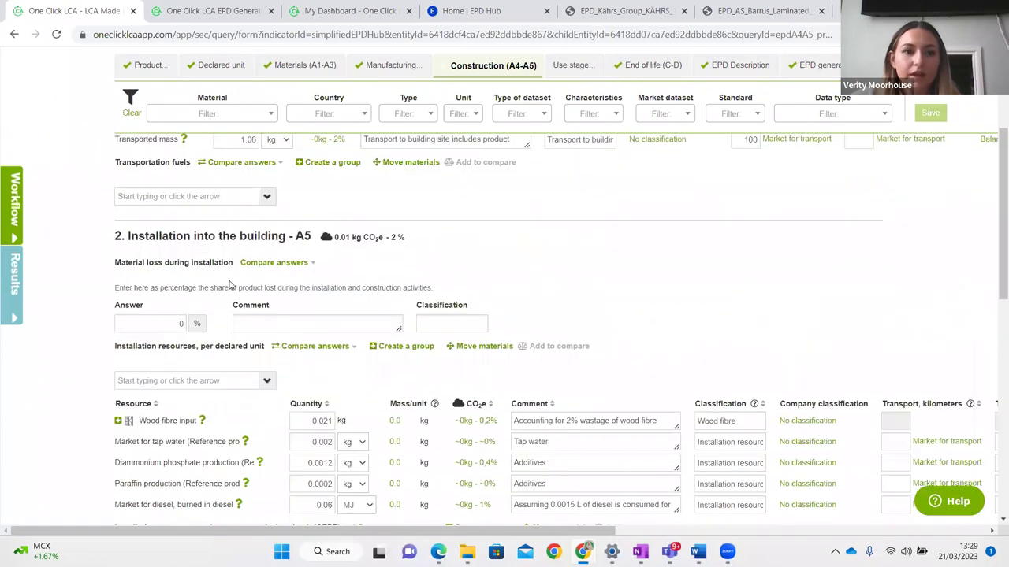
scroll(168, 276, down, 1)
double_click(180, 257)
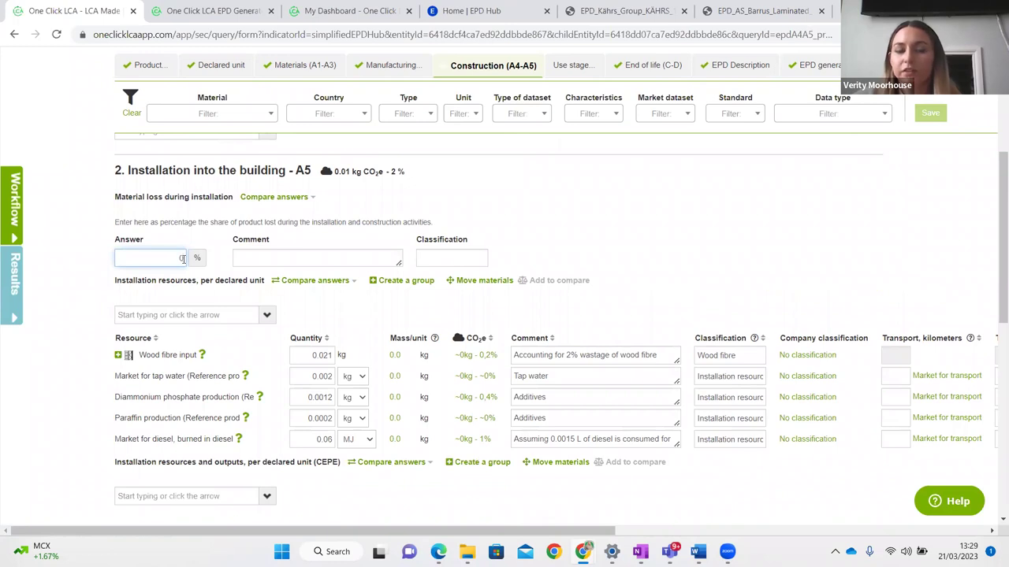
- Review the installation waste with its 2% wood fibre wastage note and the A5 transport entries
scroll(183, 273, down, 1)
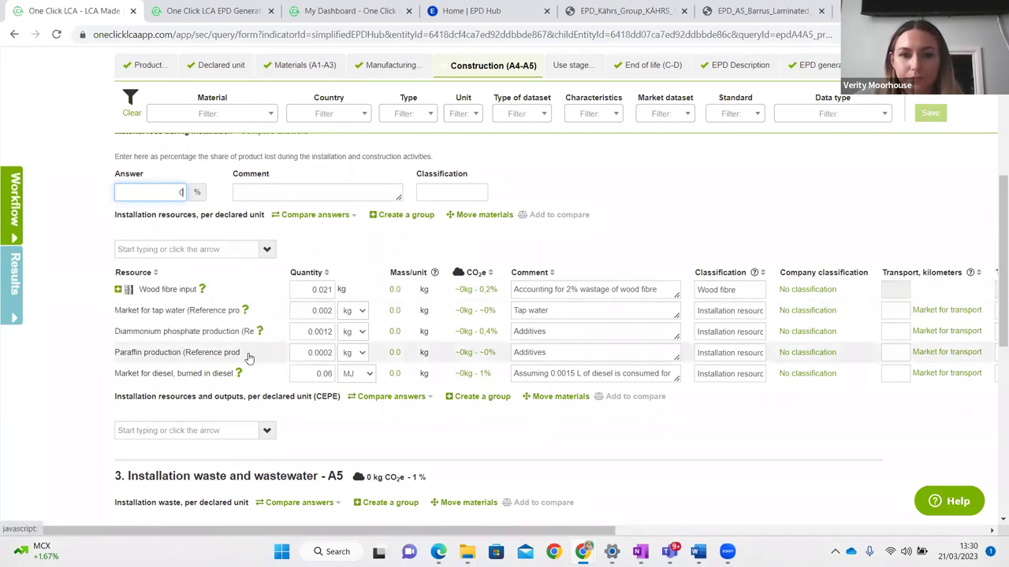
scroll(179, 392, down, 1)
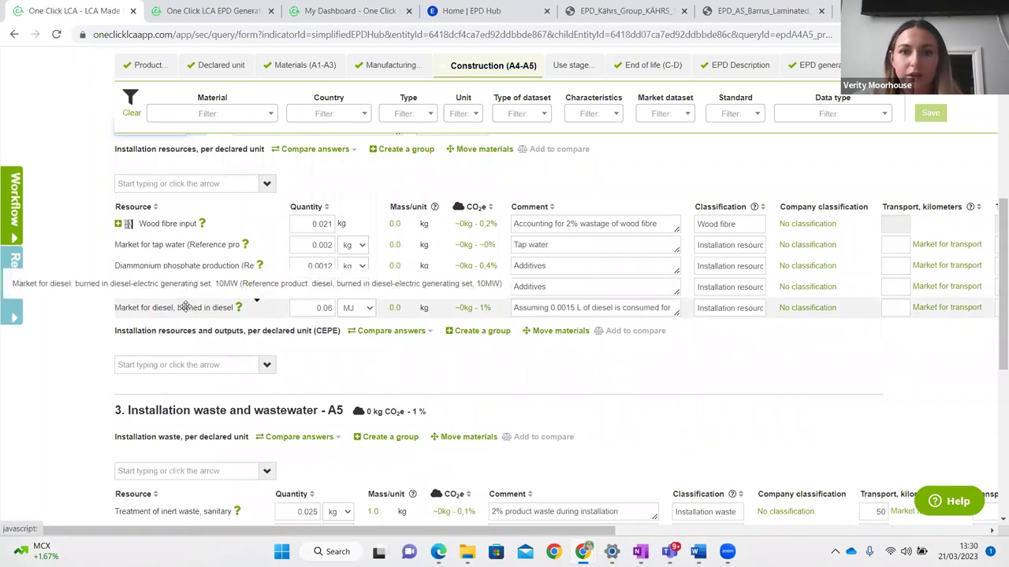
drag(659, 224, 564, 223)
click(564, 224)
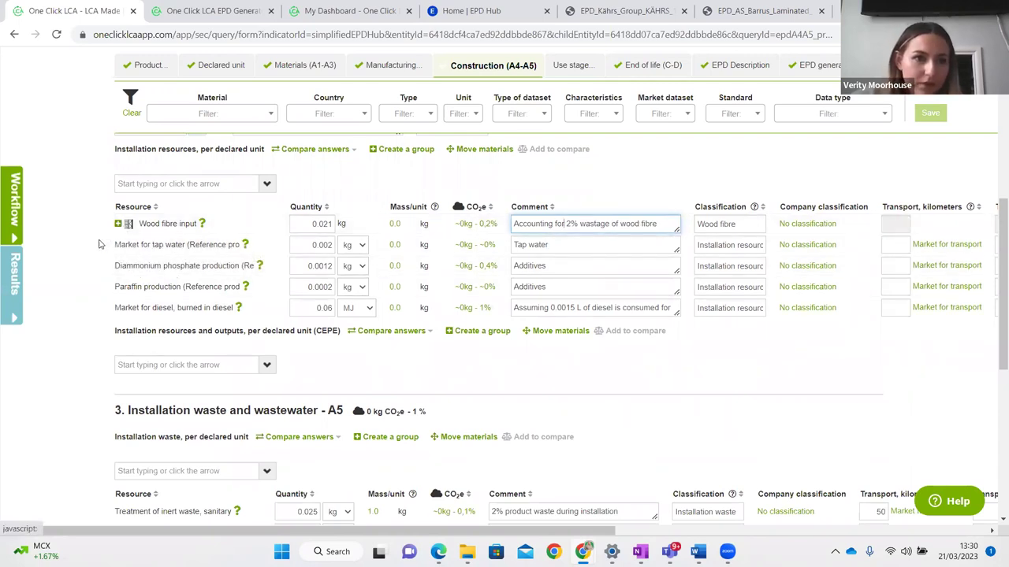
scroll(110, 244, down, 3)
scroll(149, 231, down, 1)
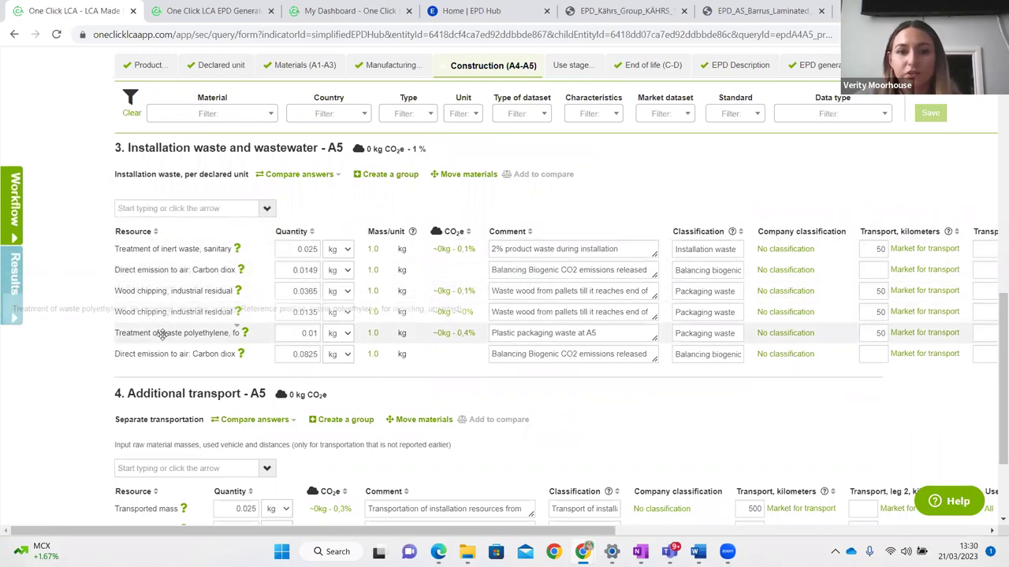
scroll(160, 342, down, 2)
scroll(160, 347, down, 3)
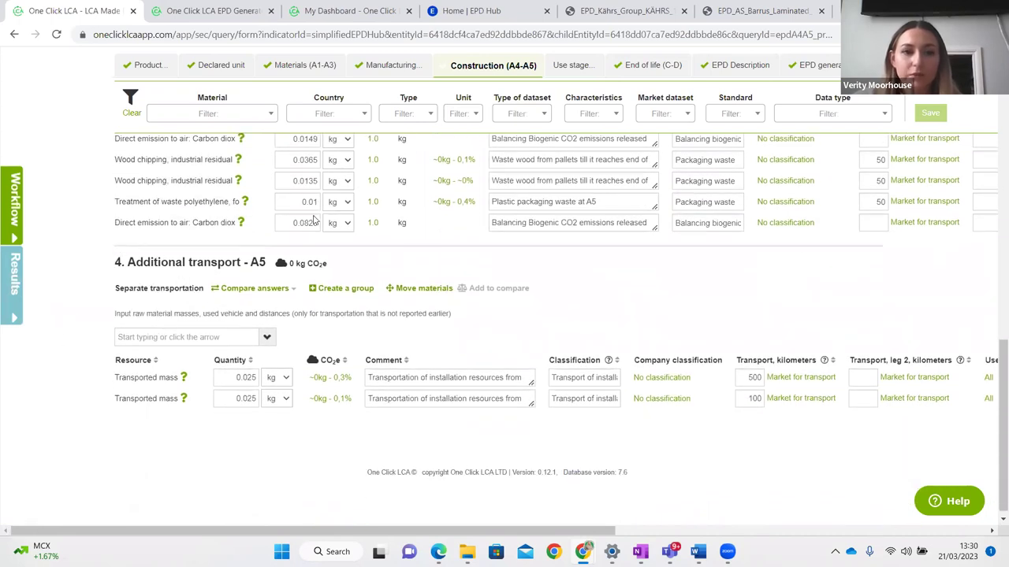
- Open the Use stage (B1-B7) inputs and confirm that modules B1 through B7 are all empty
click(573, 65)
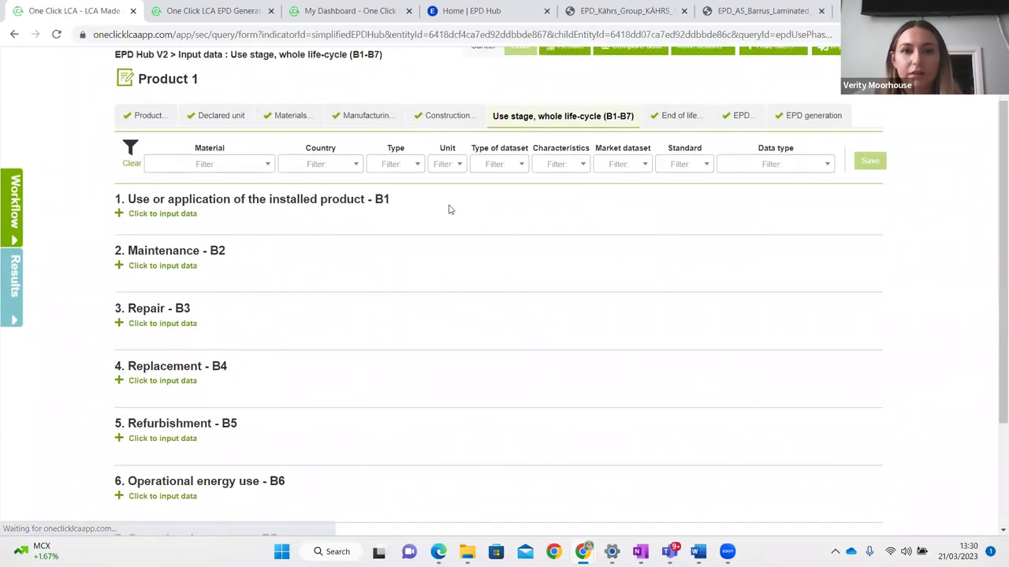
scroll(398, 211, down, 3)
scroll(398, 216, up, 1)
scroll(398, 216, up, 1)
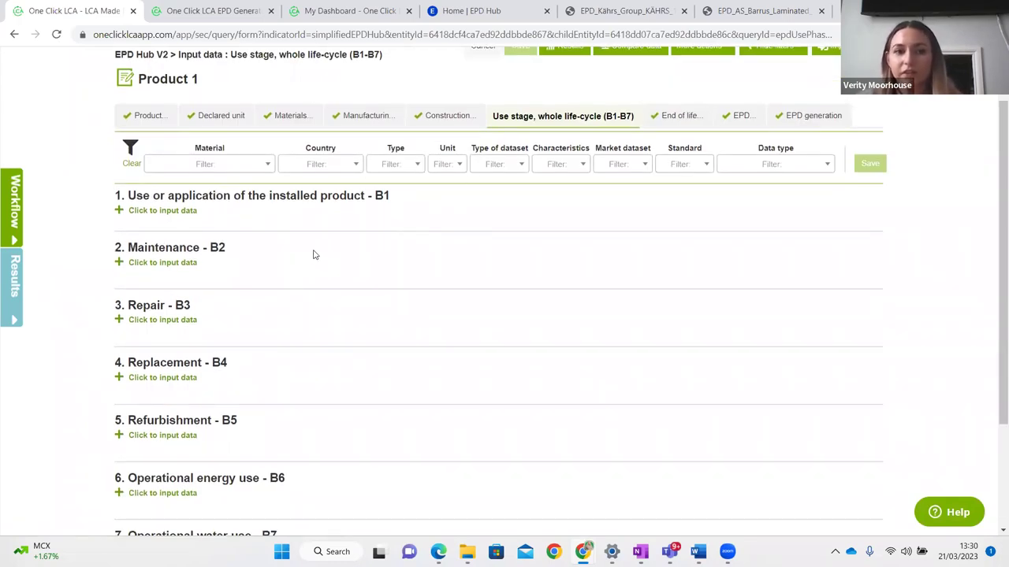
scroll(430, 240, down, 3)
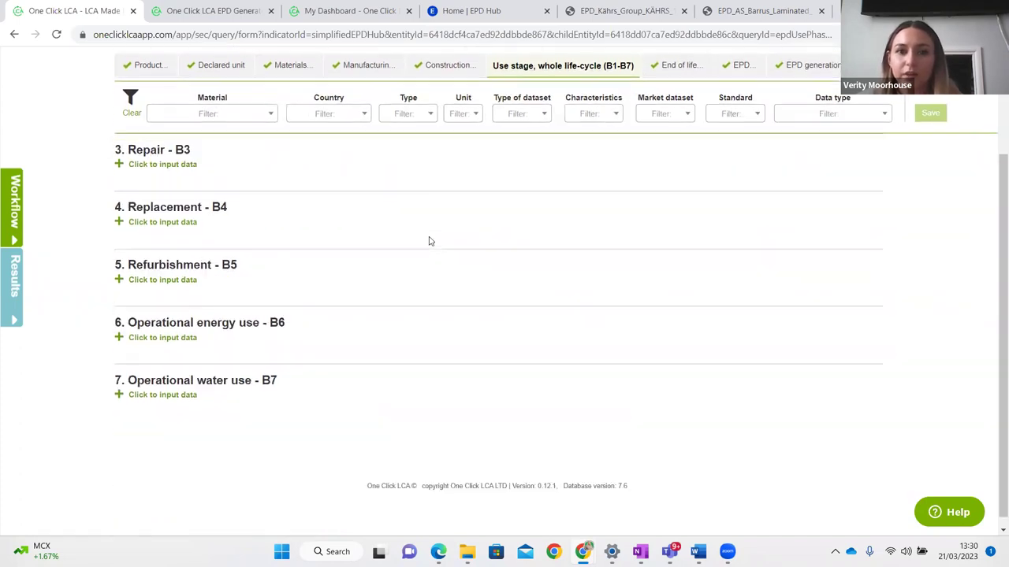
scroll(221, 353, up, 3)
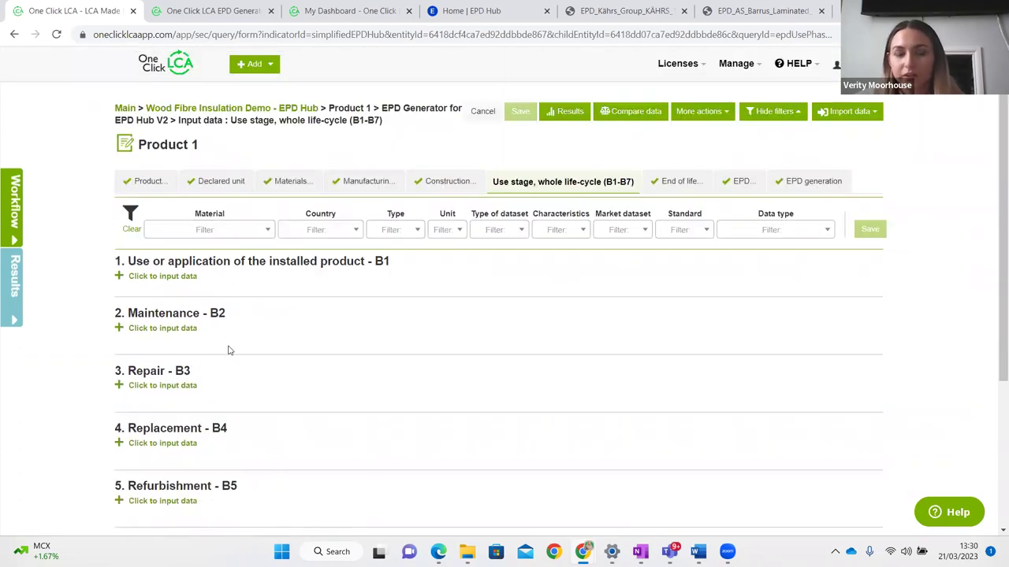
scroll(228, 350, down, 1)
scroll(286, 277, down, 3)
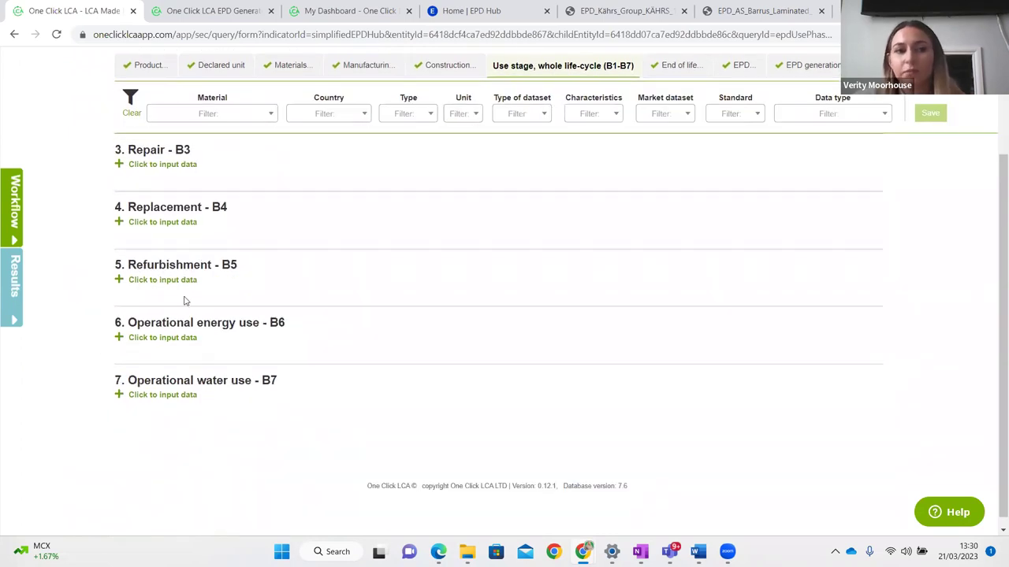
scroll(186, 301, up, 3)
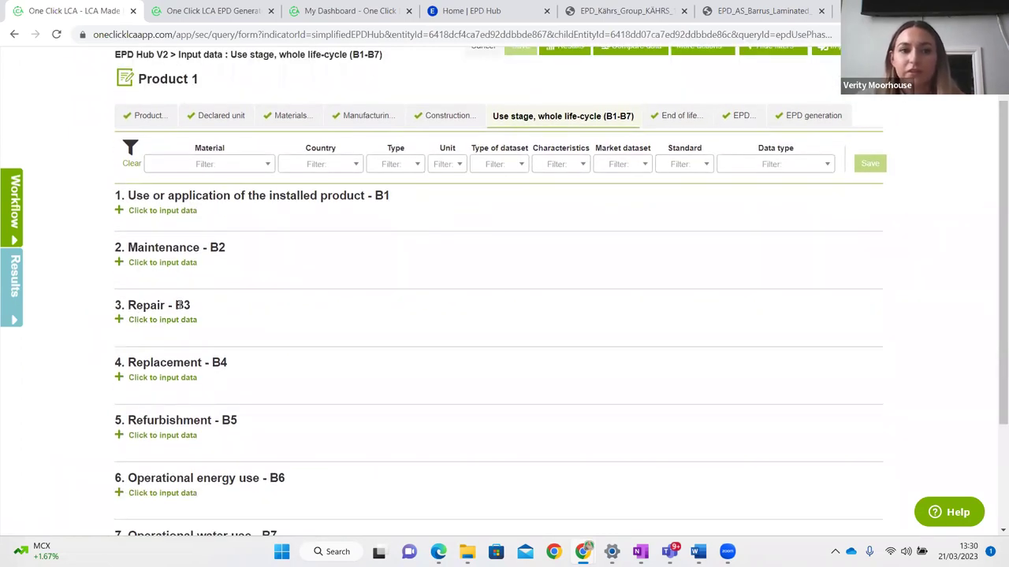
scroll(180, 305, down, 3)
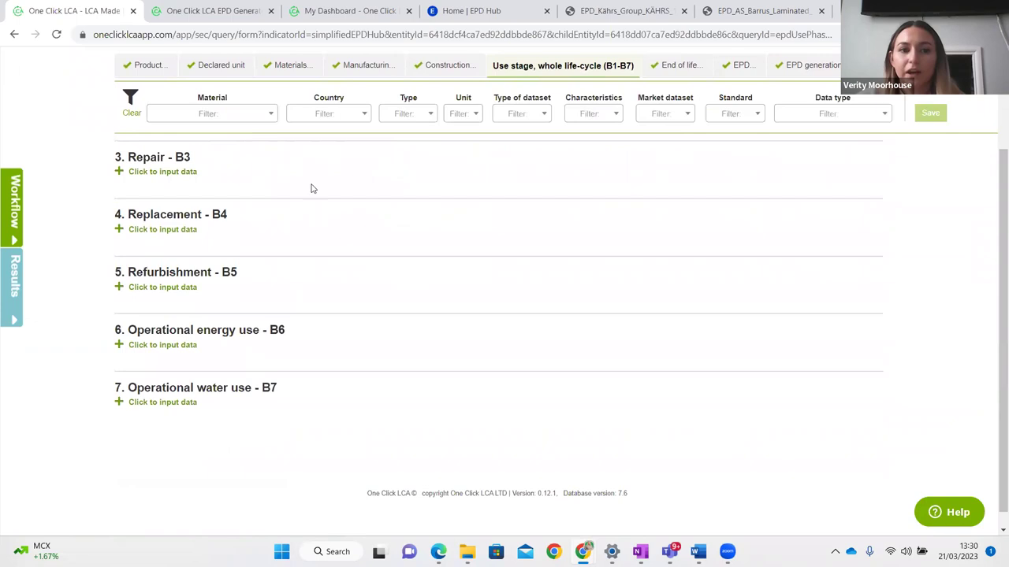
click(679, 73)
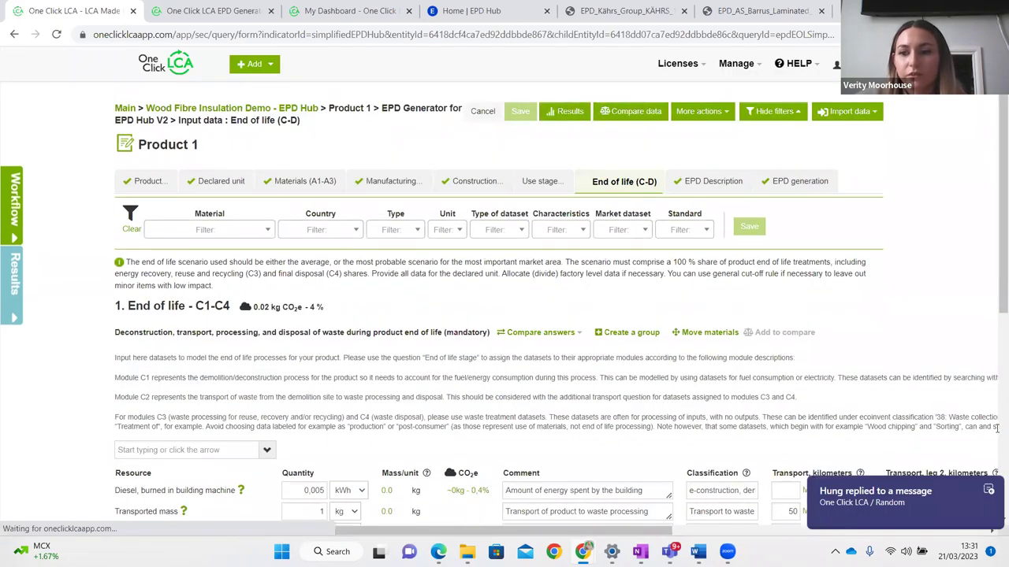
scroll(93, 253, down, 3)
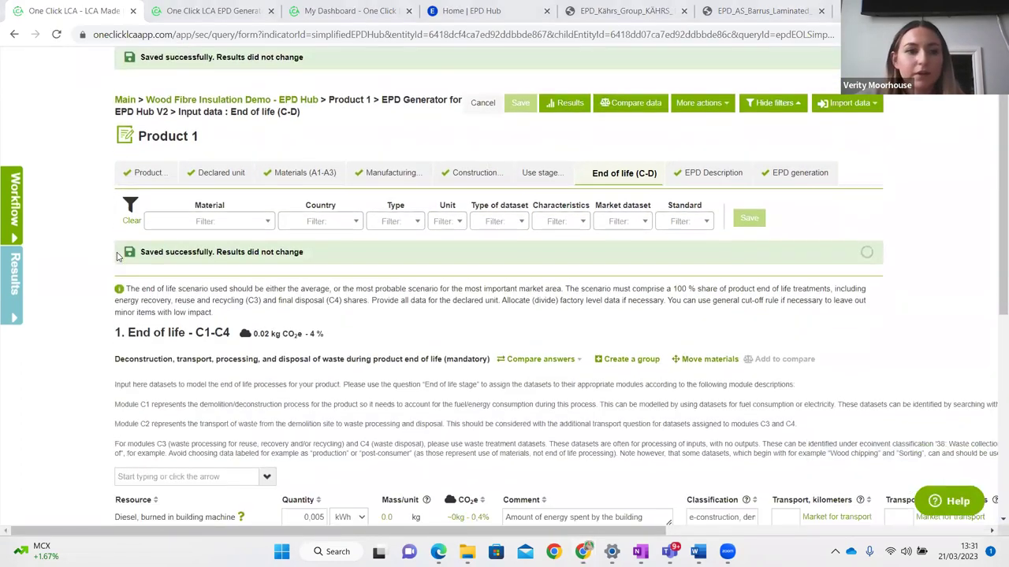
scroll(355, 260, up, 2)
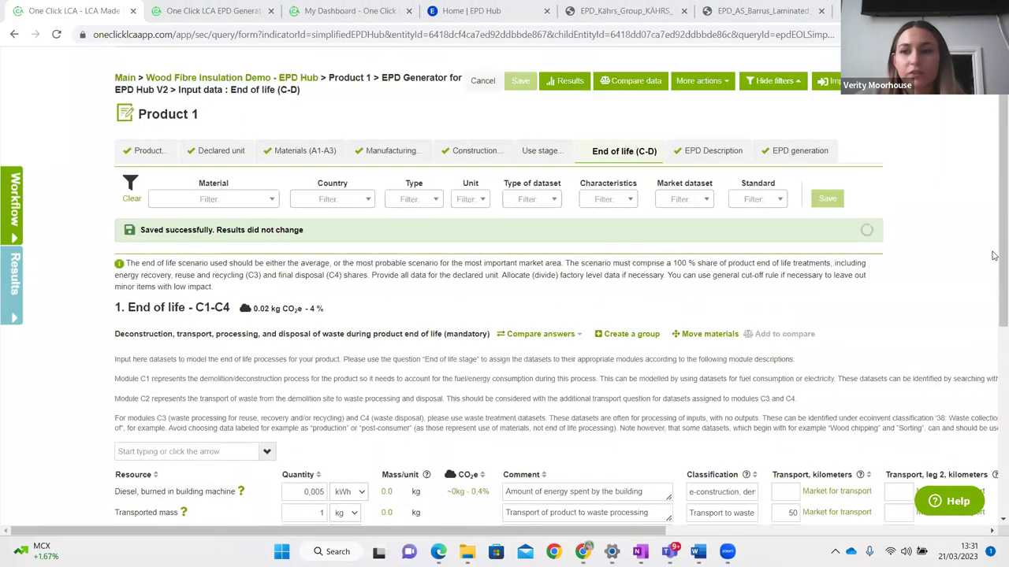
scroll(993, 309, down, 1)
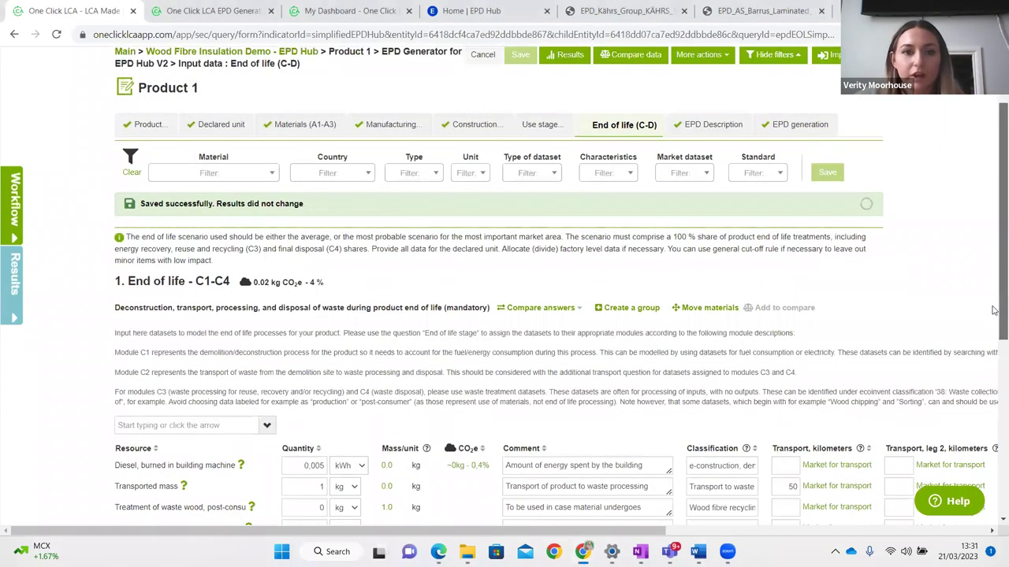
scroll(993, 316, down, 3)
scroll(993, 315, up, 1)
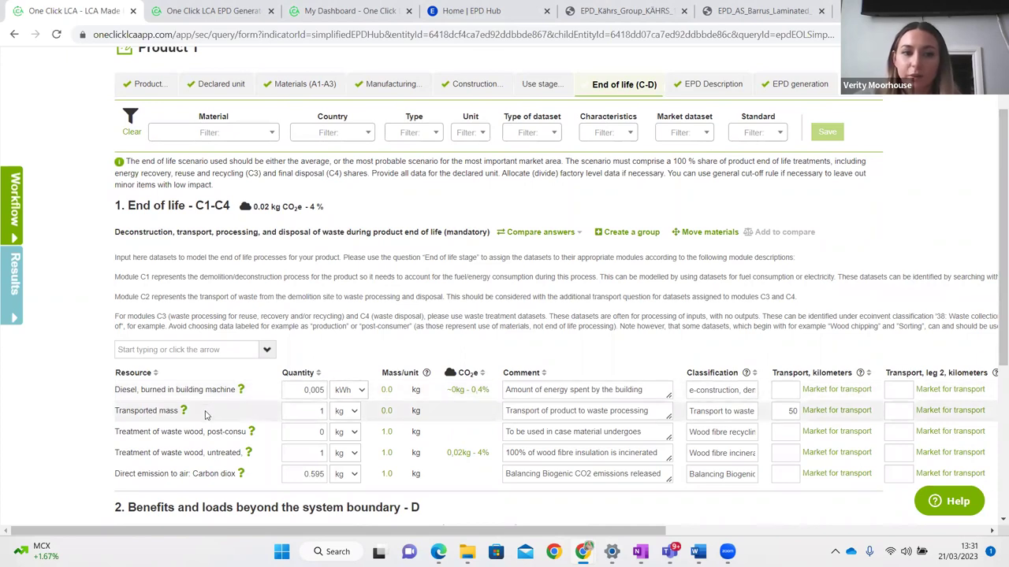
scroll(206, 409, down, 2)
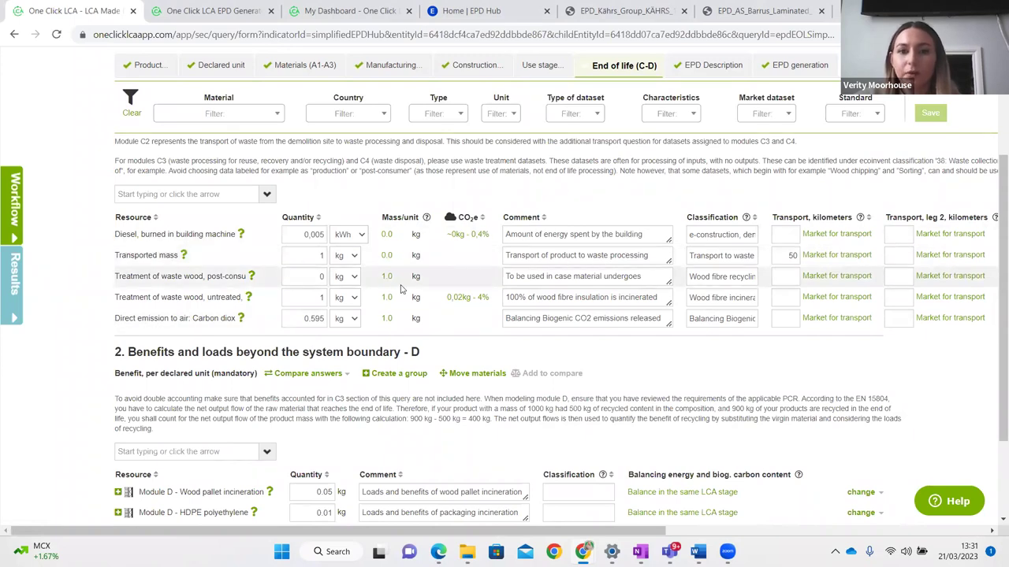
- Widen the untreated-wood and direct-emission comment boxes so their full text is readable
drag(659, 297, 502, 304)
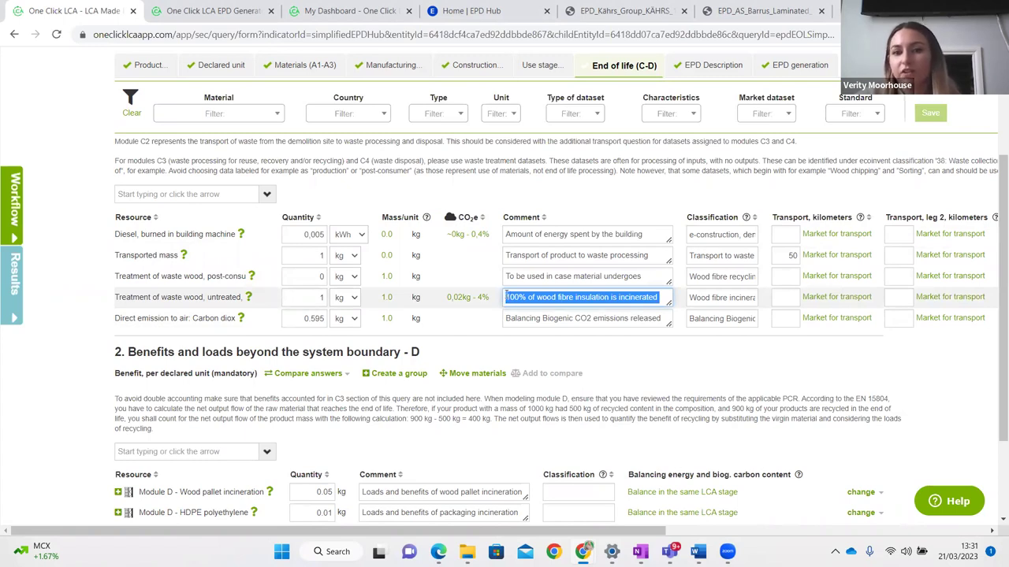
click(506, 298)
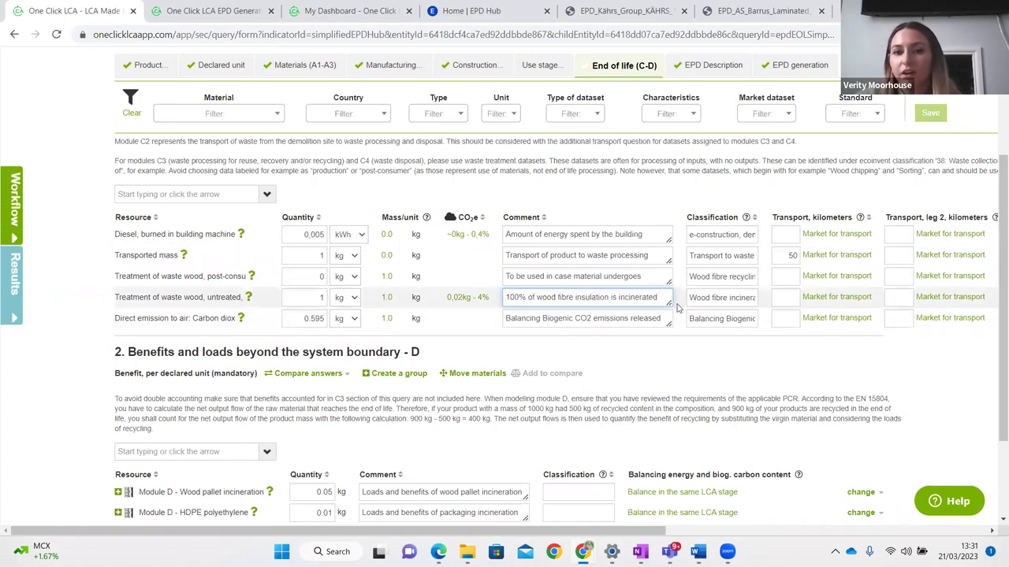
drag(669, 297, 744, 303)
drag(669, 319, 734, 321)
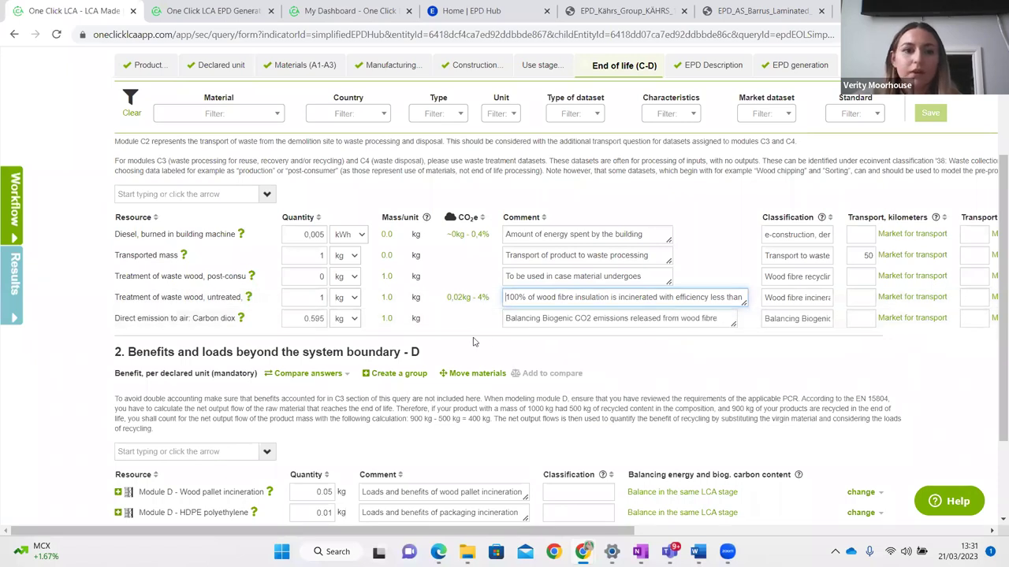
scroll(473, 342, down, 1)
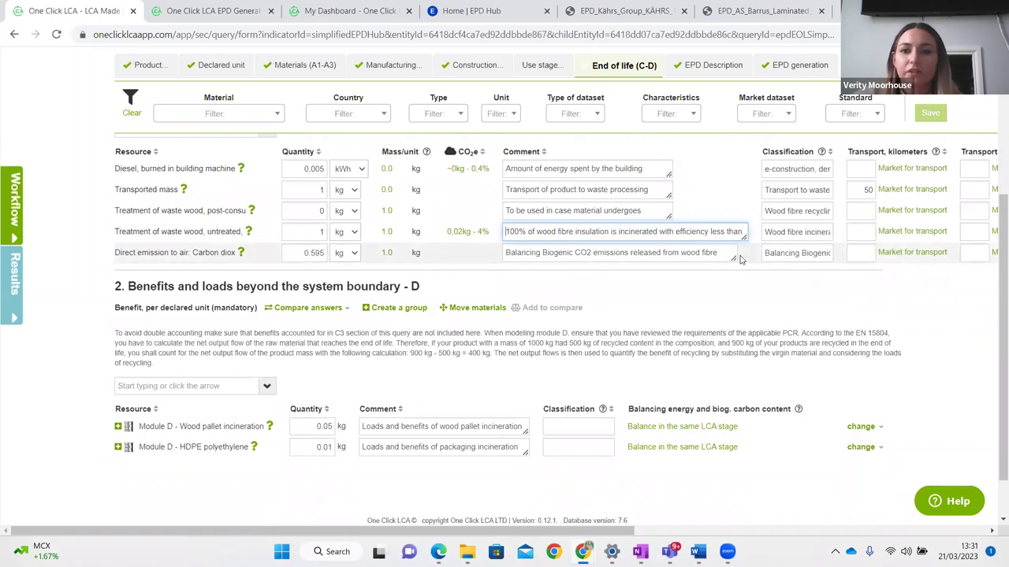
drag(734, 258, 743, 253)
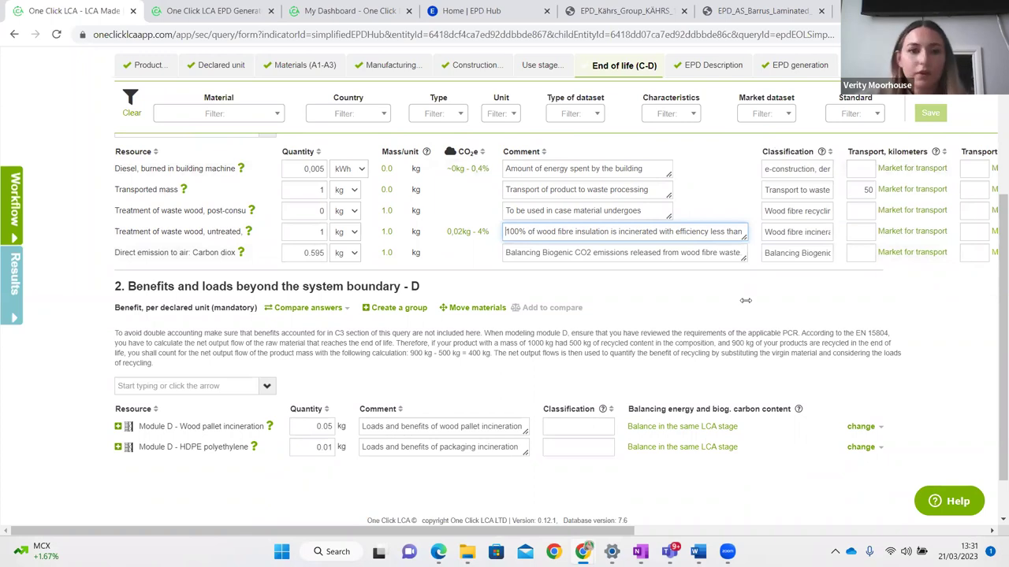
- Review the end-of-life inputs, including 1 kg waste wood incineration, then go to EPD Description
scroll(442, 292, down, 1)
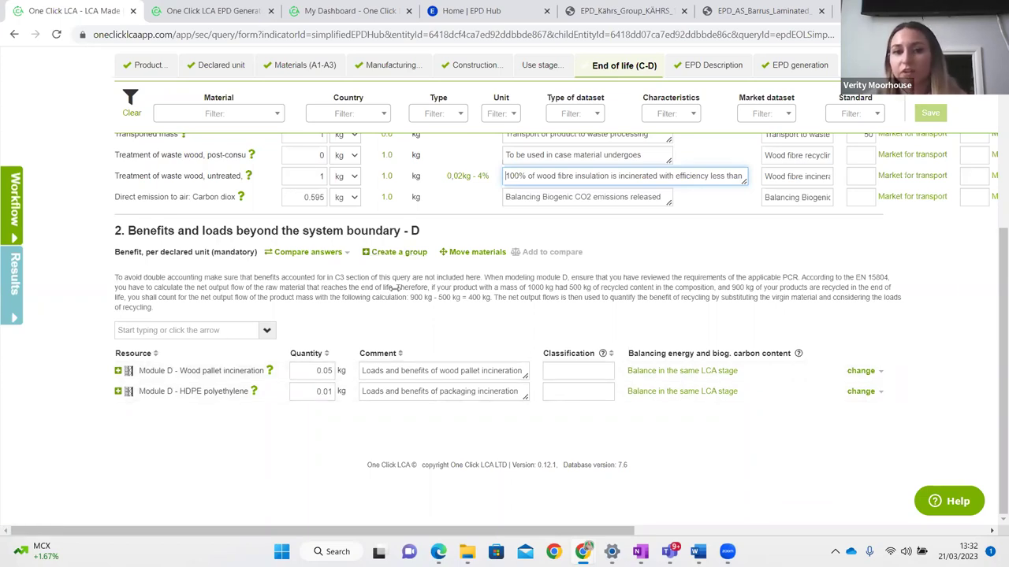
scroll(520, 290, up, 3)
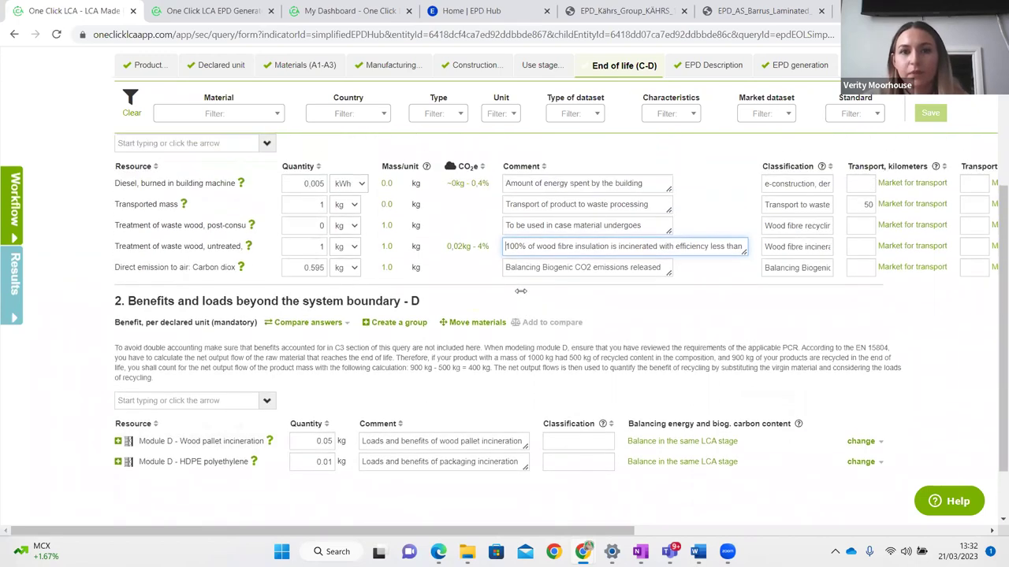
scroll(520, 292, up, 3)
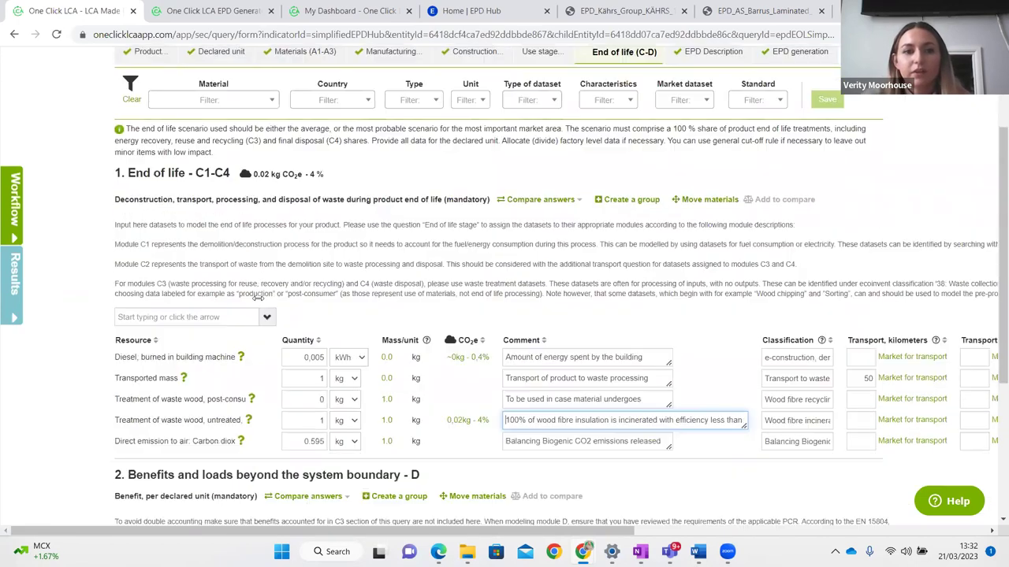
scroll(123, 445, down, 4)
scroll(124, 445, down, 1)
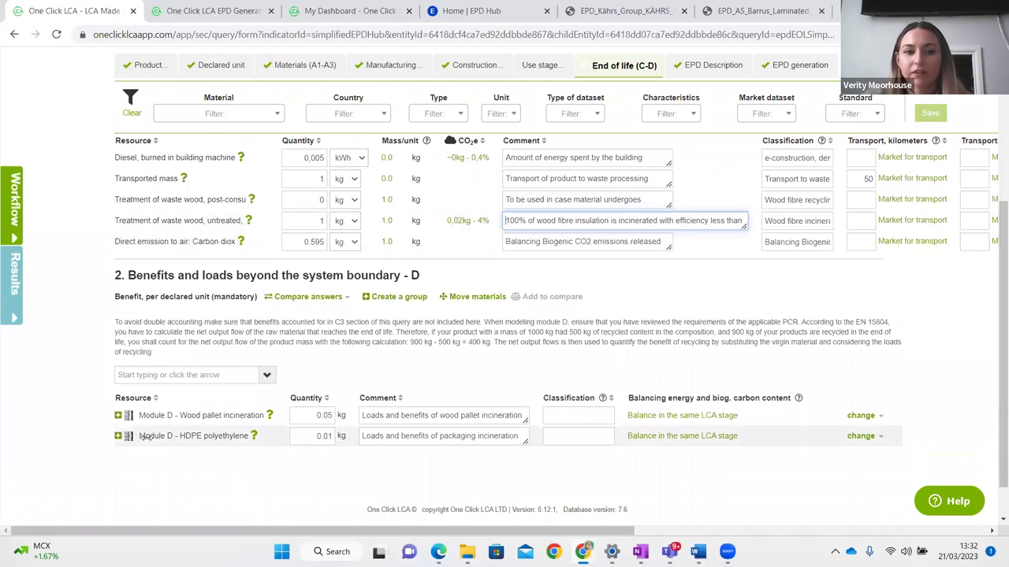
scroll(103, 253, up, 3)
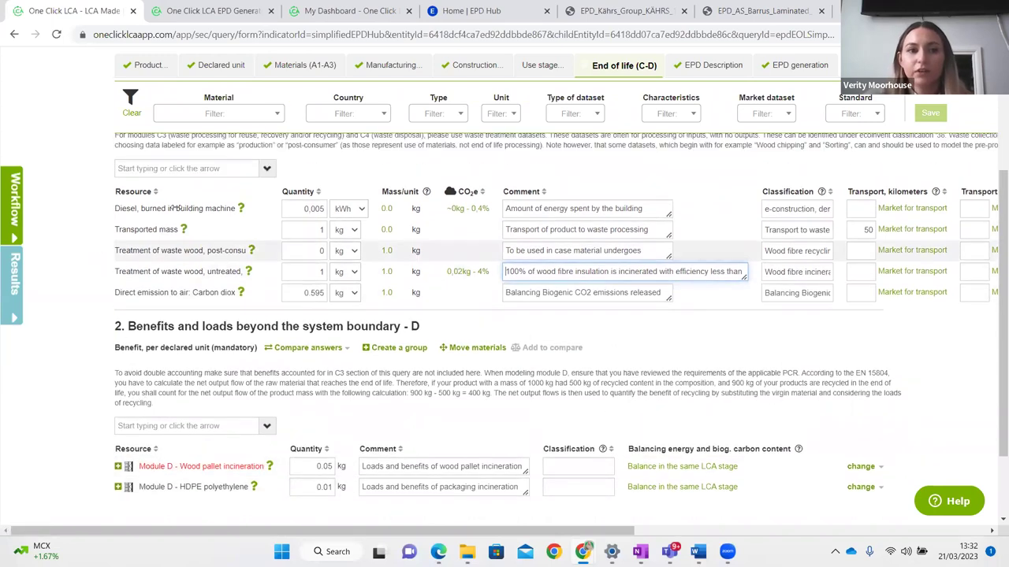
scroll(118, 237, up, 3)
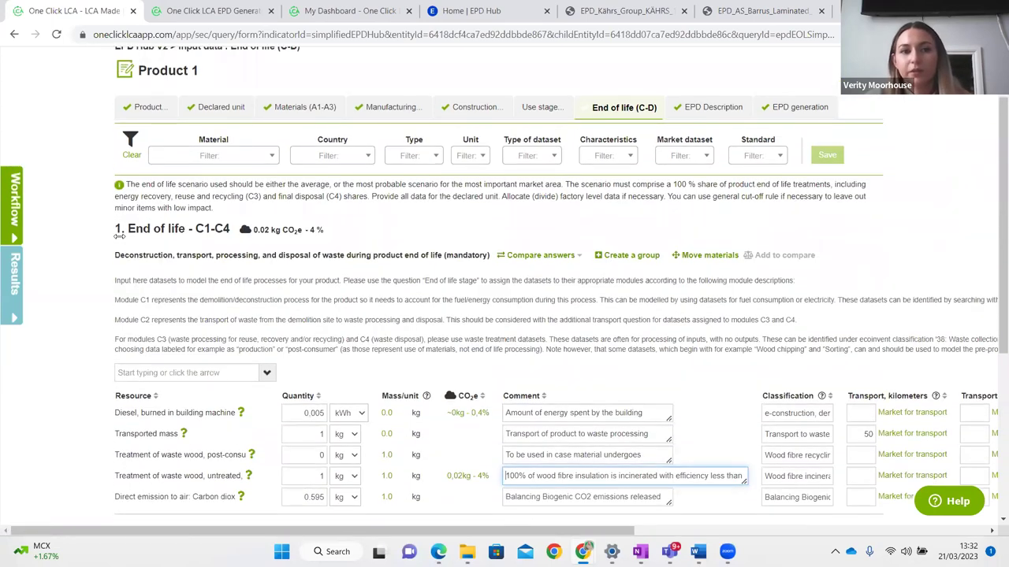
scroll(142, 233, down, 4)
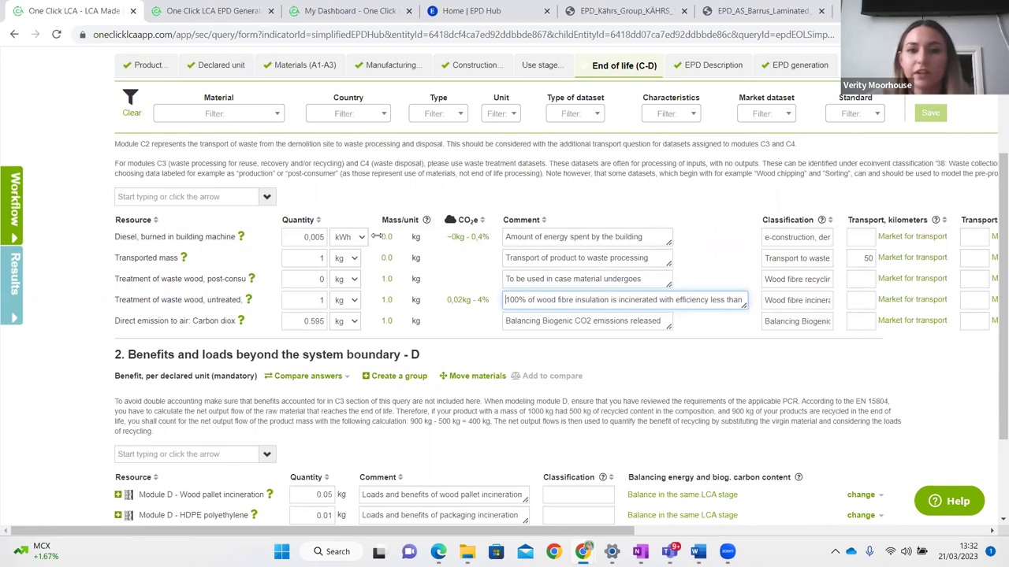
scroll(376, 235, up, 3)
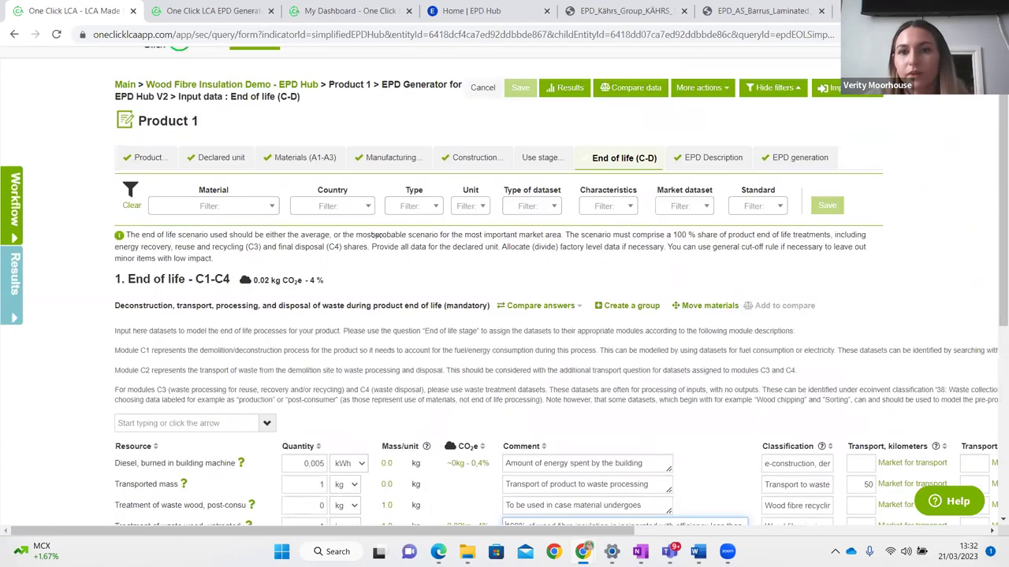
scroll(377, 235, right, 2)
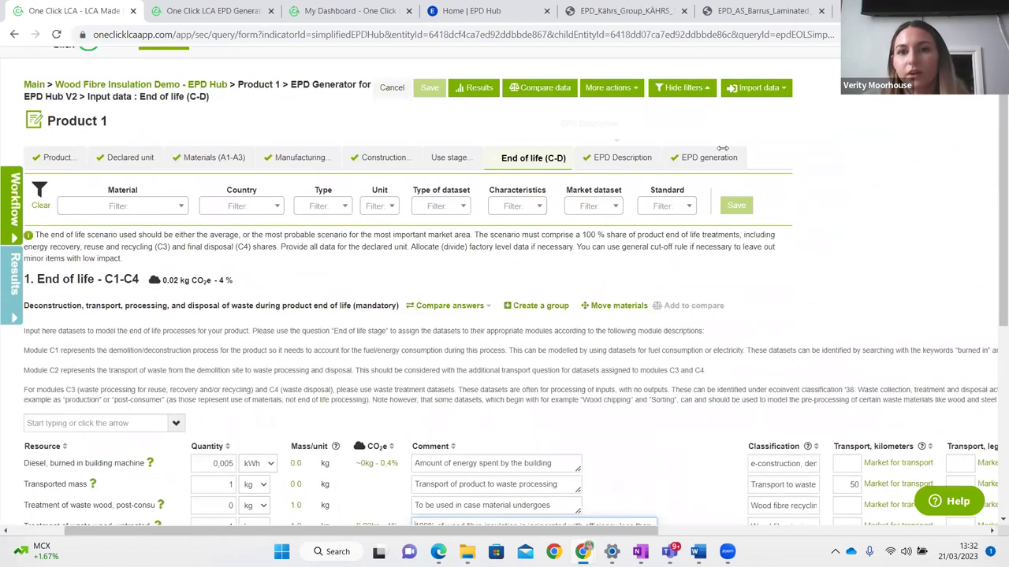
click(621, 163)
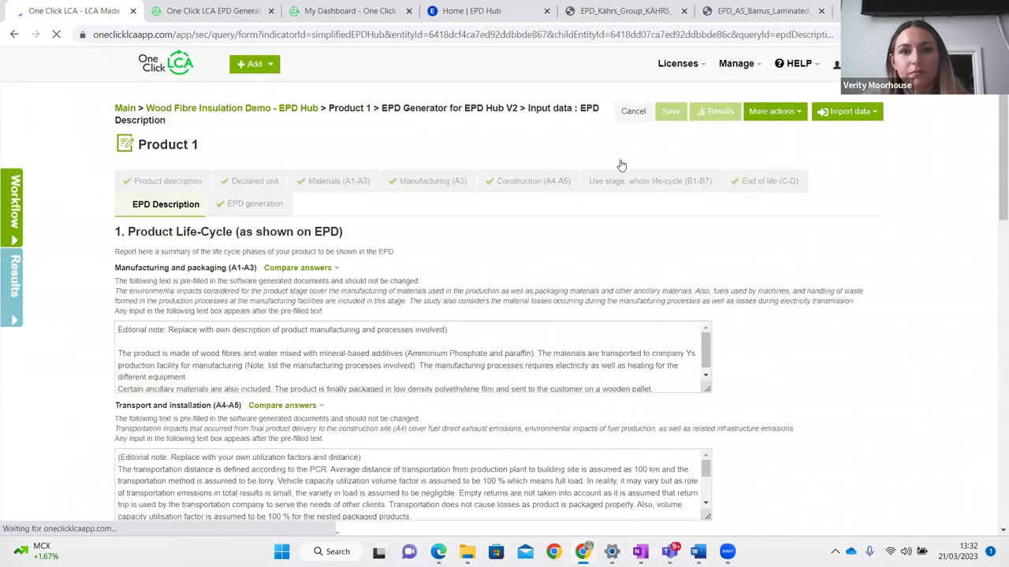
scroll(410, 292, down, 1)
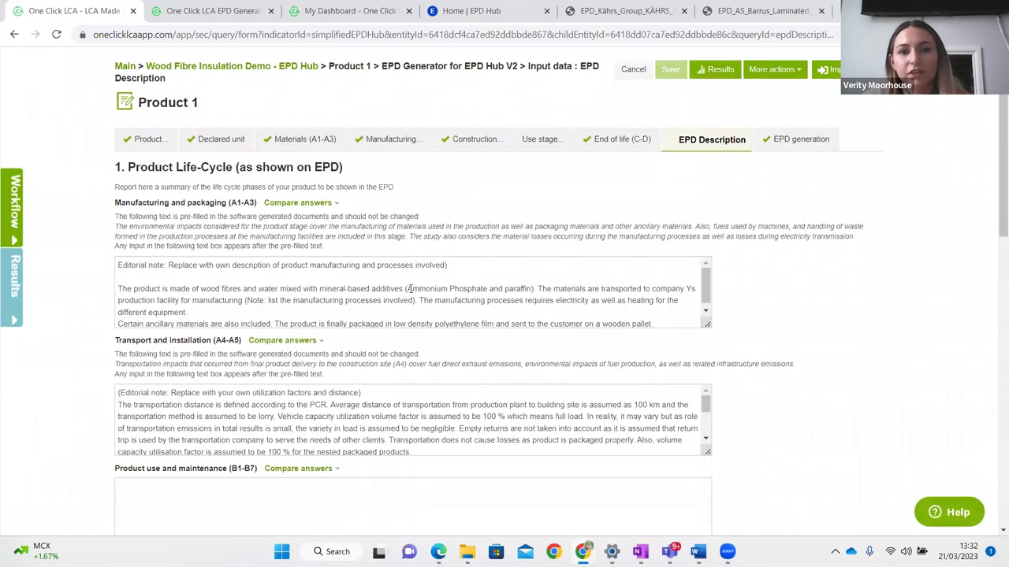
scroll(410, 289, down, 1)
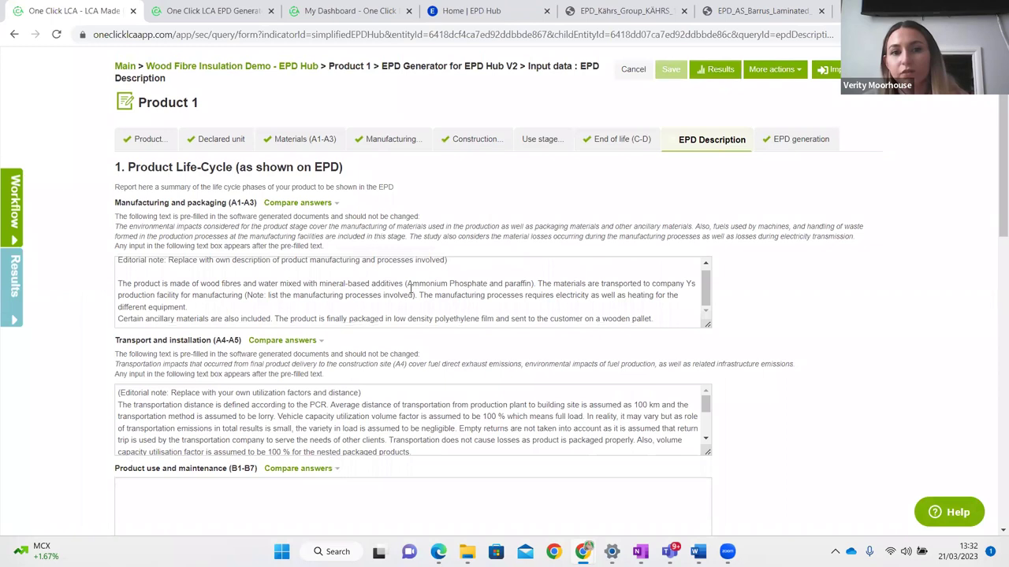
scroll(410, 289, down, 1)
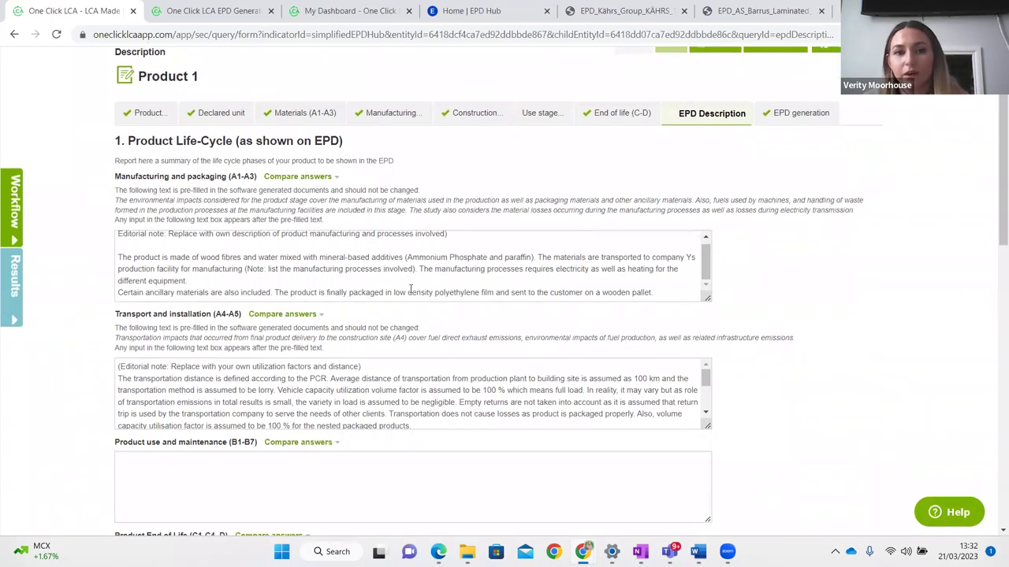
click(349, 274)
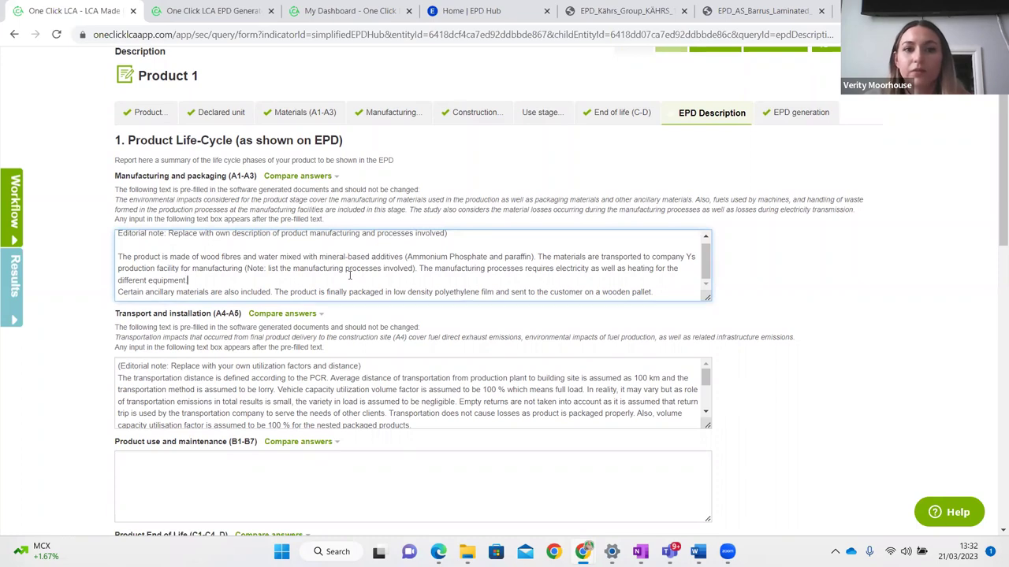
scroll(350, 275, down, 3)
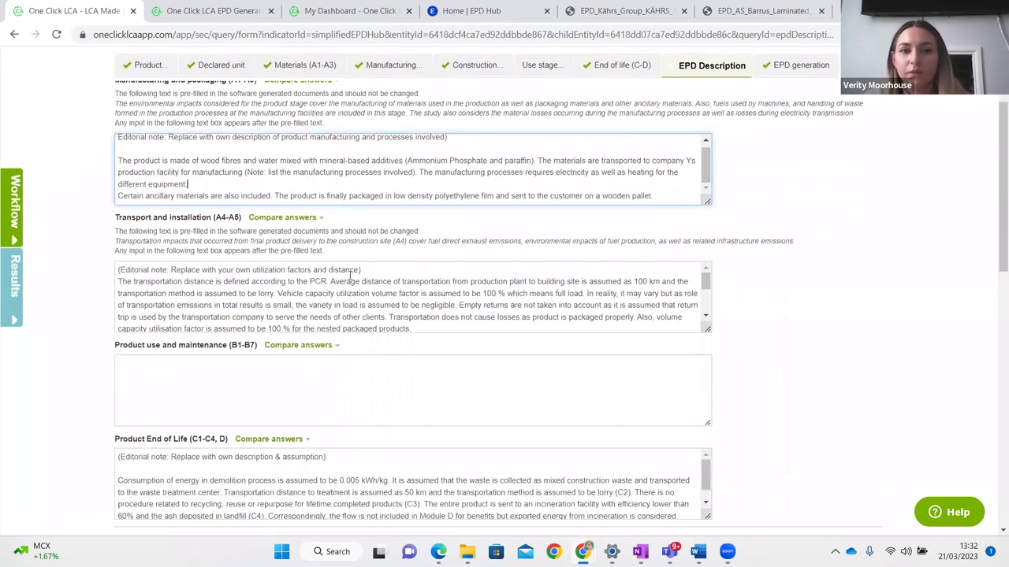
click(337, 300)
scroll(336, 300, down, 2)
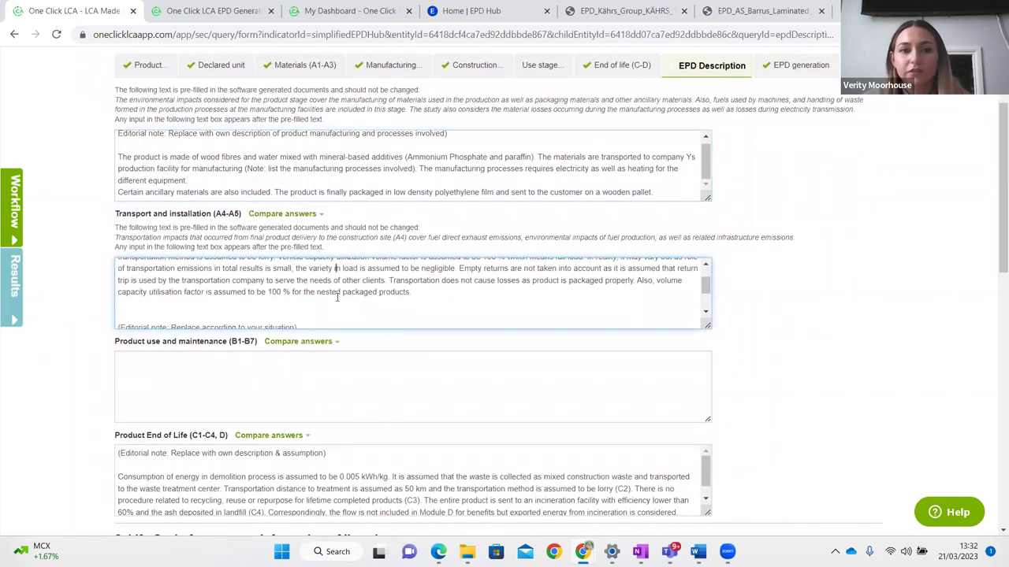
scroll(336, 301, up, 2)
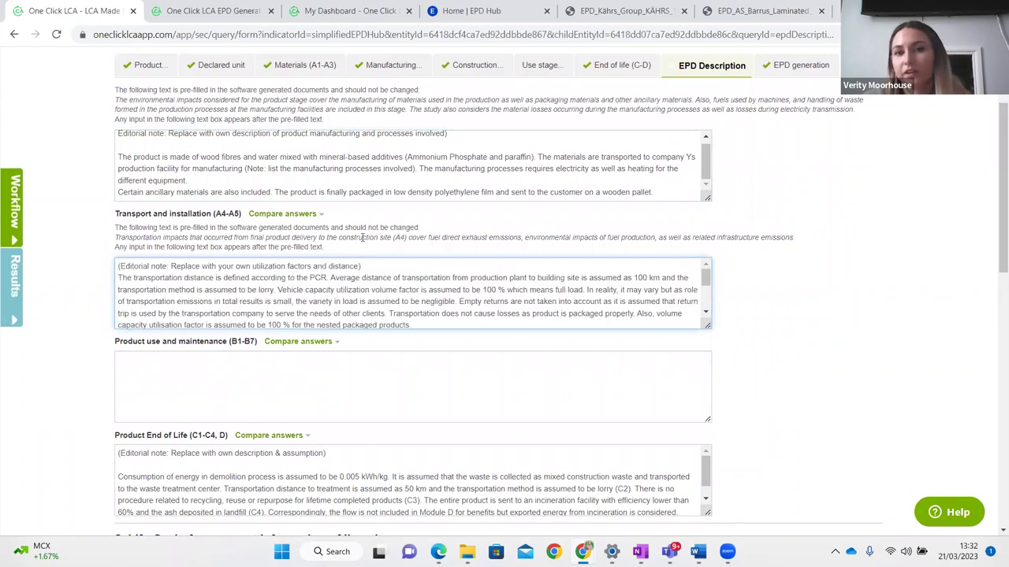
scroll(363, 237, up, 1)
scroll(324, 320, up, 1)
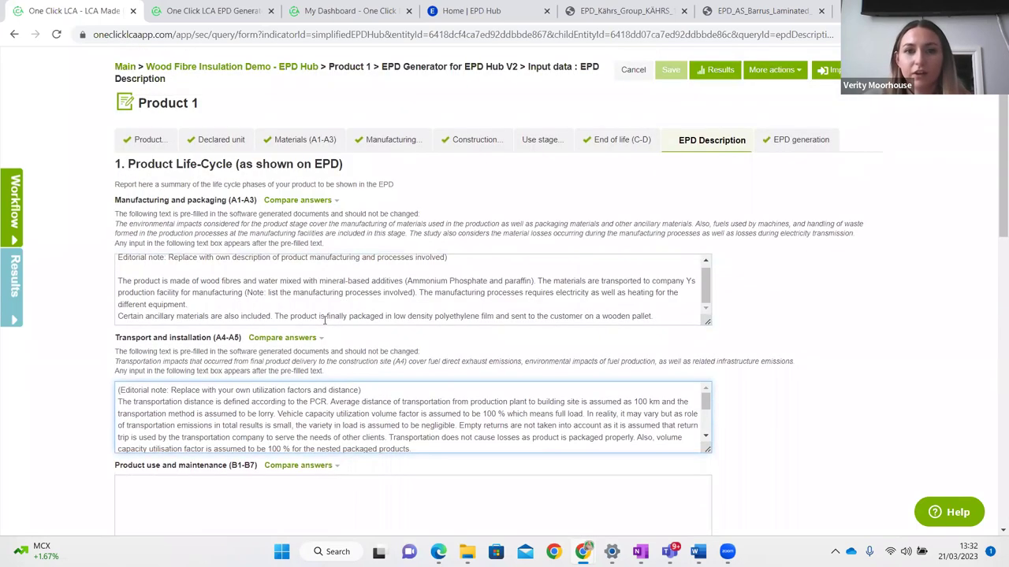
- Open EPD generation and check the TDUK branding, EN 15804+A2:2019 standard and third-party verified category
click(789, 150)
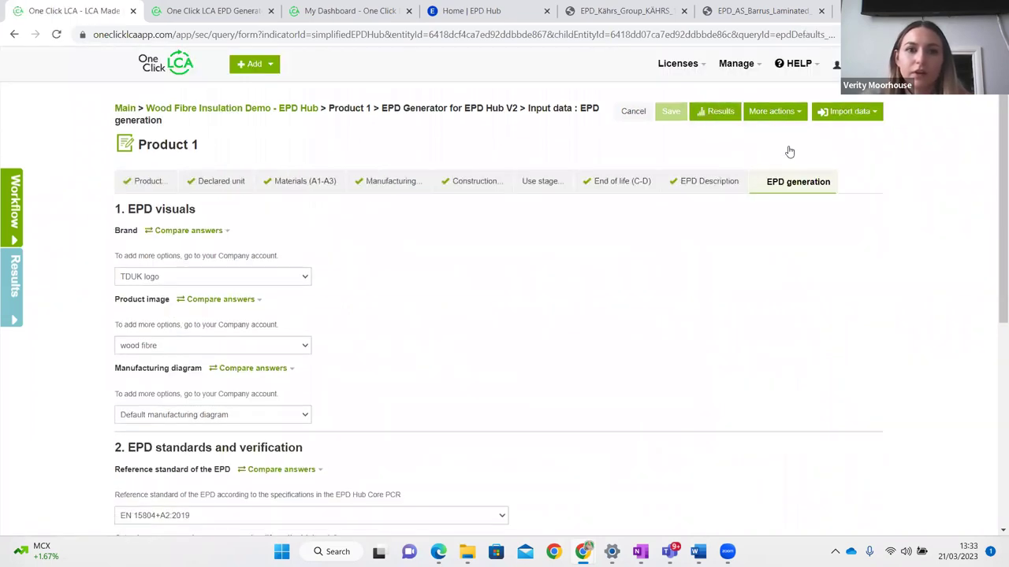
scroll(467, 318, down, 1)
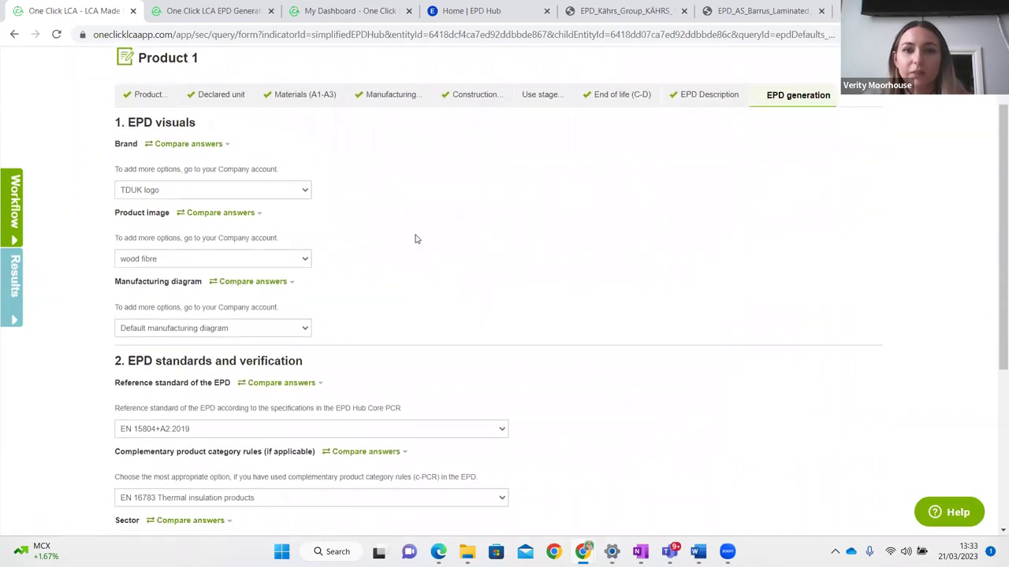
scroll(377, 355, down, 2)
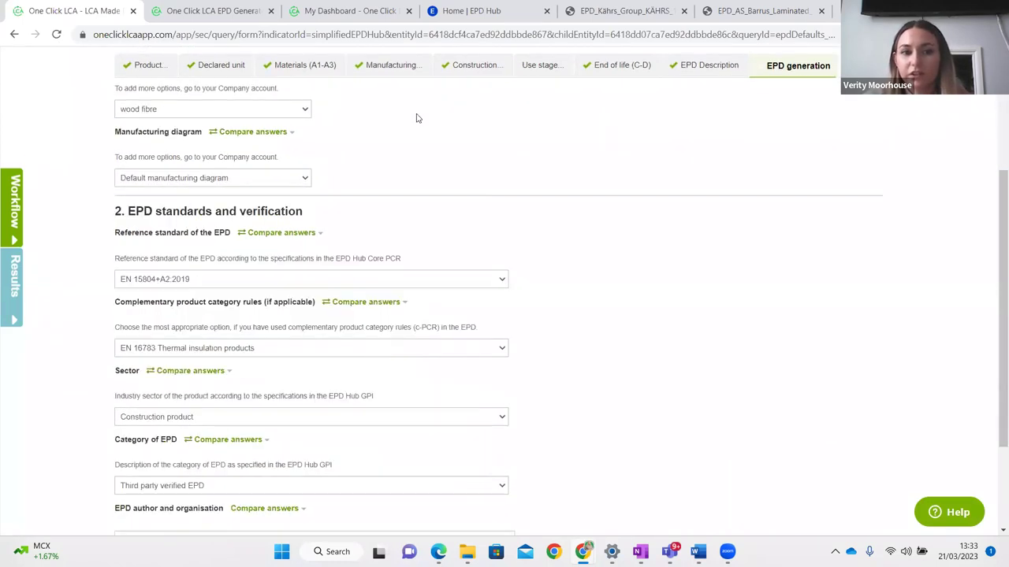
scroll(420, 241, up, 3)
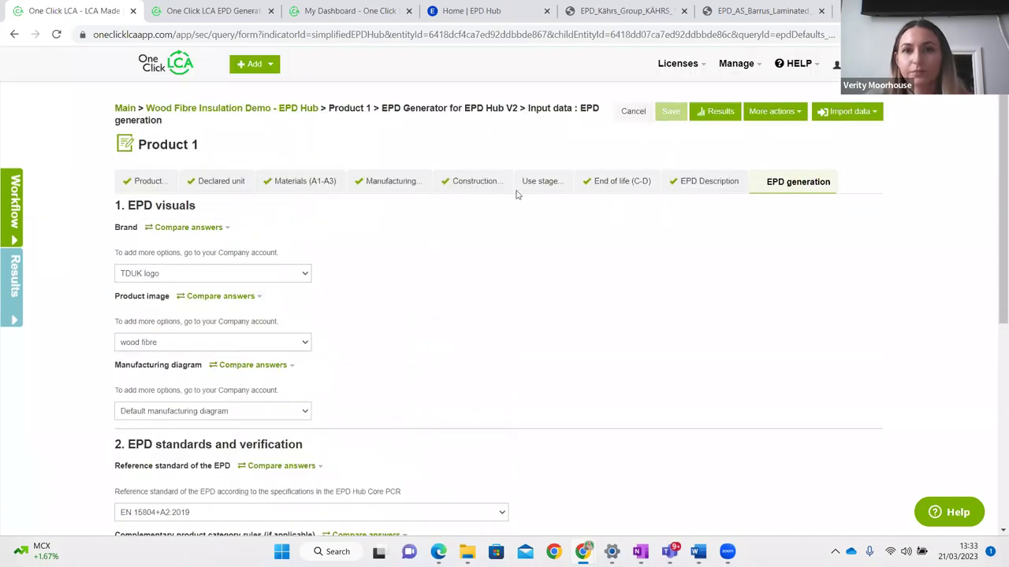
- Open Product 1's calculated results and expand the Core environmental impact indicators table
click(712, 115)
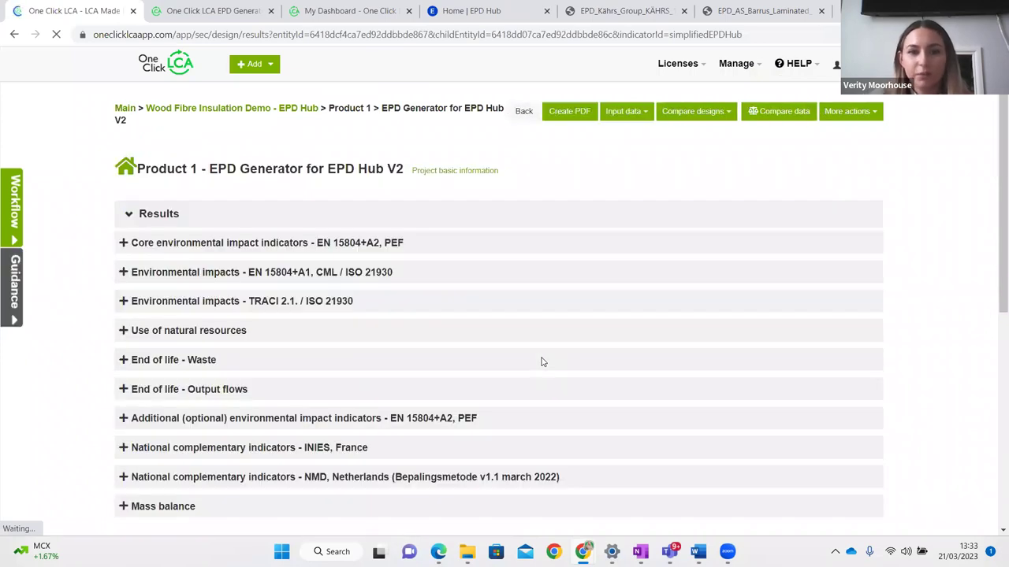
scroll(393, 309, down, 1)
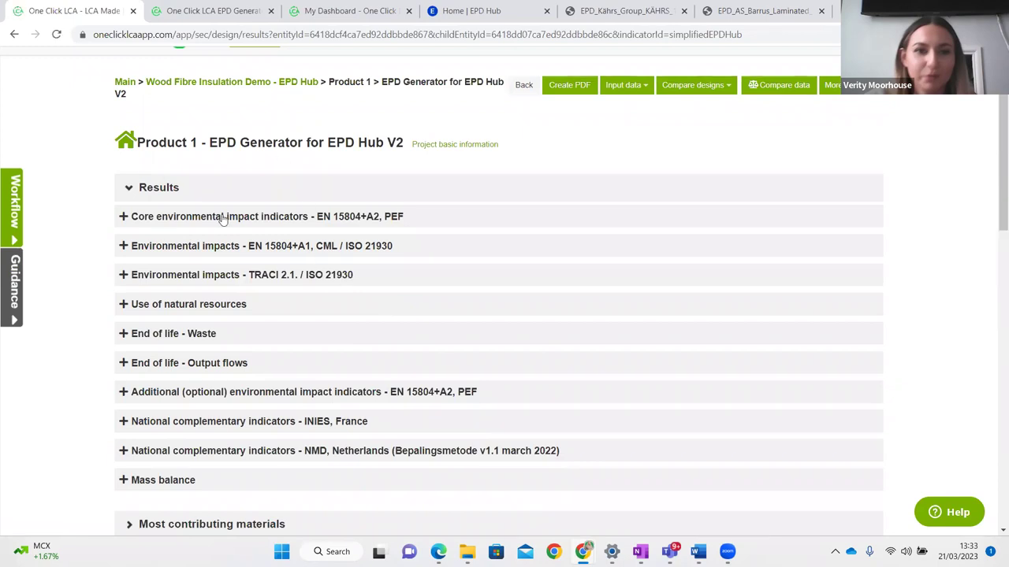
click(273, 218)
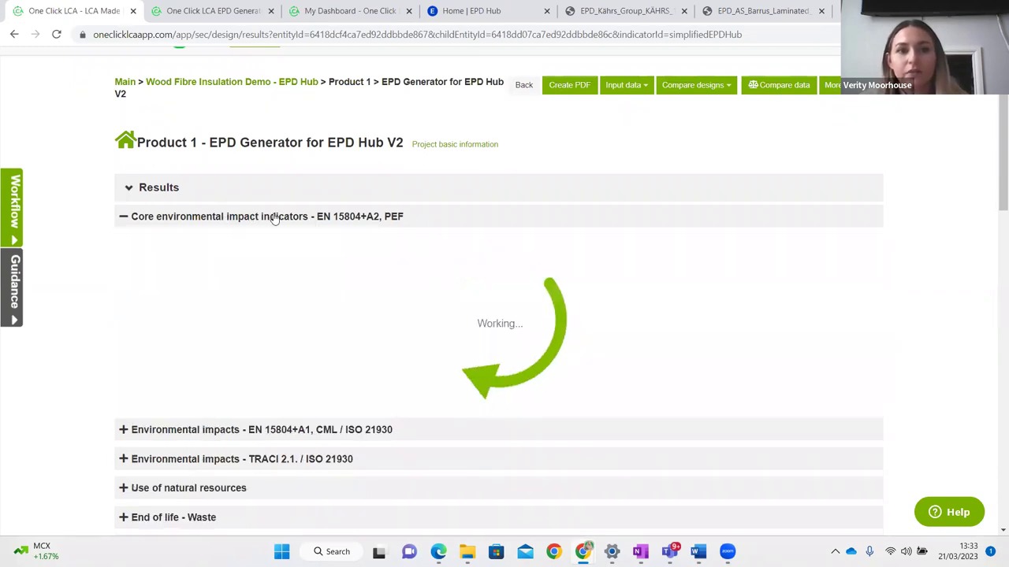
scroll(273, 294, right, 2)
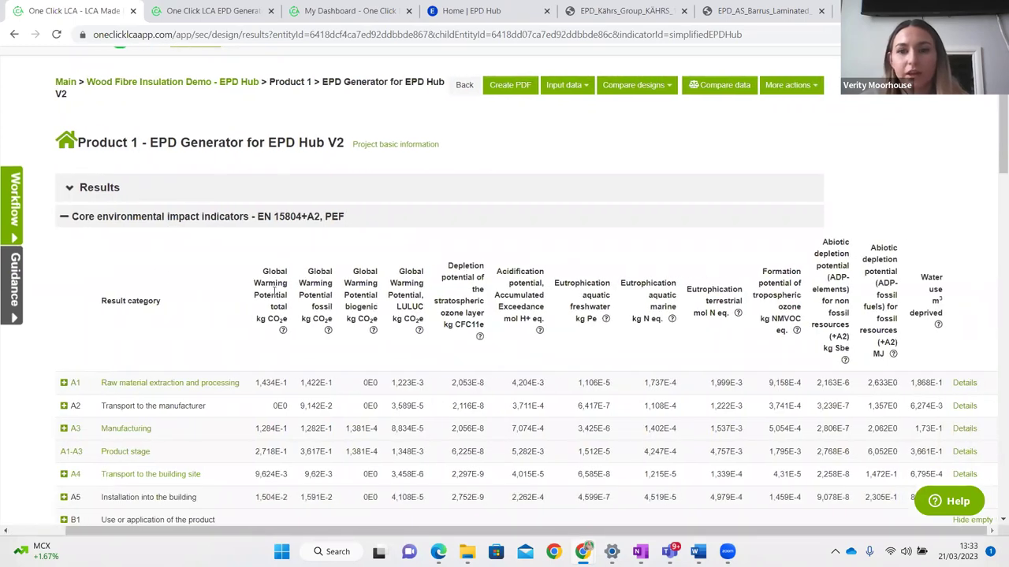
scroll(316, 290, down, 1)
drag(241, 229, 634, 244)
click(619, 241)
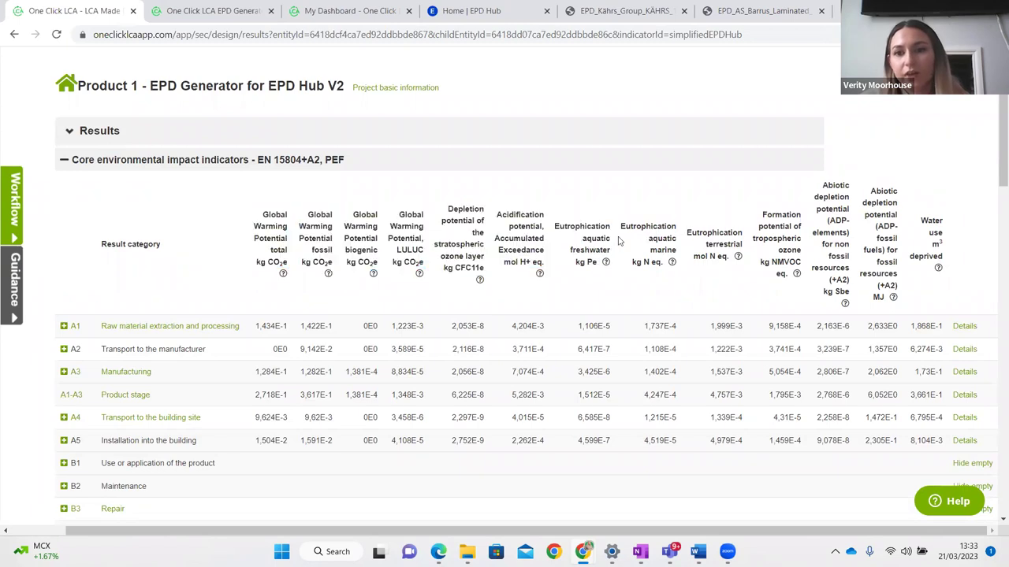
- Scroll through the core indicator values and highlight the A1-A3 Global Warming total 2,718E-1
scroll(460, 238, left, 2)
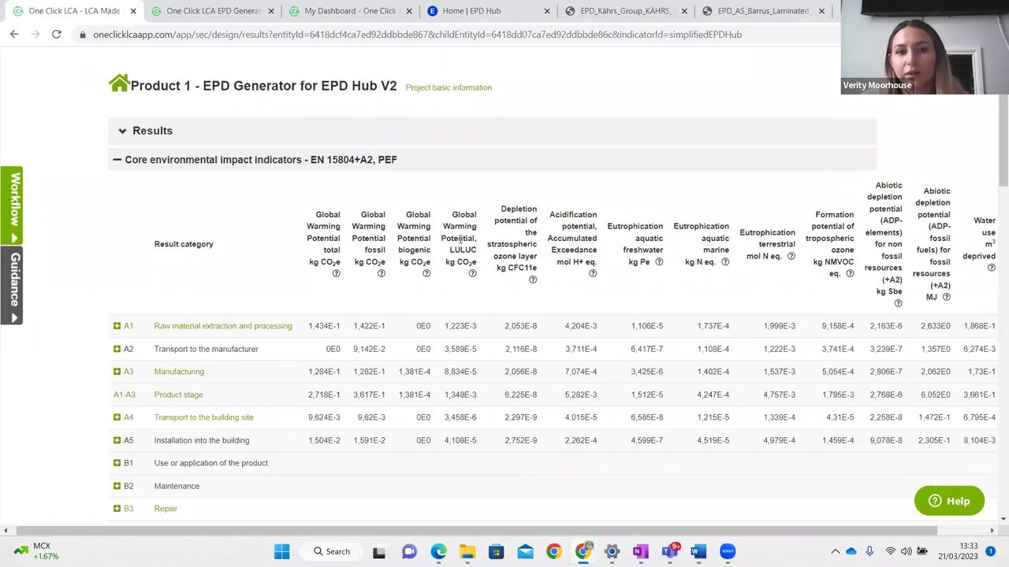
scroll(201, 205, down, 2)
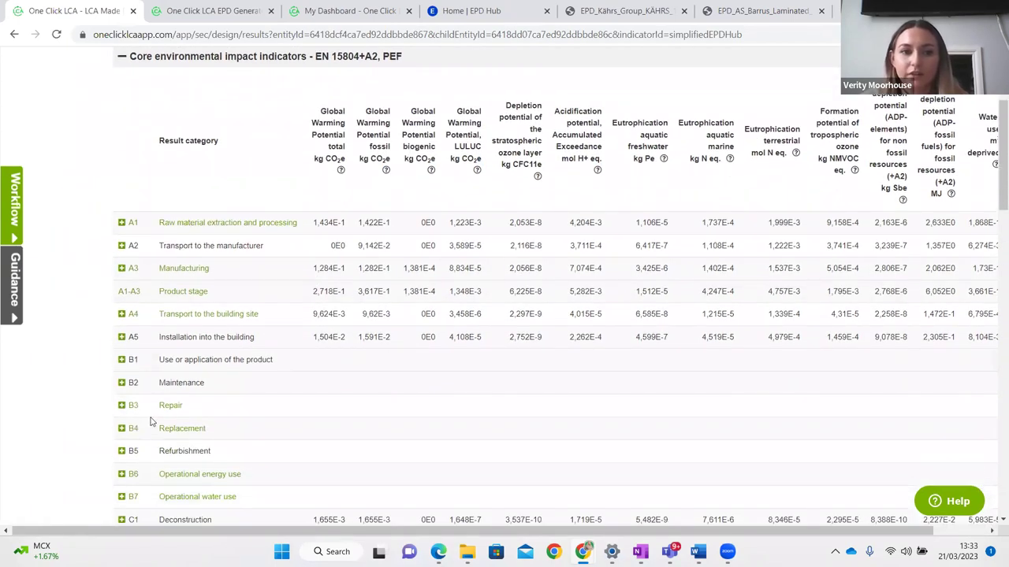
scroll(151, 422, down, 5)
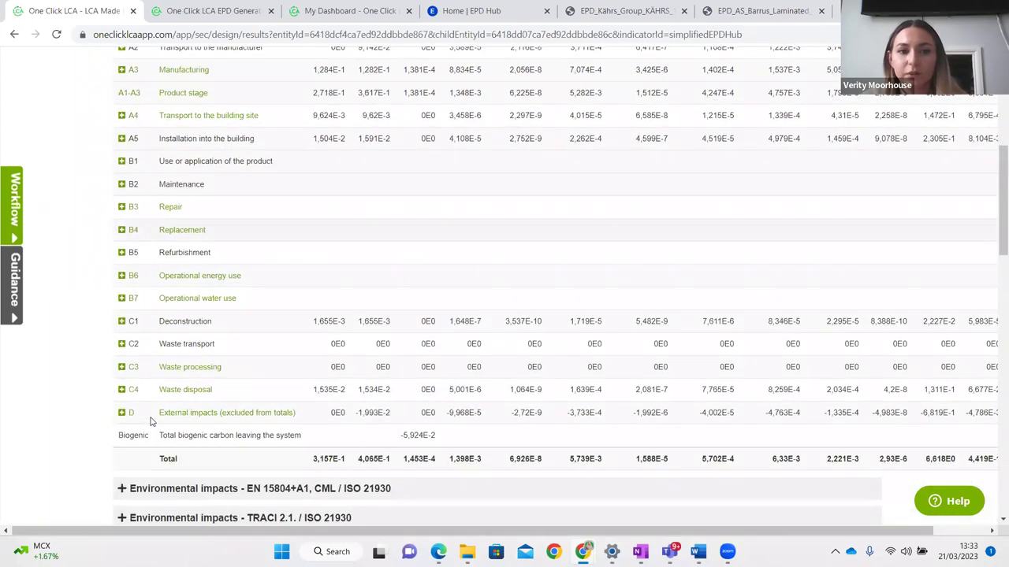
scroll(353, 461, up, 8)
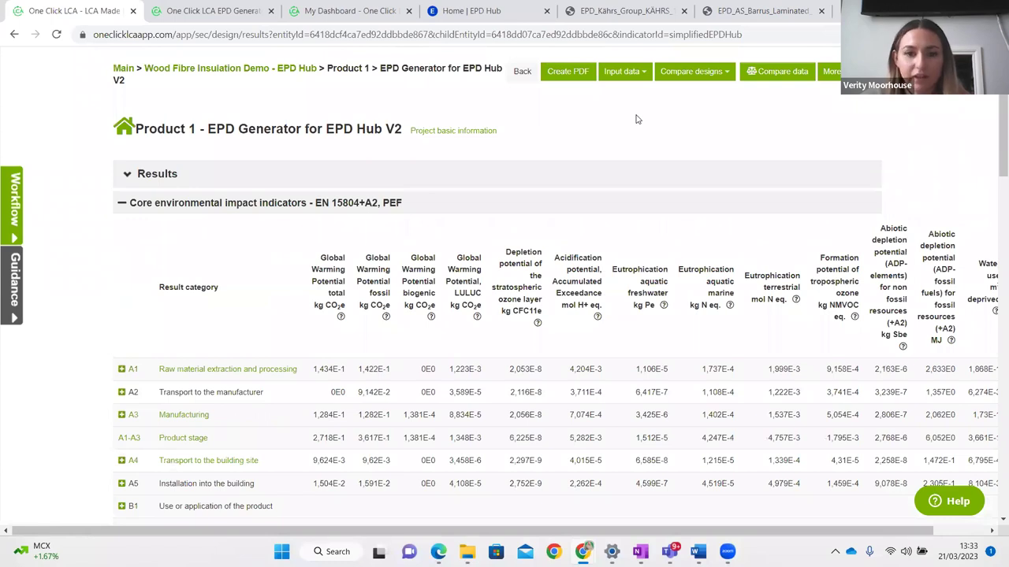
scroll(636, 118, up, 1)
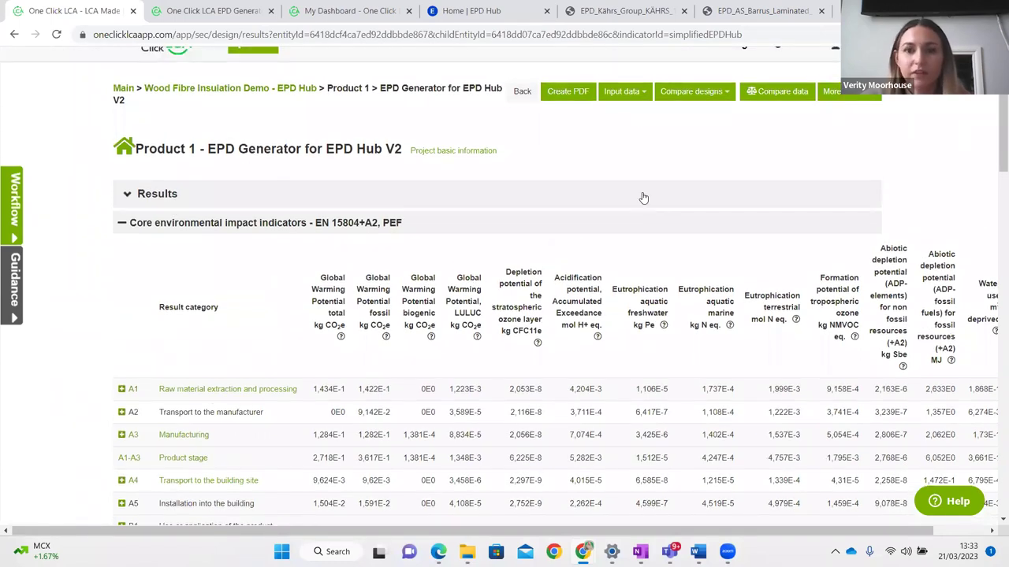
scroll(643, 198, down, 2)
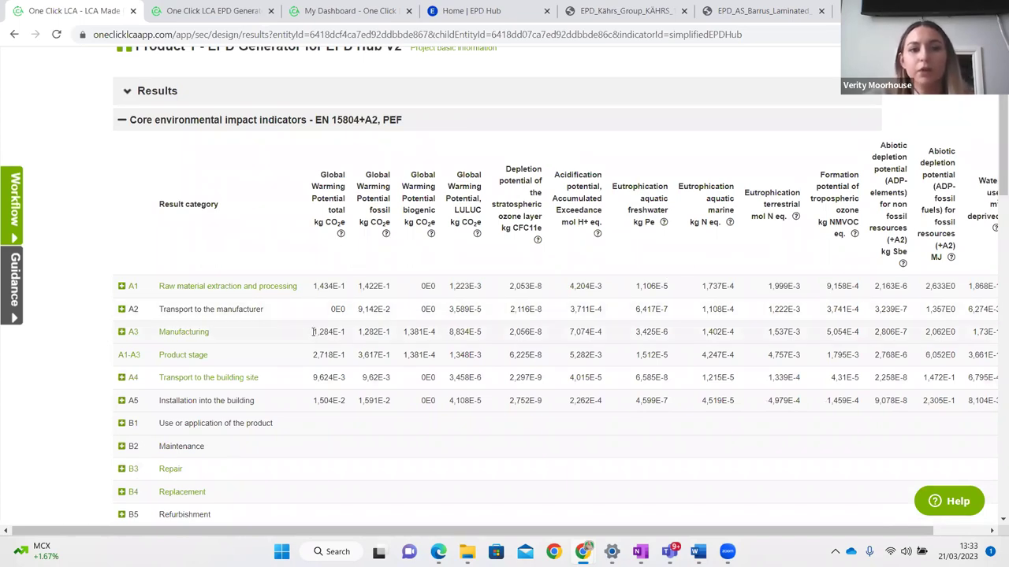
drag(344, 357, 307, 354)
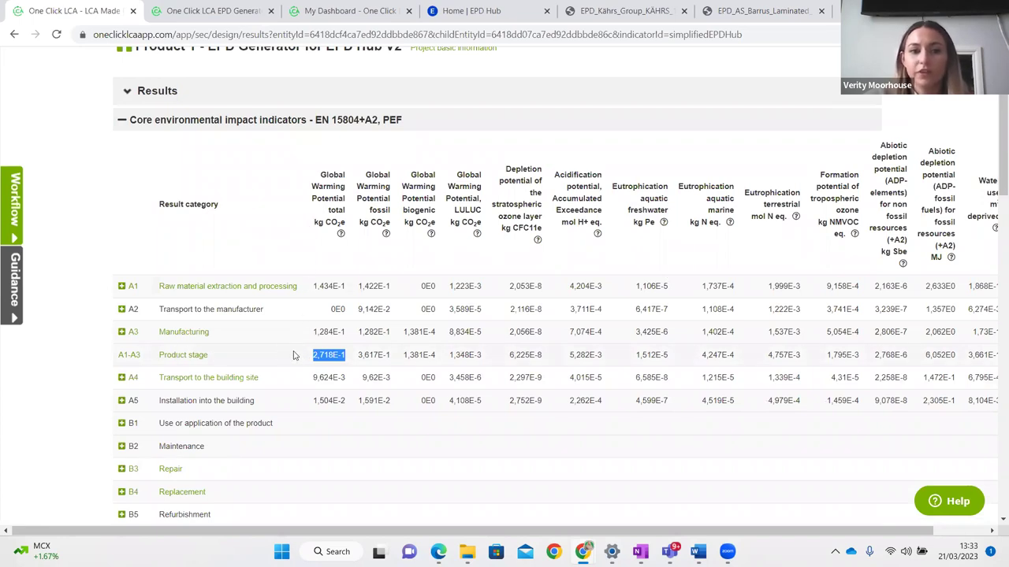
click(312, 360)
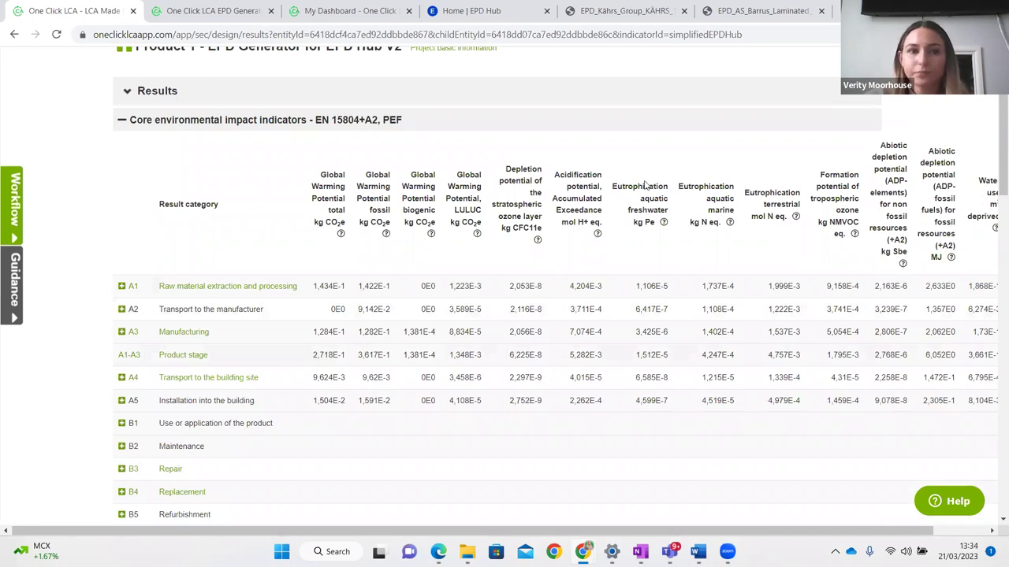
- Collapse the core indicators and review the EN 15804+A1 CML results
click(355, 120)
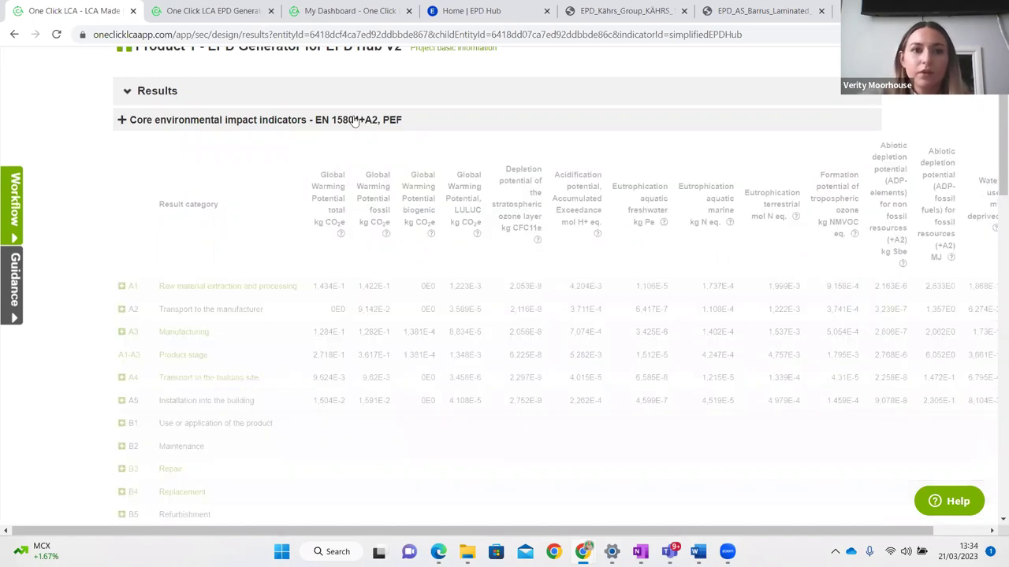
click(321, 157)
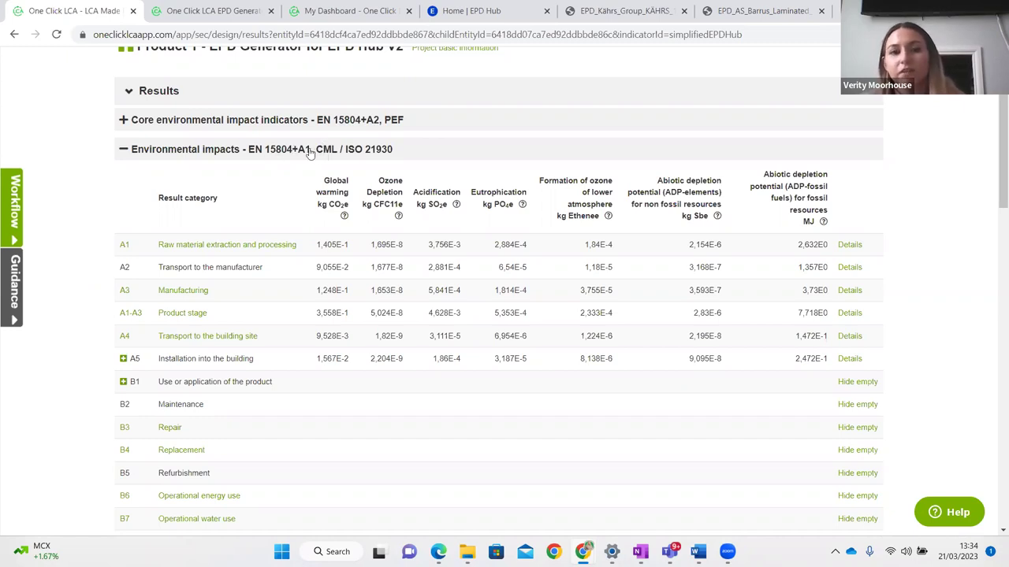
click(476, 154)
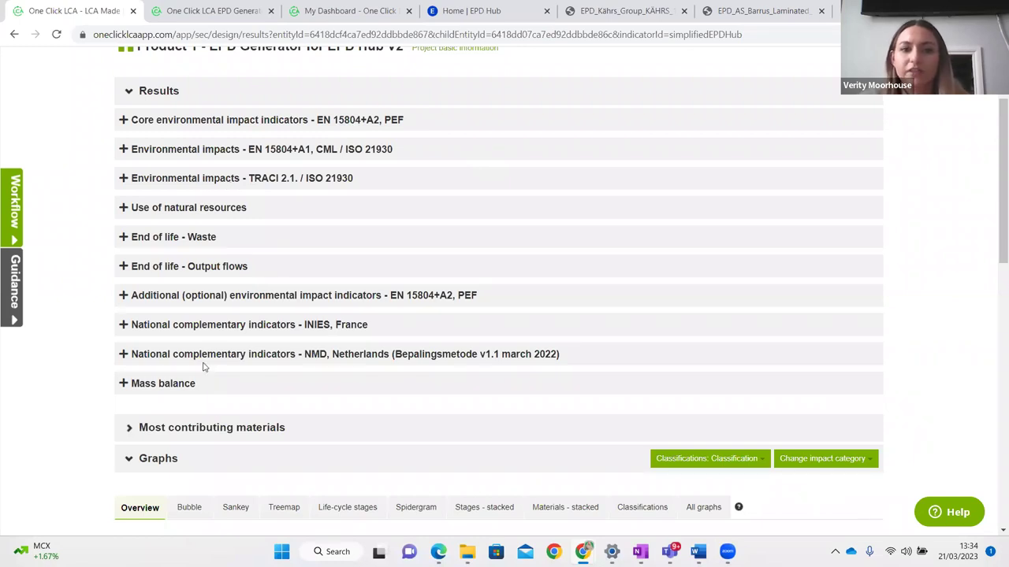
scroll(204, 368, down, 1)
scroll(203, 369, up, 1)
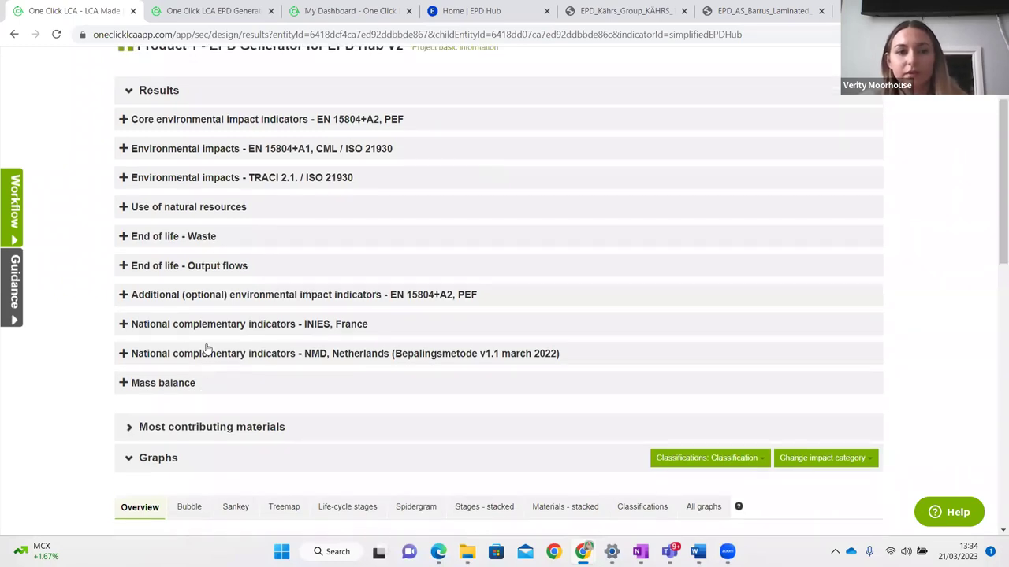
- Check the TRACI 2.1, natural resources and waste results, ending on the fossil GWP pie charts
click(246, 180)
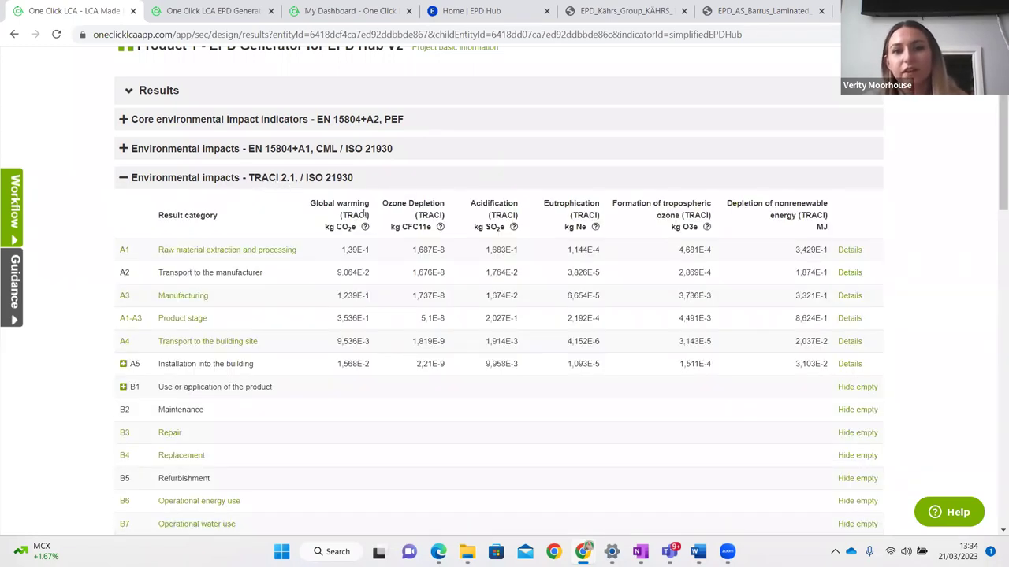
click(289, 180)
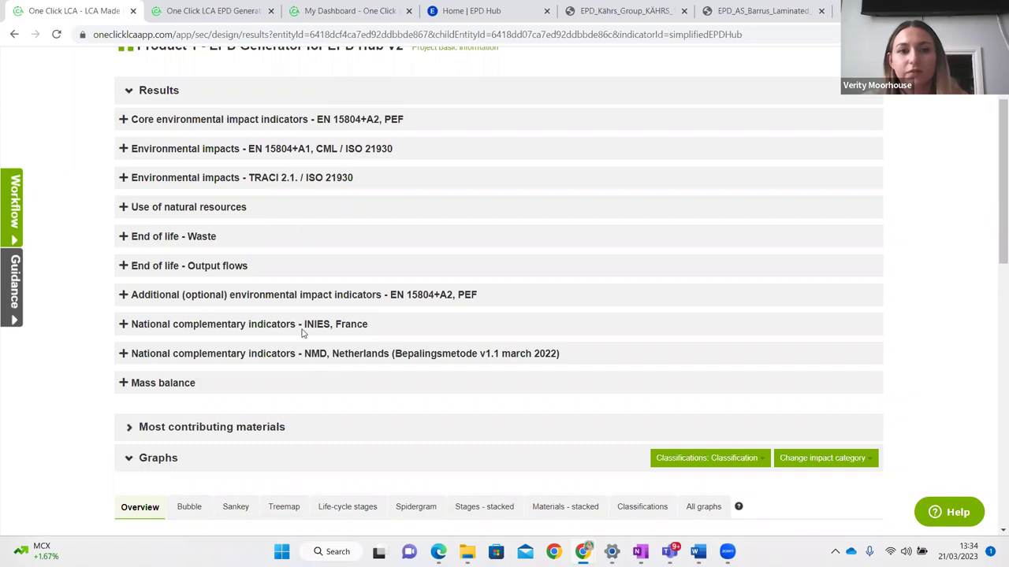
scroll(297, 352, down, 1)
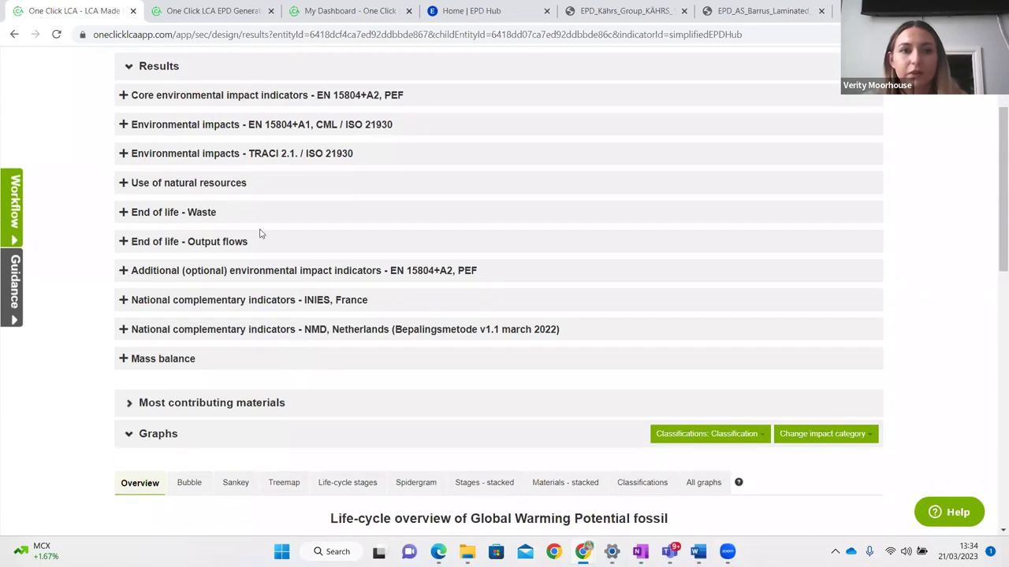
click(223, 187)
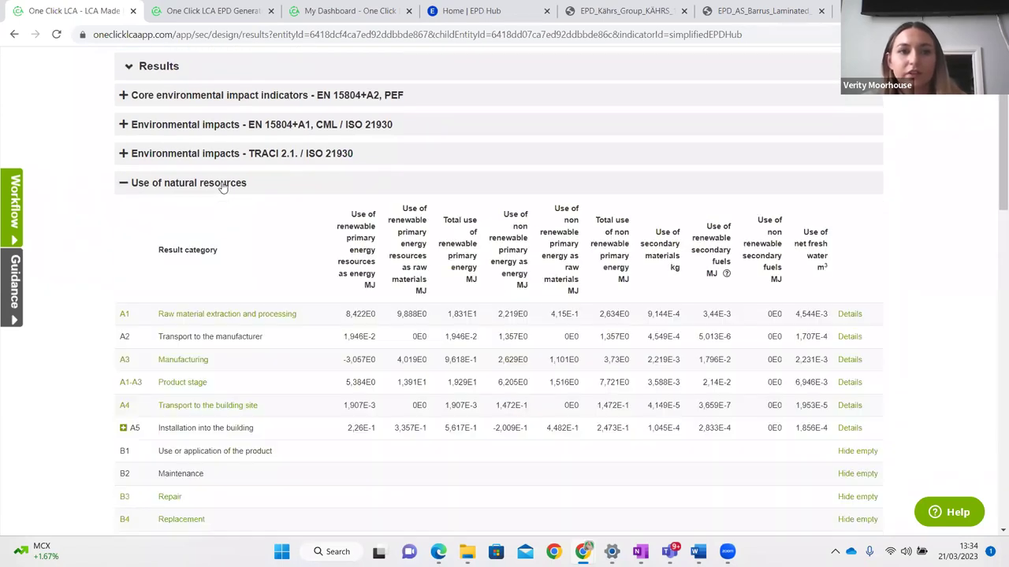
click(223, 187)
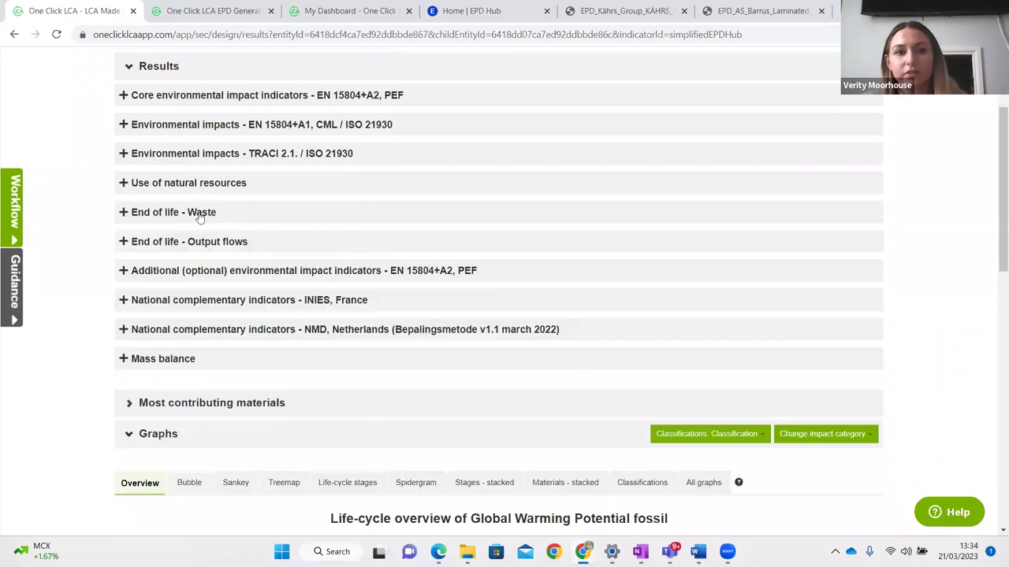
click(196, 217)
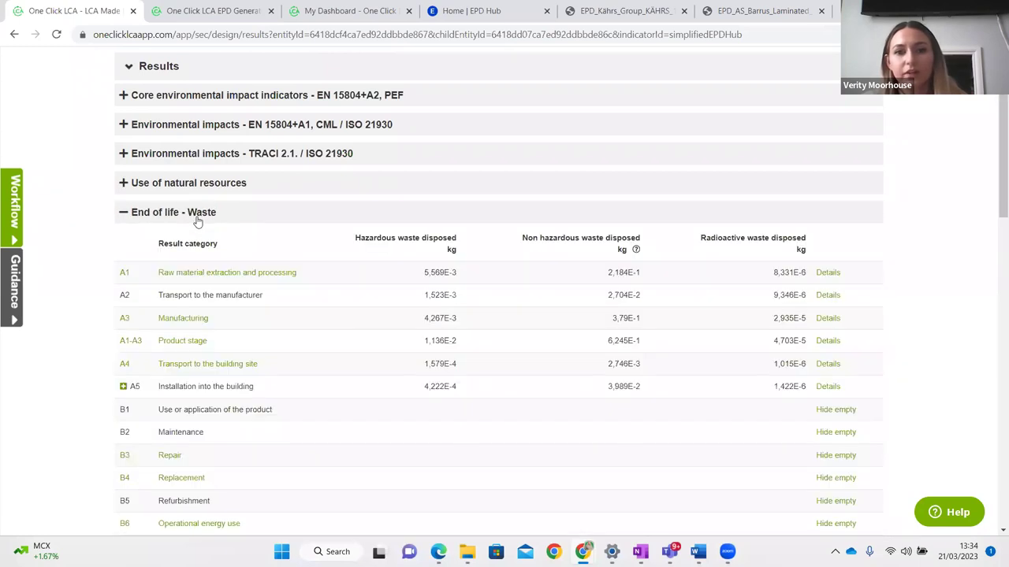
click(197, 215)
scroll(196, 221, down, 4)
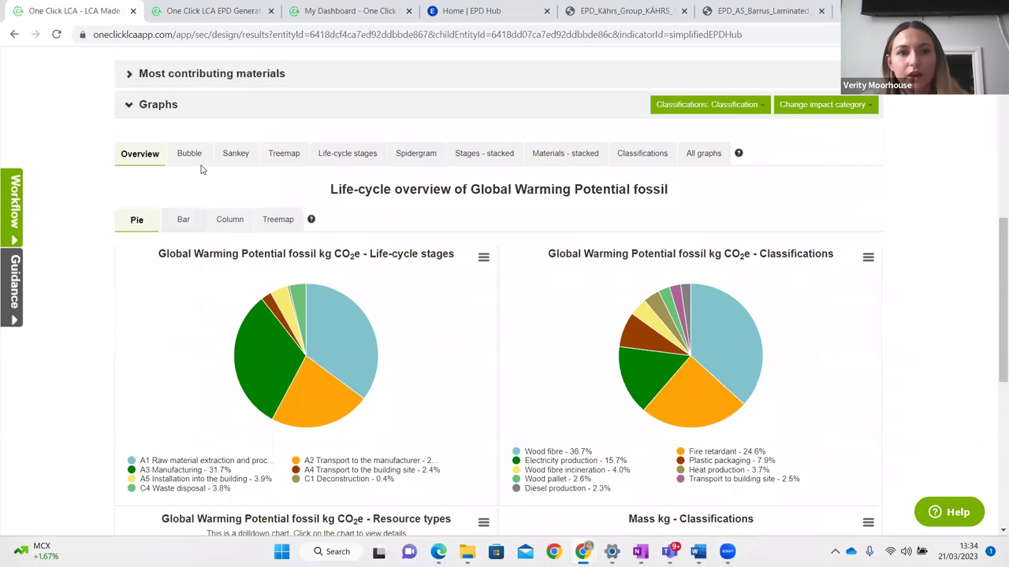
- Show the fossil GWP graph as a Sankey diagram, then as a Treemap by stage and subtype
click(234, 156)
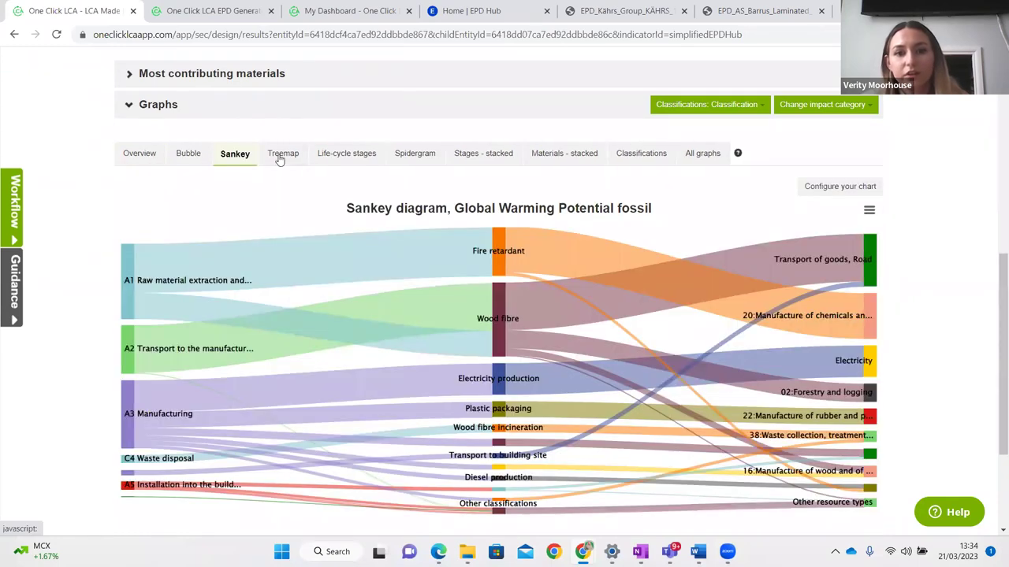
click(282, 159)
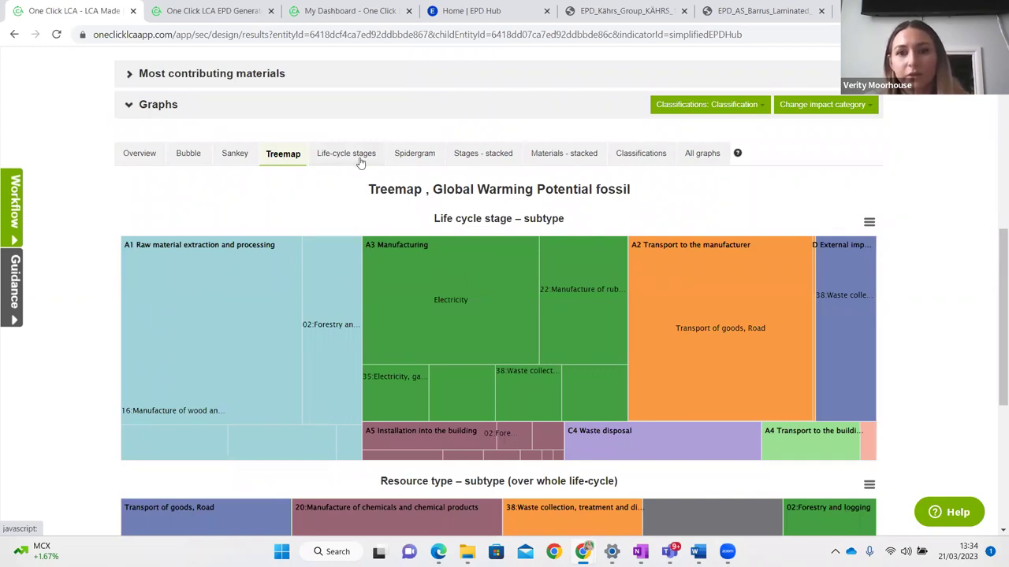
scroll(360, 161, up, 8)
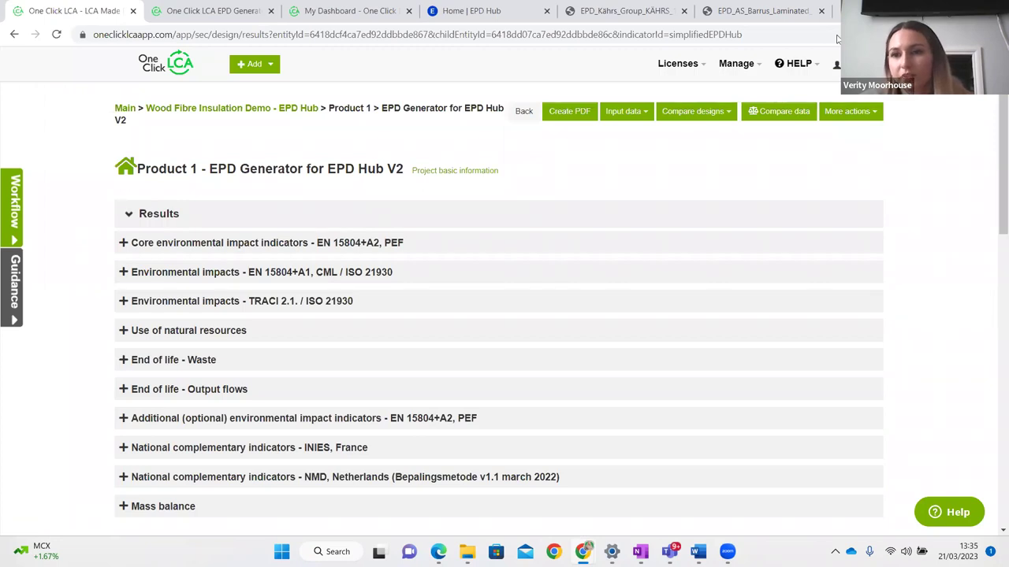
- Open the More actions menu and switch to the generated 12-page EPD document in Word
click(868, 117)
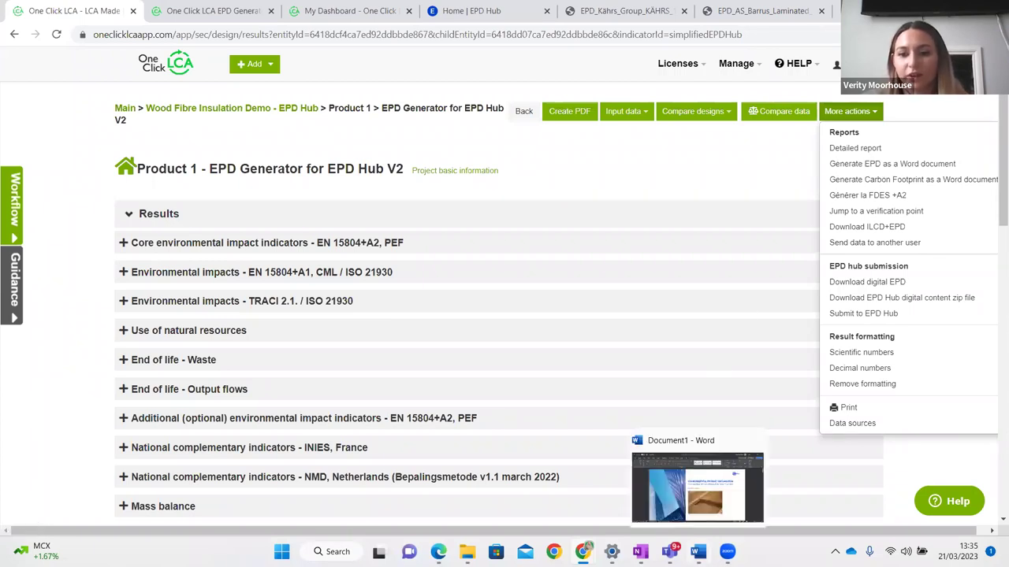
click(697, 552)
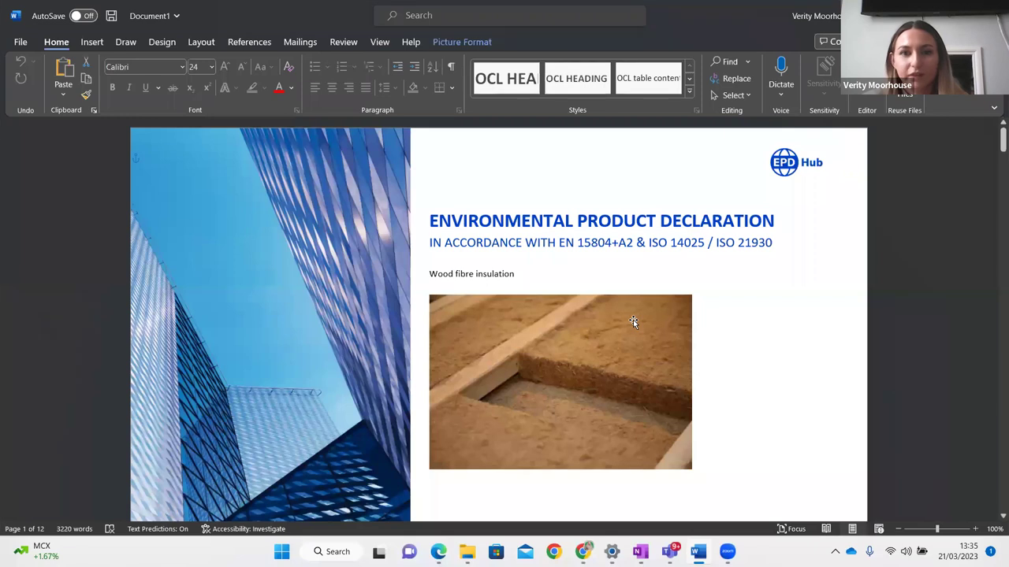
- Page from the EPD cover down to the Environmental Data Summary table
scroll(626, 276, down, 3)
scroll(528, 229, up, 3)
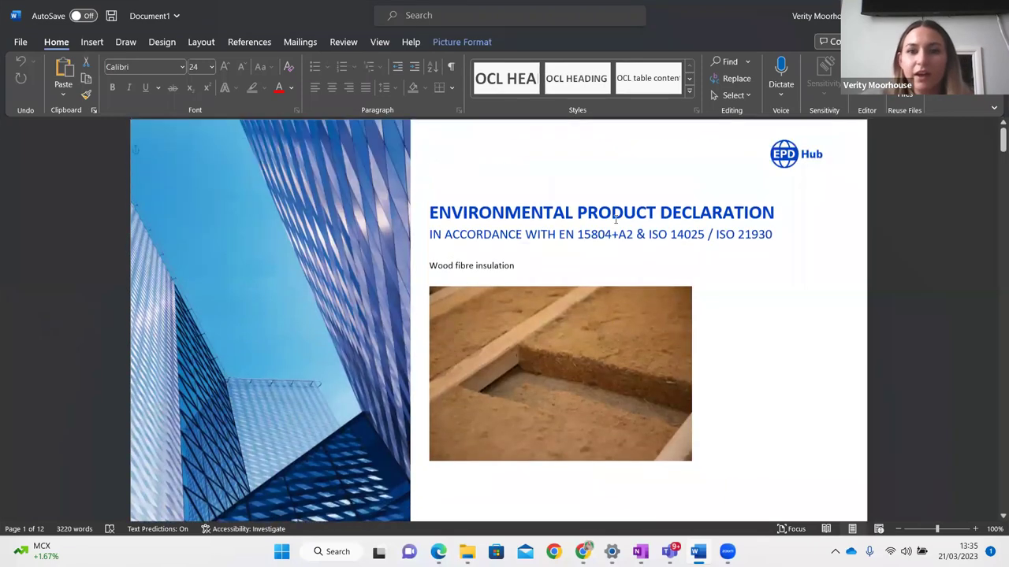
scroll(505, 254, down, 1)
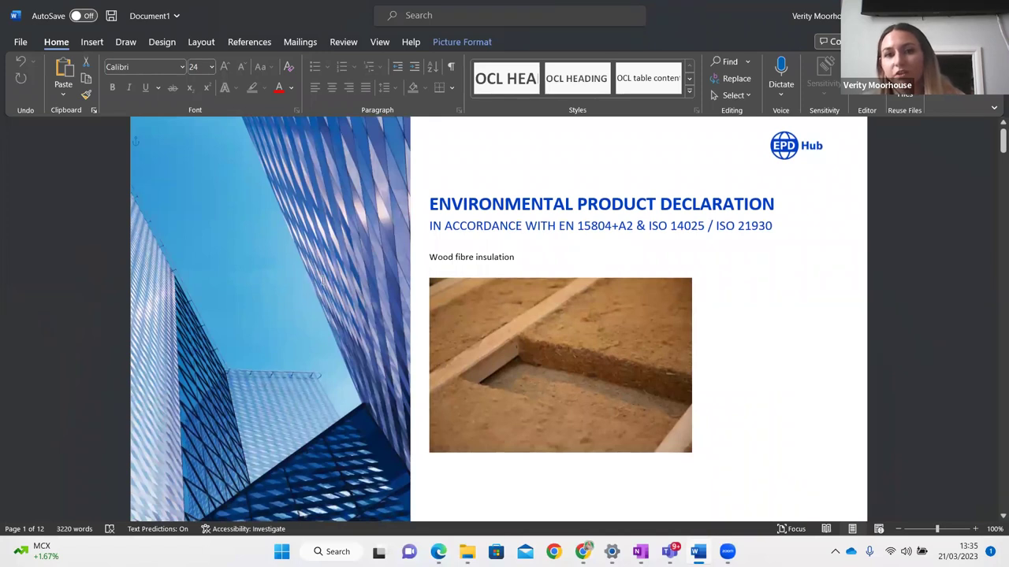
scroll(321, 281, down, 9)
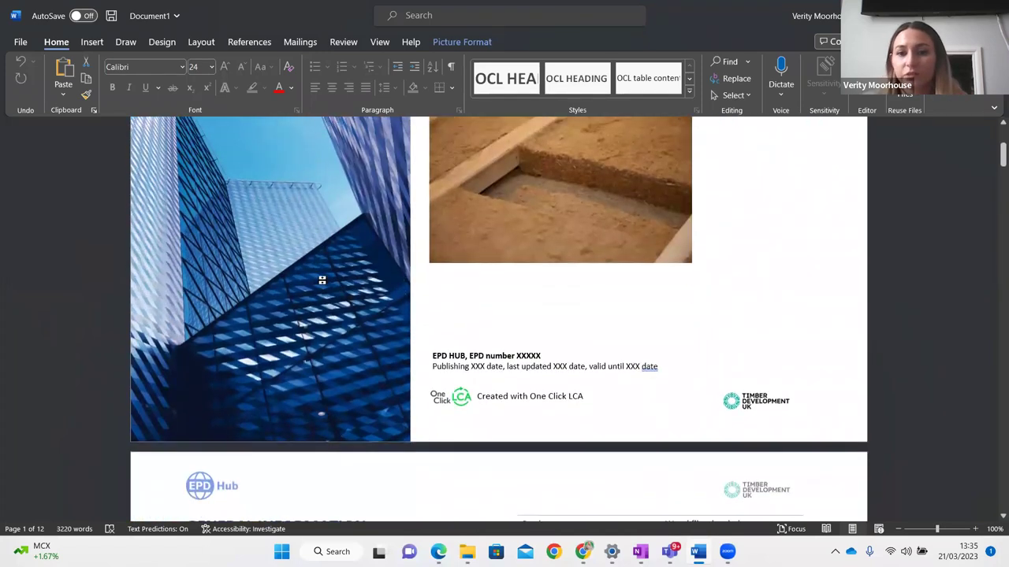
scroll(321, 284, down, 5)
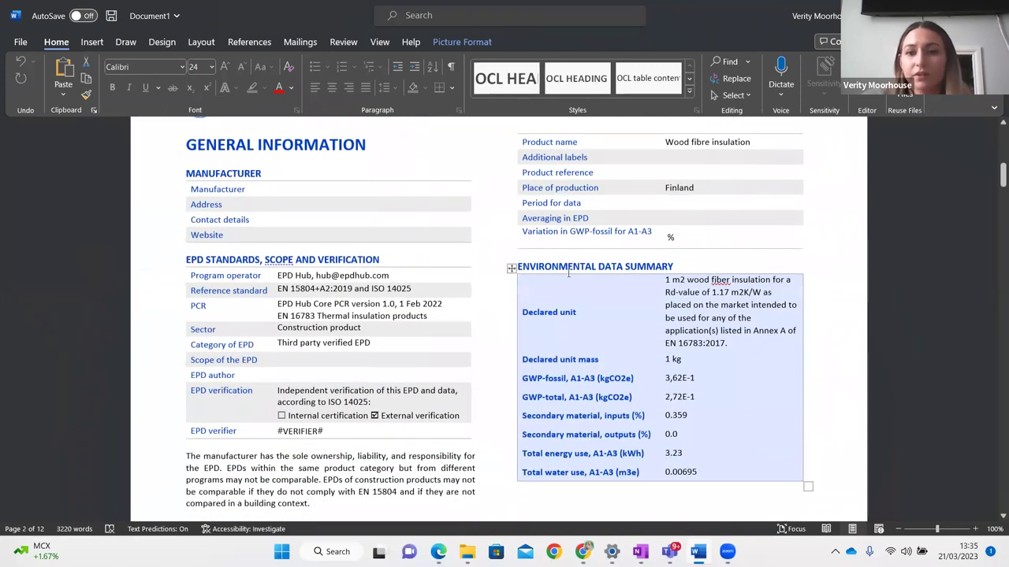
drag(719, 472, 592, 294)
click(593, 290)
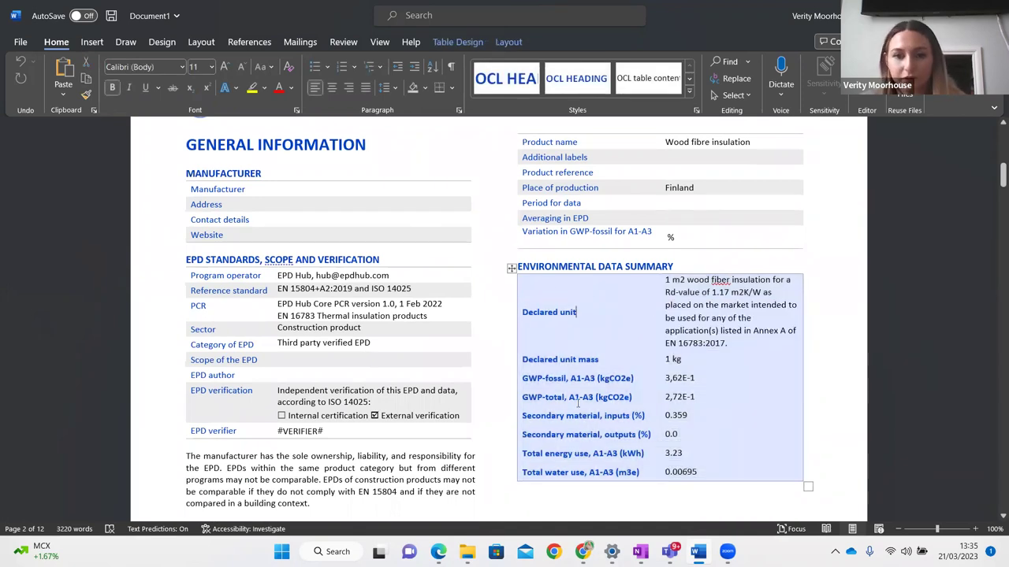
- Continue to the raw material composition: 86% bio-based materials and 0.454 kg C biogenic carbon
scroll(669, 221, down, 1)
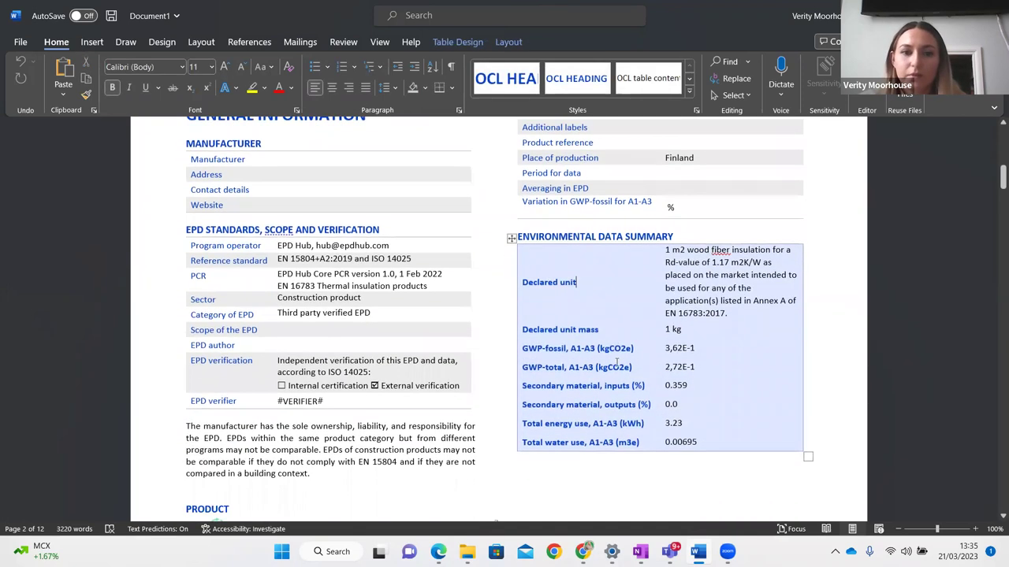
scroll(329, 414, down, 5)
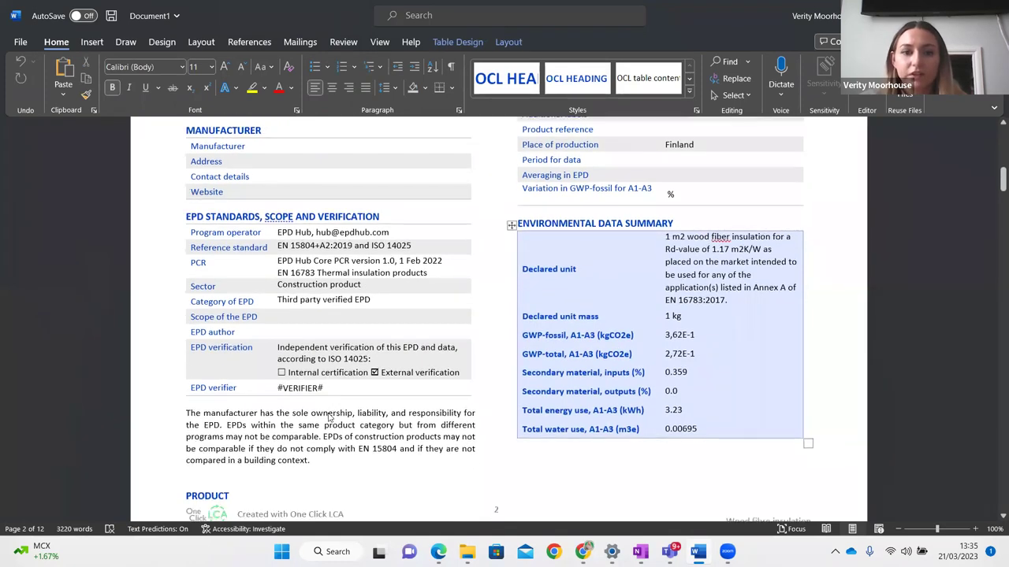
scroll(328, 414, down, 3)
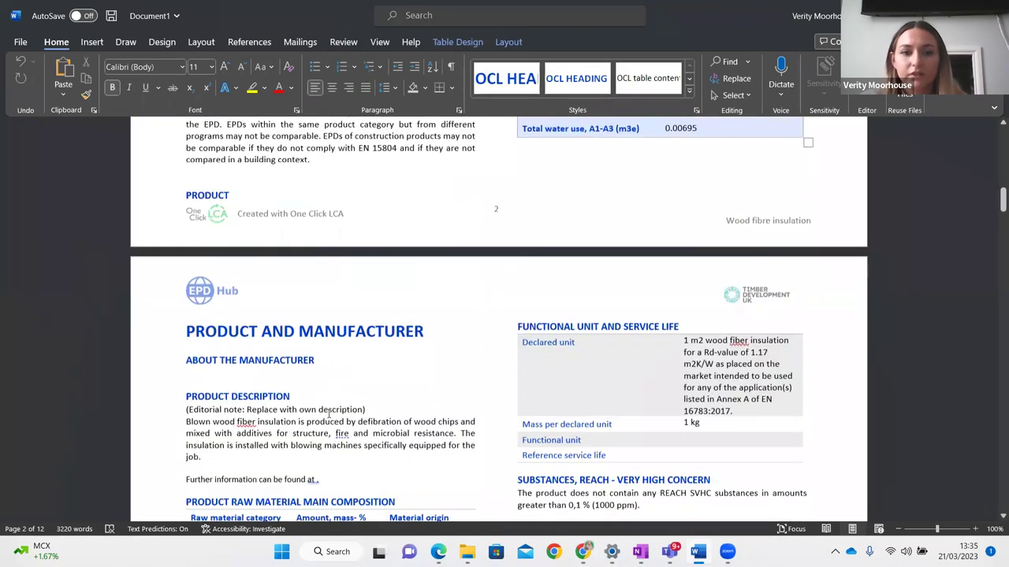
scroll(329, 415, down, 10)
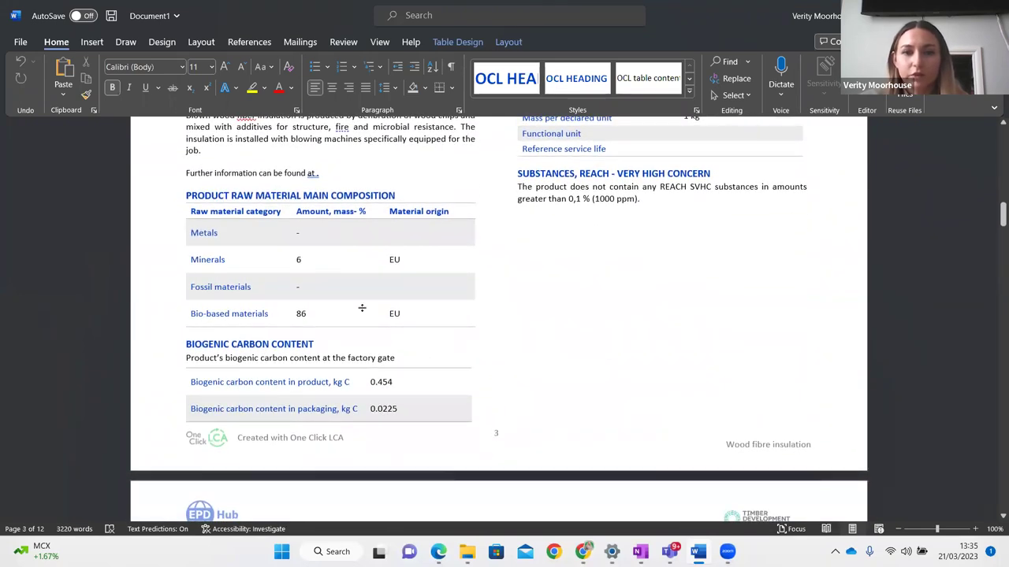
scroll(361, 307, down, 9)
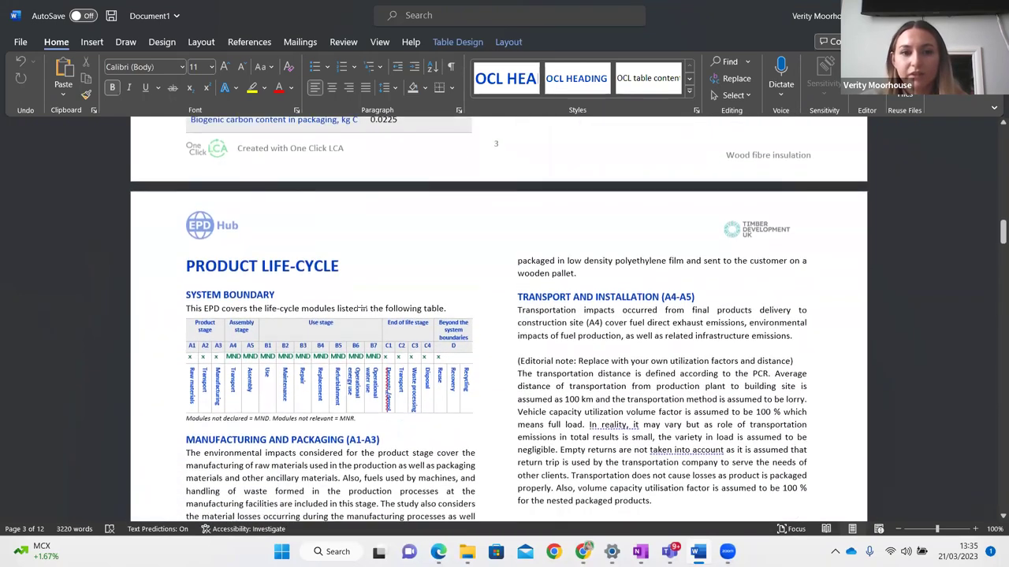
- Scroll past the flowchart and transport text to the core indicators showing A1-A3 GWP 2.72E-1 kg CO2e
scroll(362, 309, down, 2)
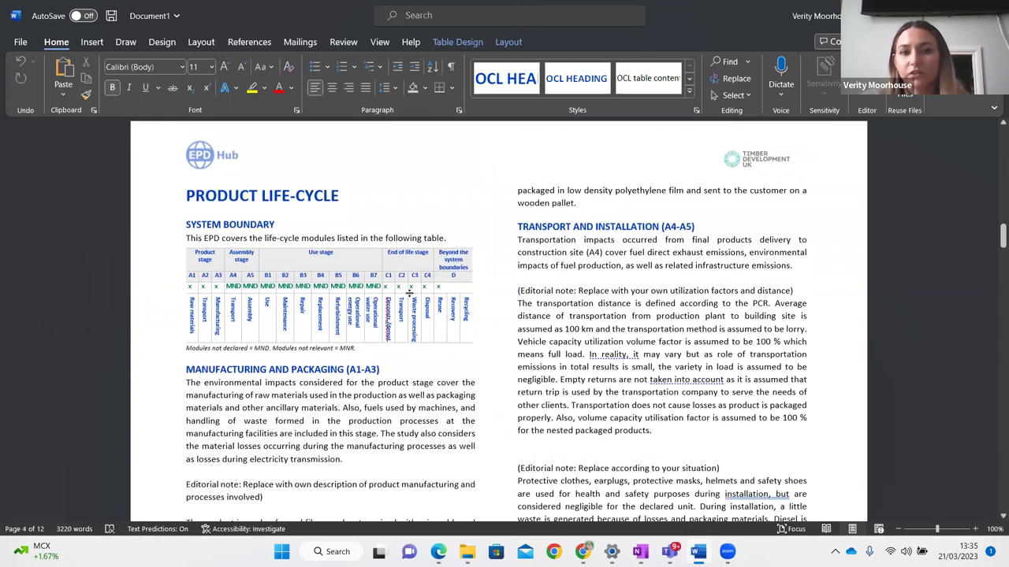
scroll(535, 344, down, 1)
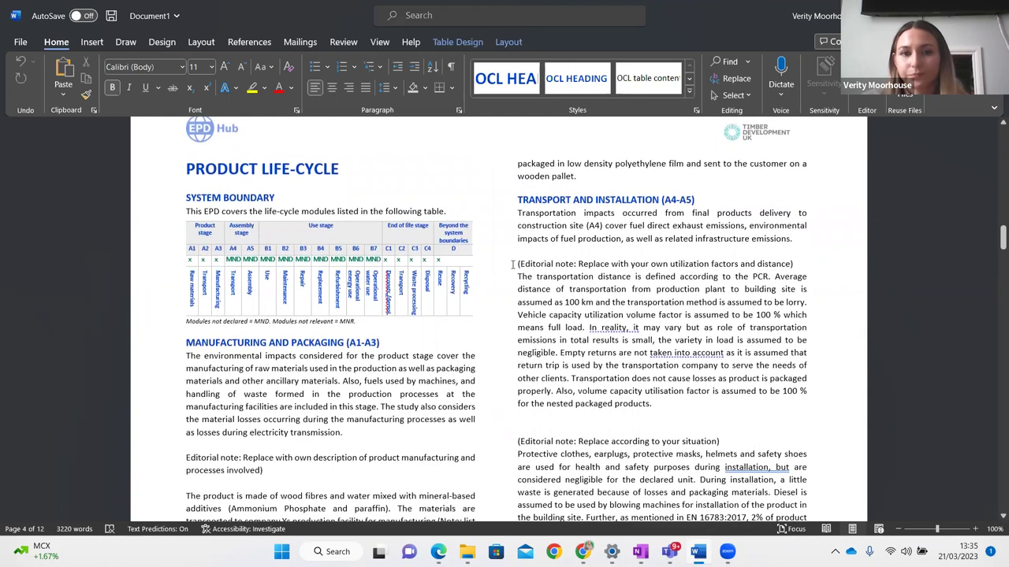
scroll(605, 263, down, 2)
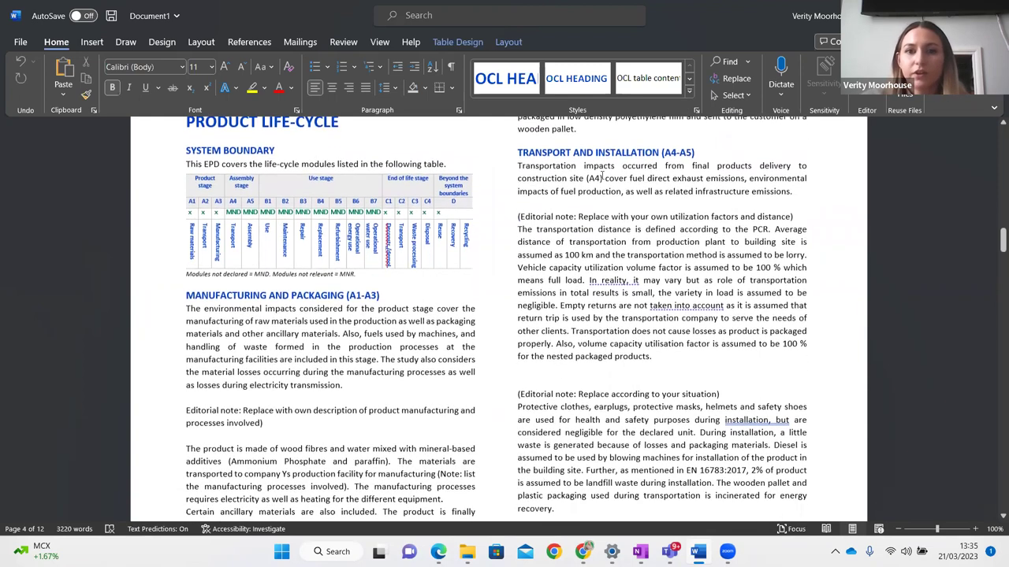
drag(584, 211, 585, 331)
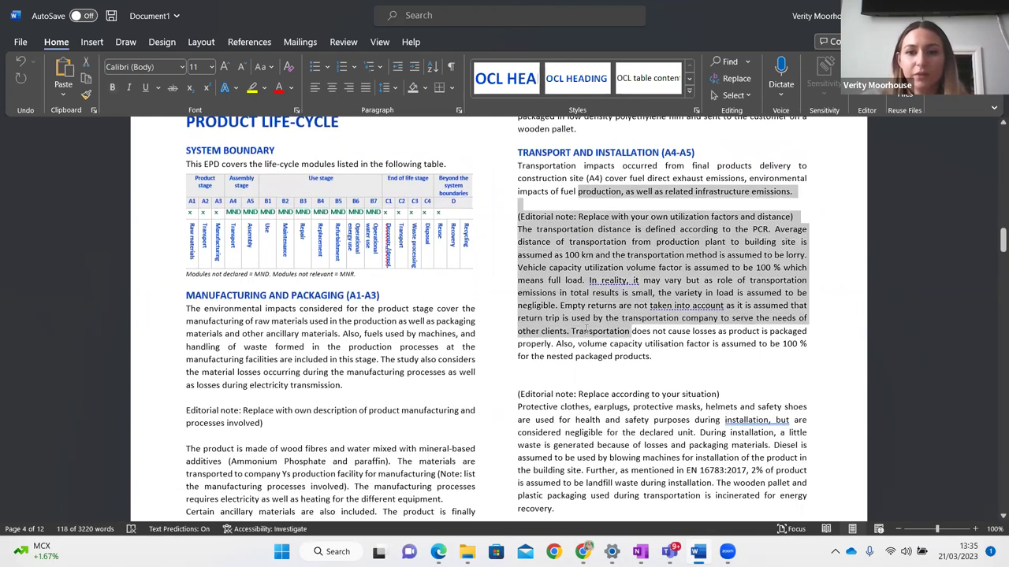
click(585, 331)
scroll(585, 329, down, 3)
scroll(586, 329, down, 20)
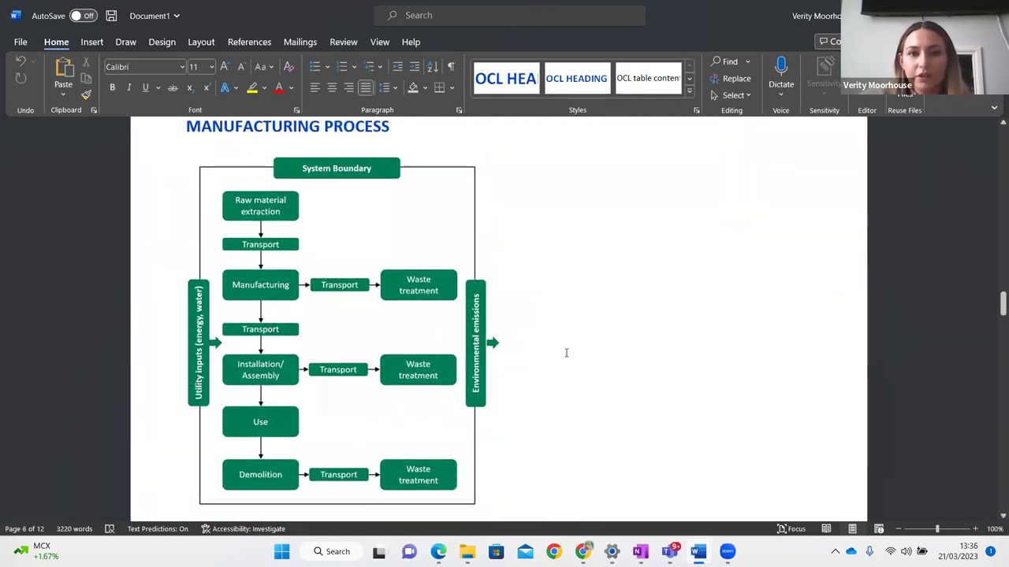
scroll(565, 352, down, 8)
scroll(566, 353, down, 20)
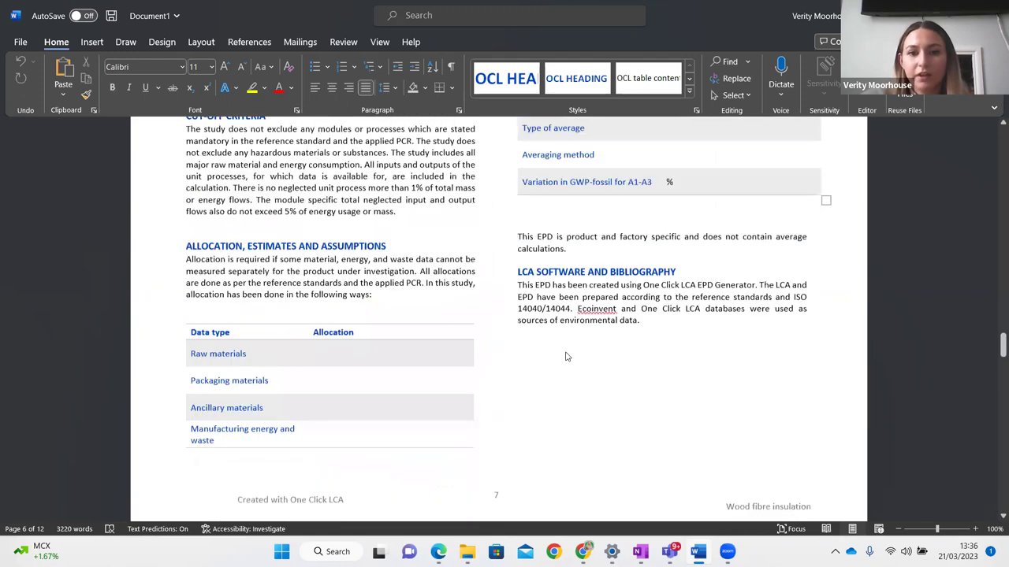
scroll(565, 352, down, 8)
scroll(565, 353, up, 8)
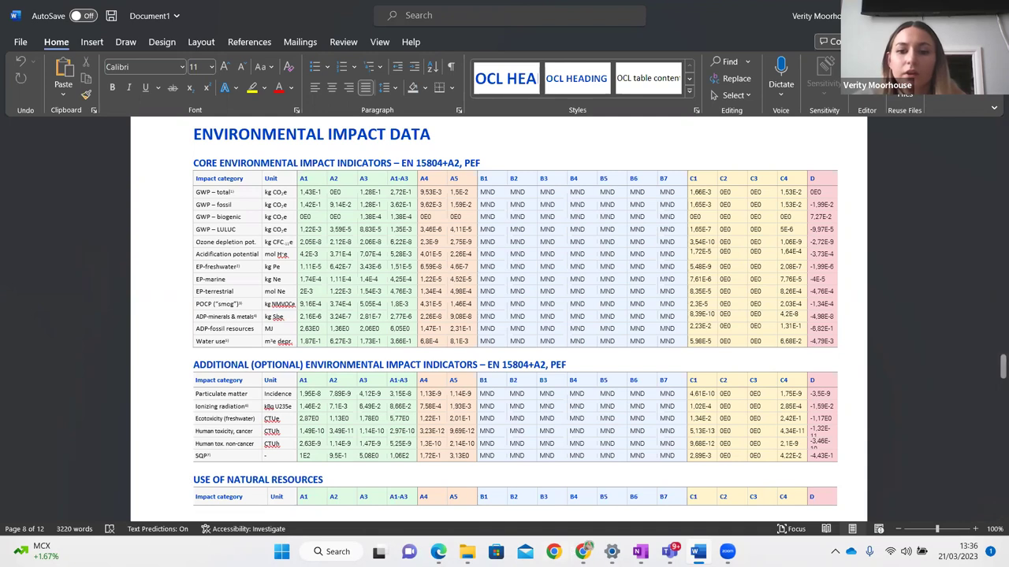
- Scroll through the EPD impact tables in Word, then switch back to the One Click LCA results page
mouse_move(584, 551)
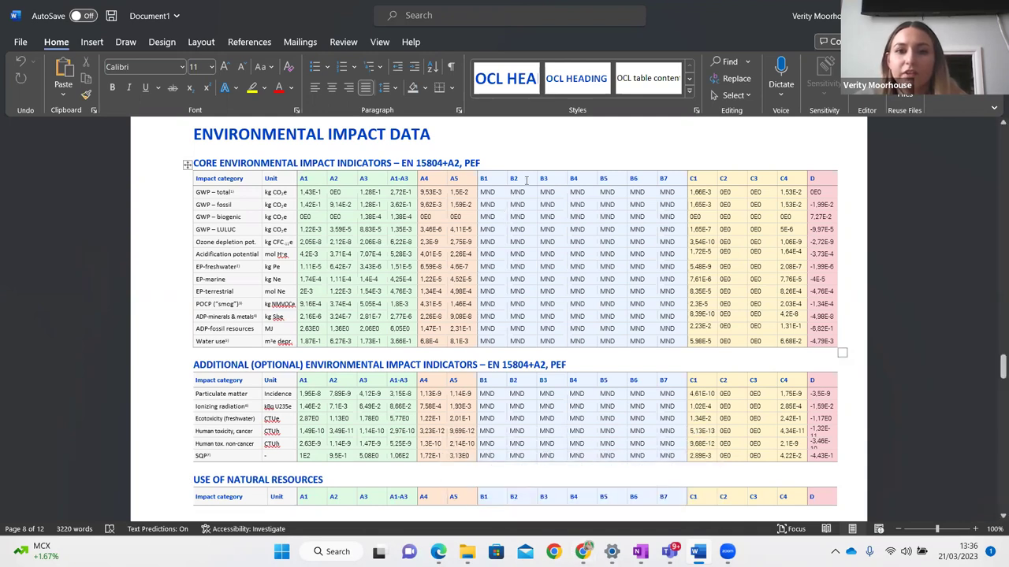
scroll(526, 180, up, 1)
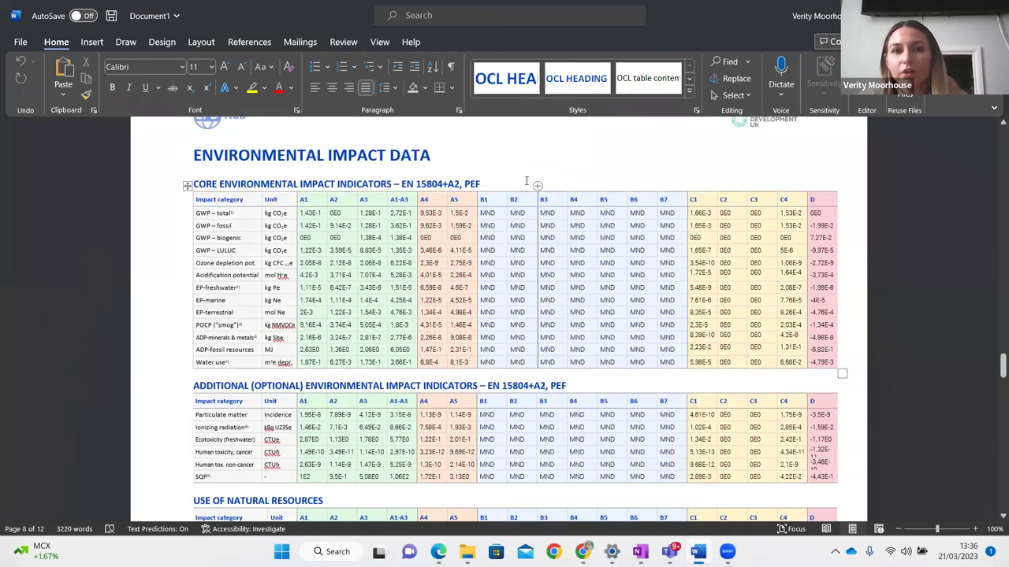
scroll(526, 180, up, 4)
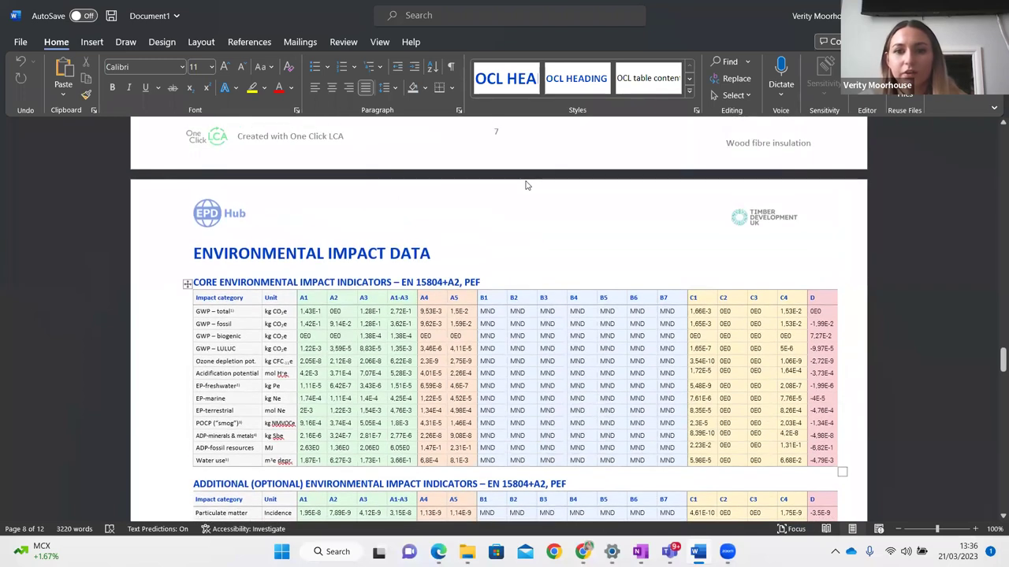
scroll(526, 185, down, 2)
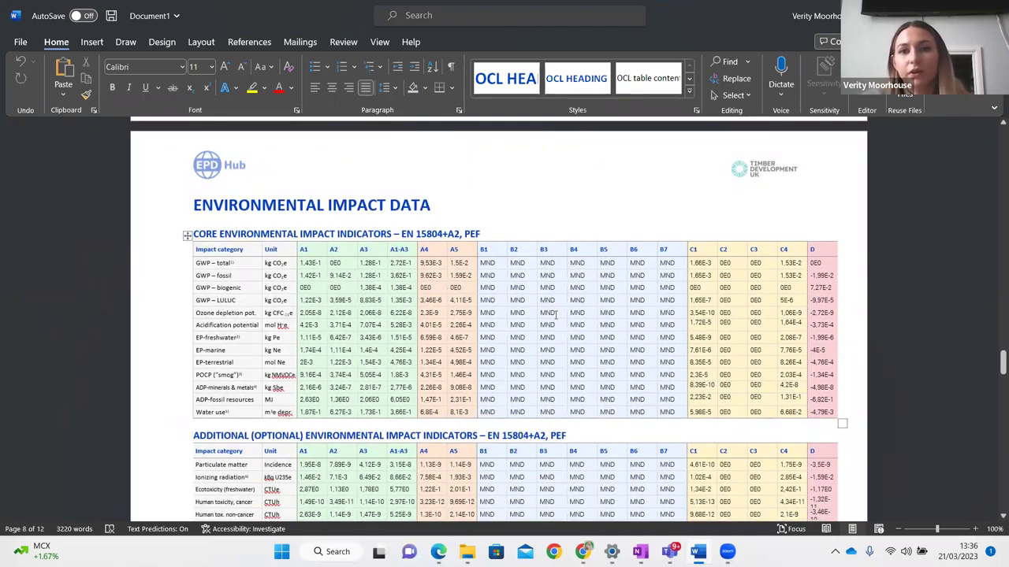
mouse_move(583, 552)
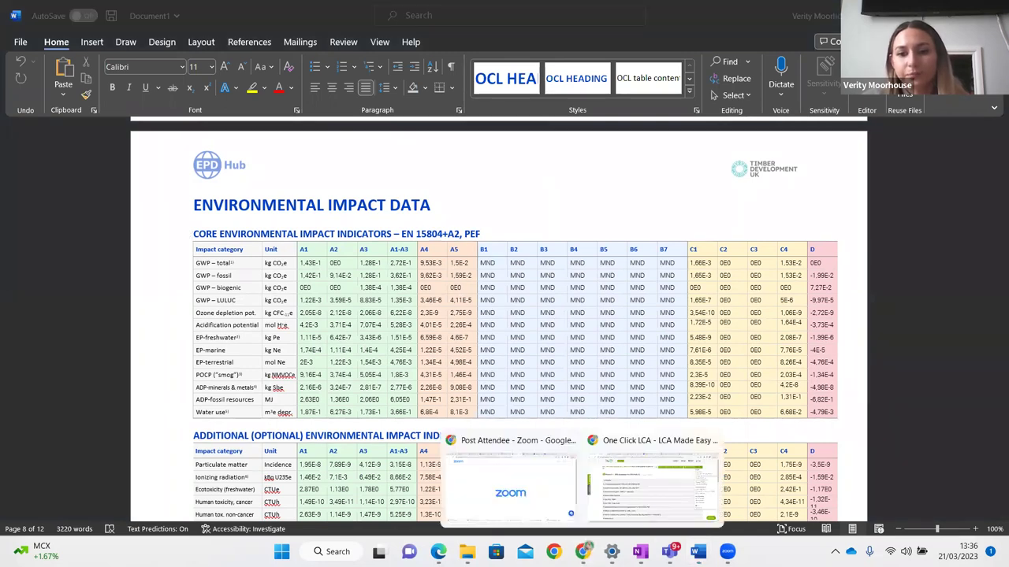
click(636, 478)
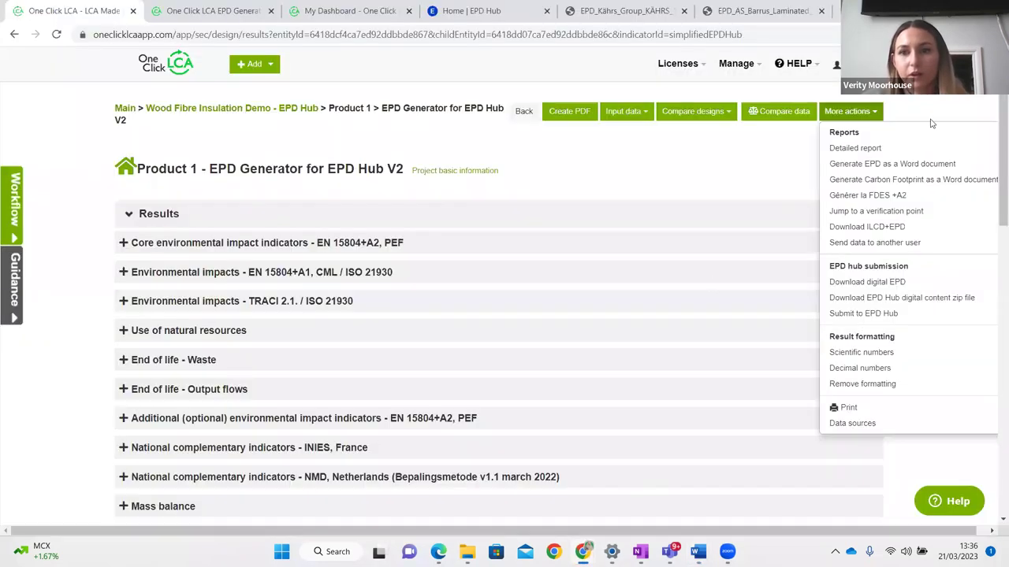
- Browse the More actions report and export list, then dismiss it to show Product 1's indicator results
click(960, 105)
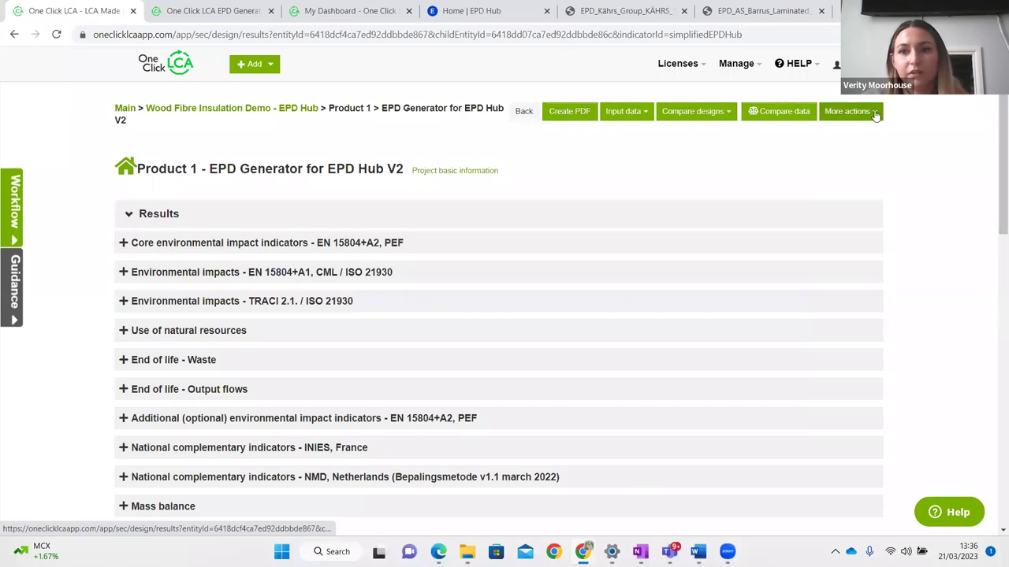
click(873, 111)
scroll(886, 201, down, 2)
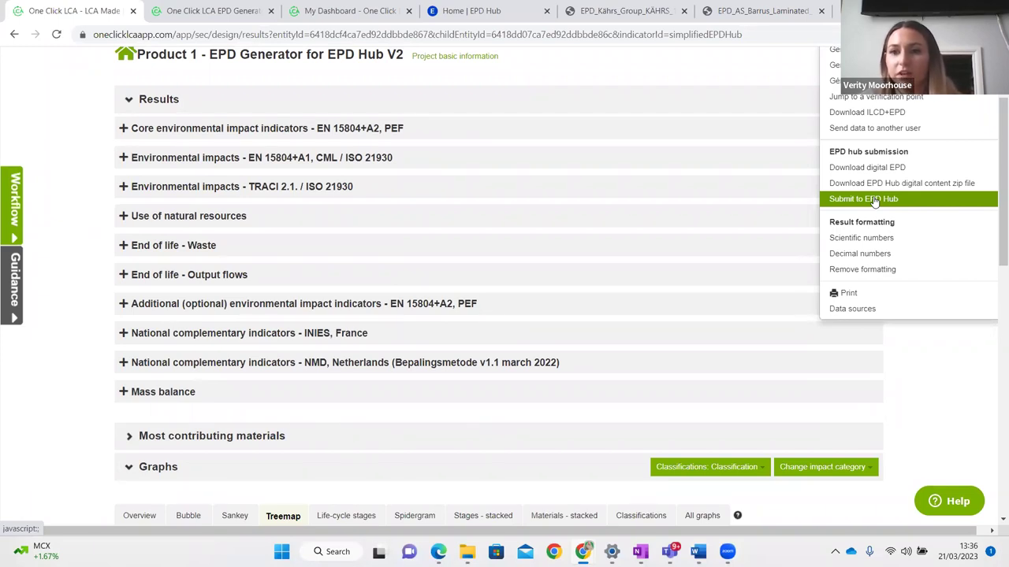
click(770, 78)
scroll(769, 79, up, 3)
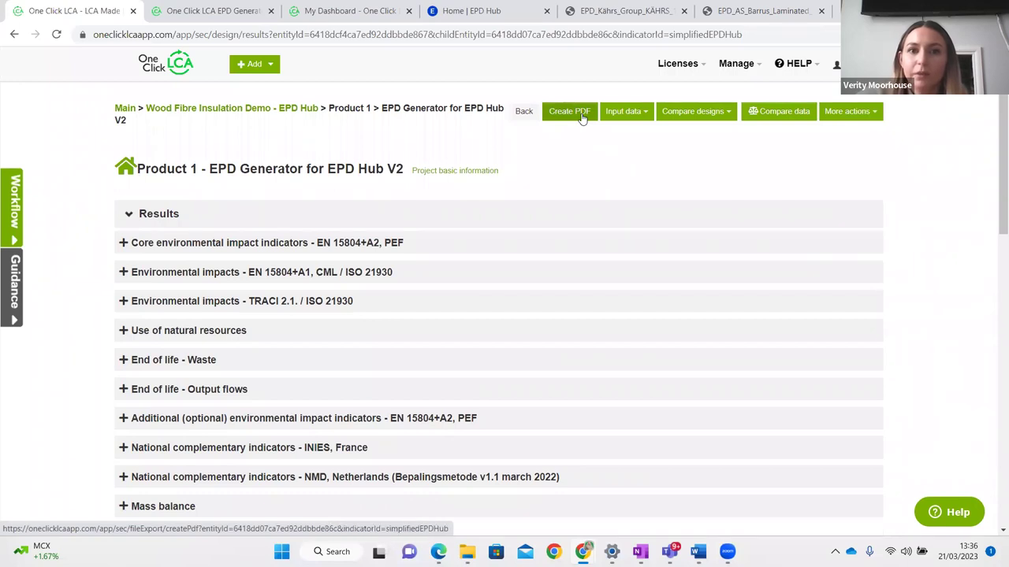
- Create the Product Carbon Footprint PDF for the wood fibre insulation in a new tab
click(582, 116)
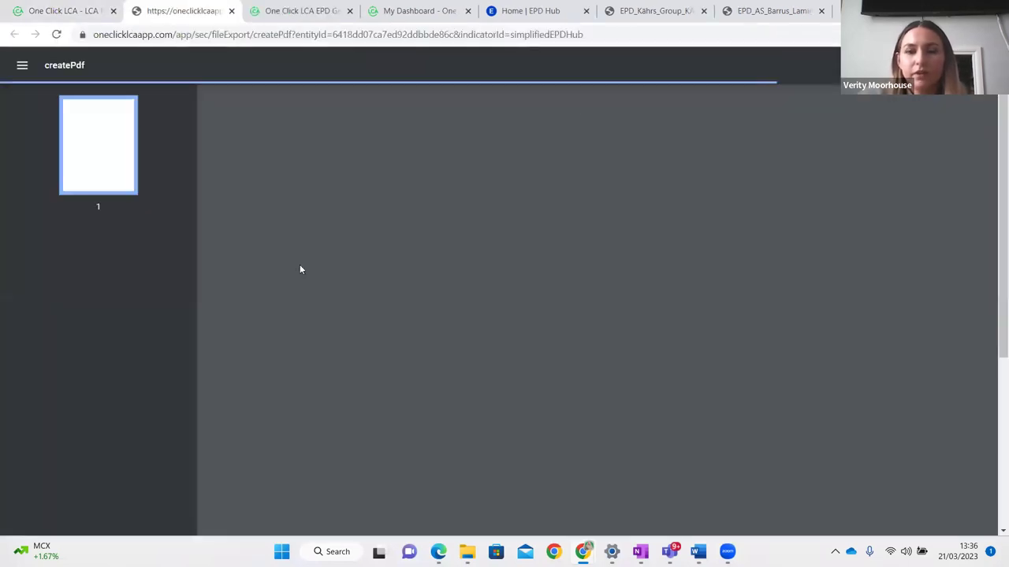
scroll(300, 269, down, 4)
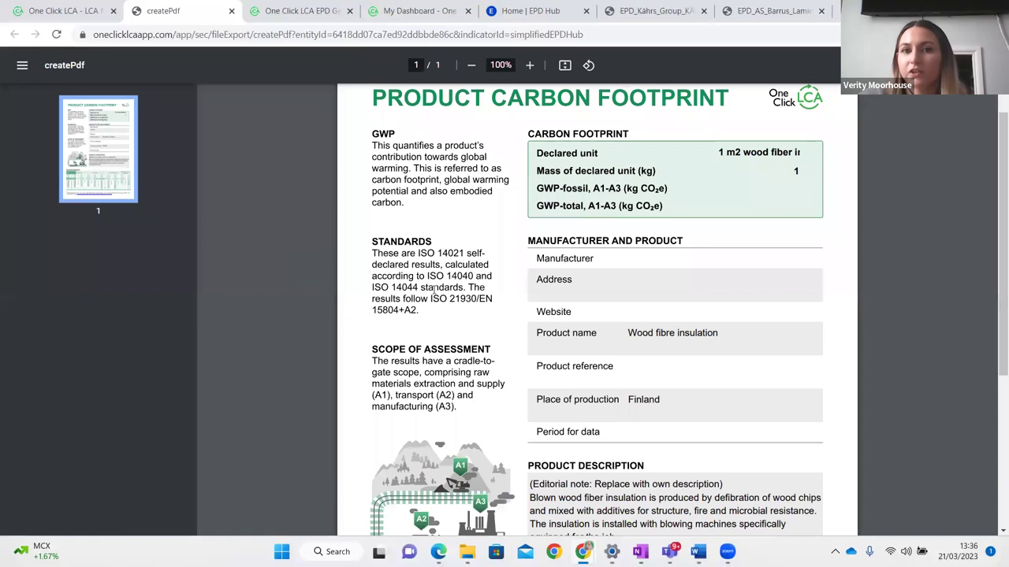
scroll(520, 259, up, 4)
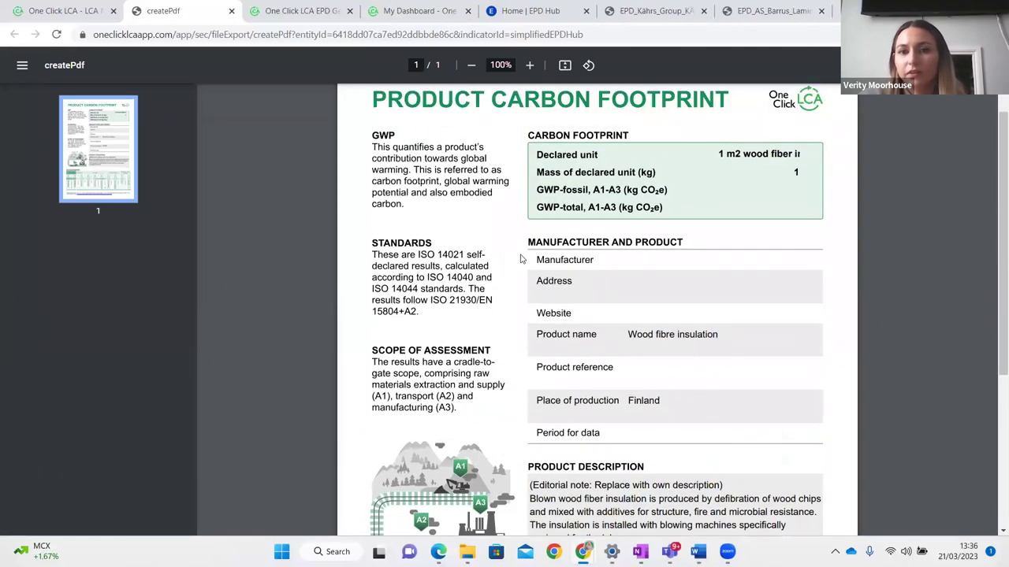